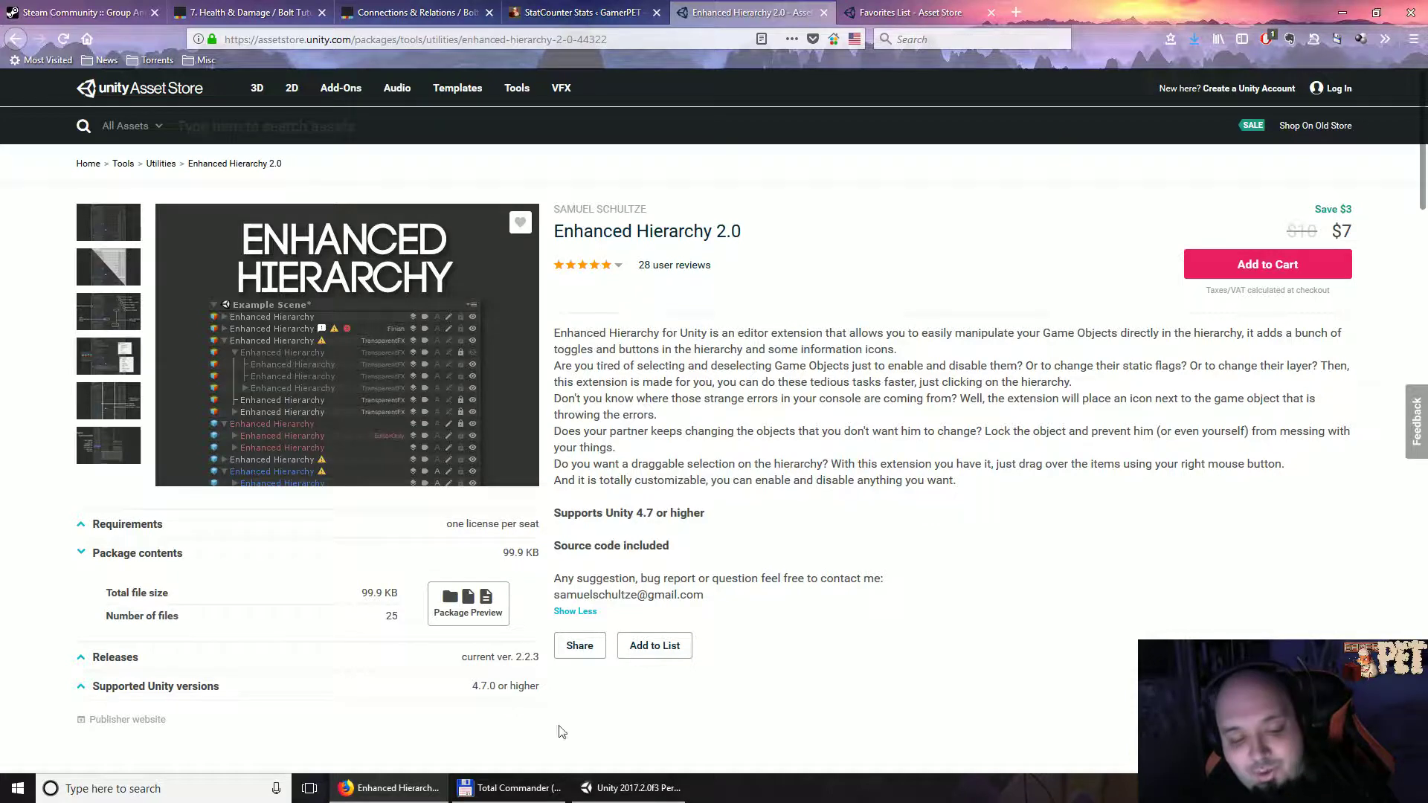
# Step: Back in Unity, select the OptionalModule asset in the Enhanced Hierarchy project folder
pyautogui.click(605, 793)
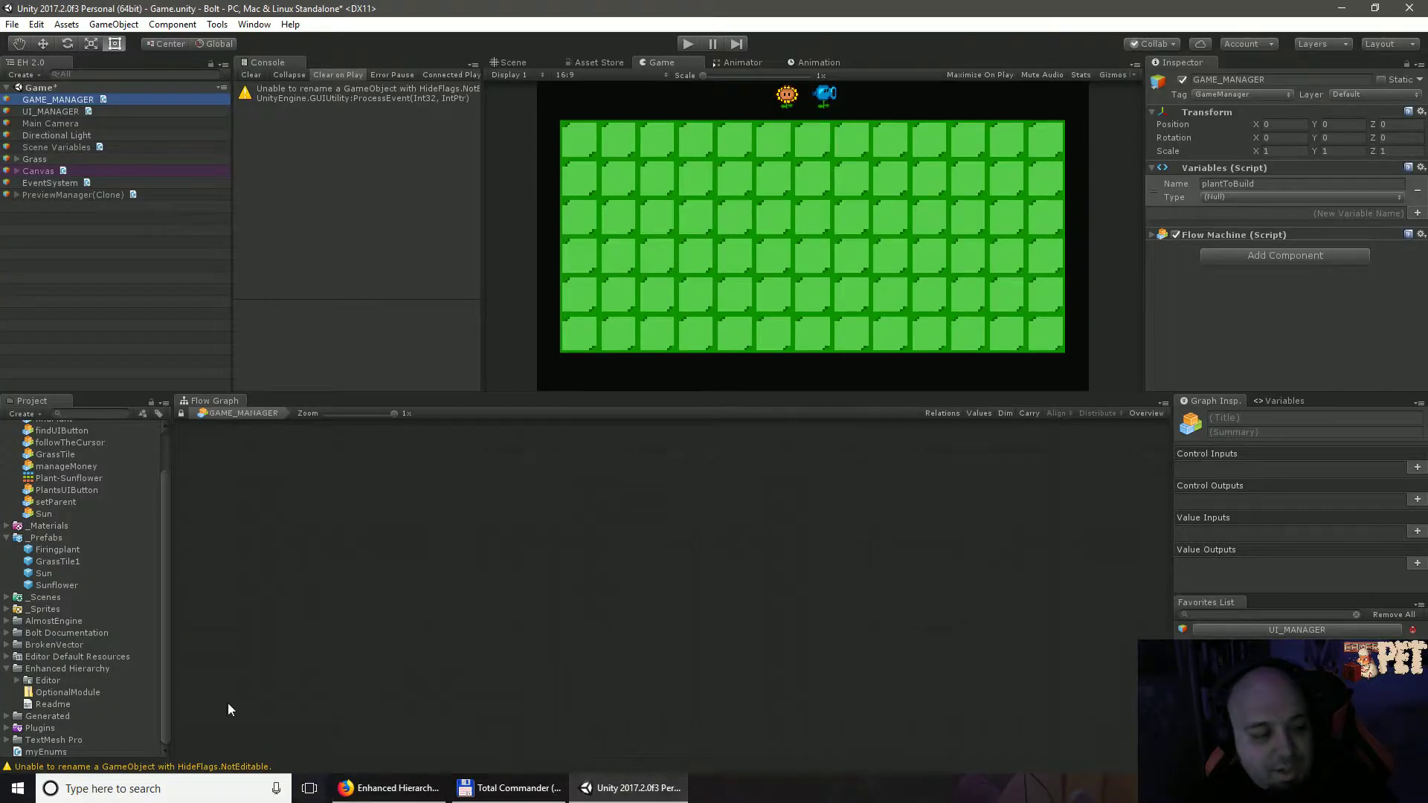
pyautogui.click(47, 694)
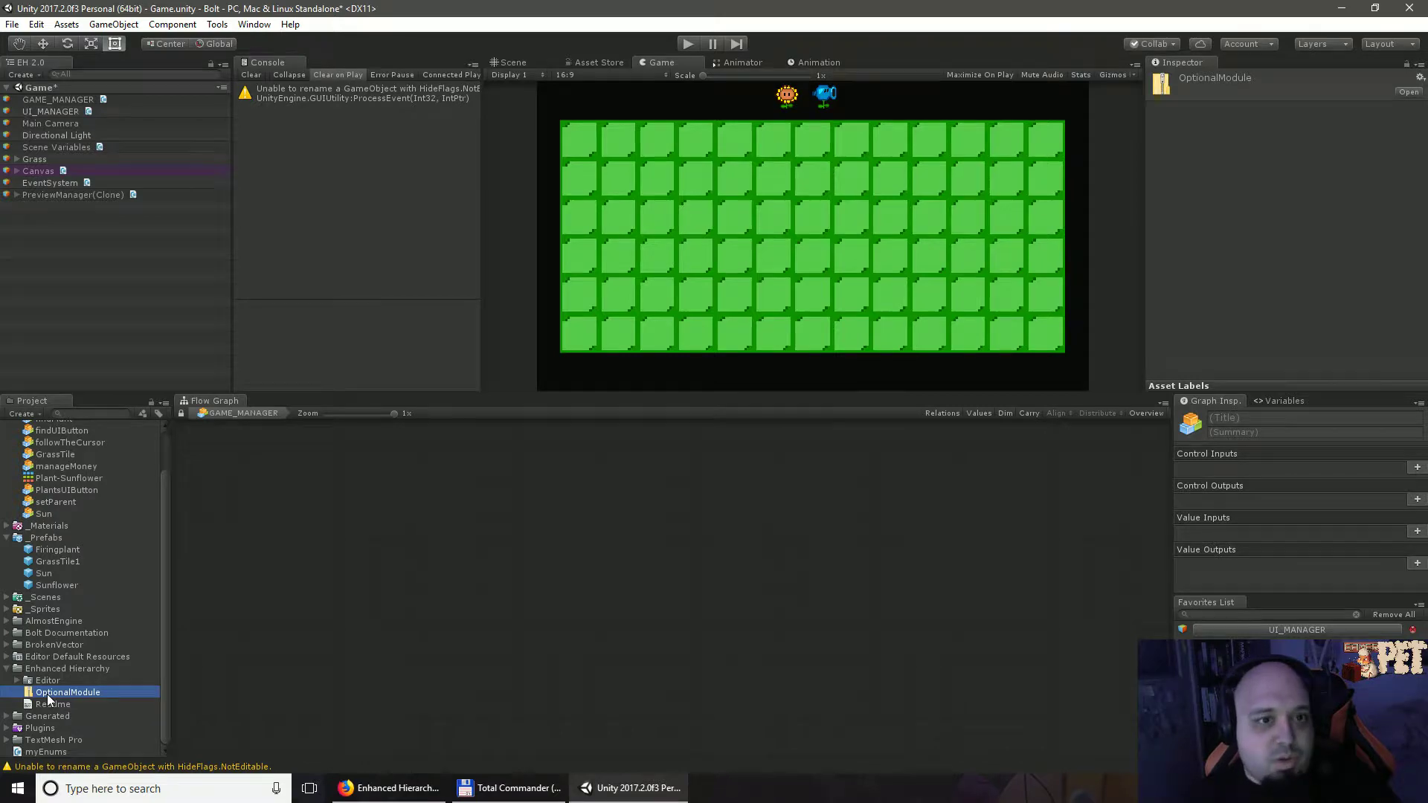
pyautogui.click(388, 788)
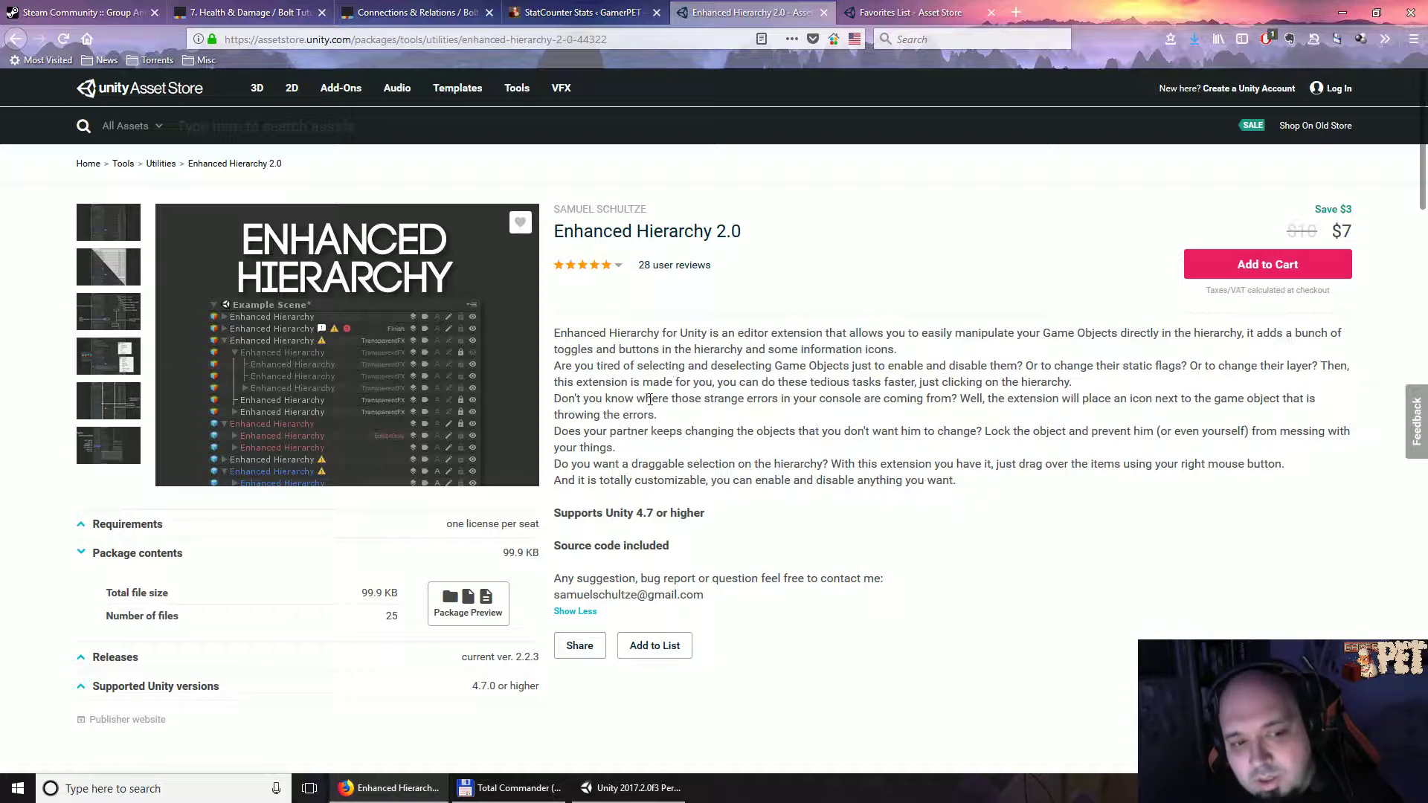
pyautogui.click(629, 788)
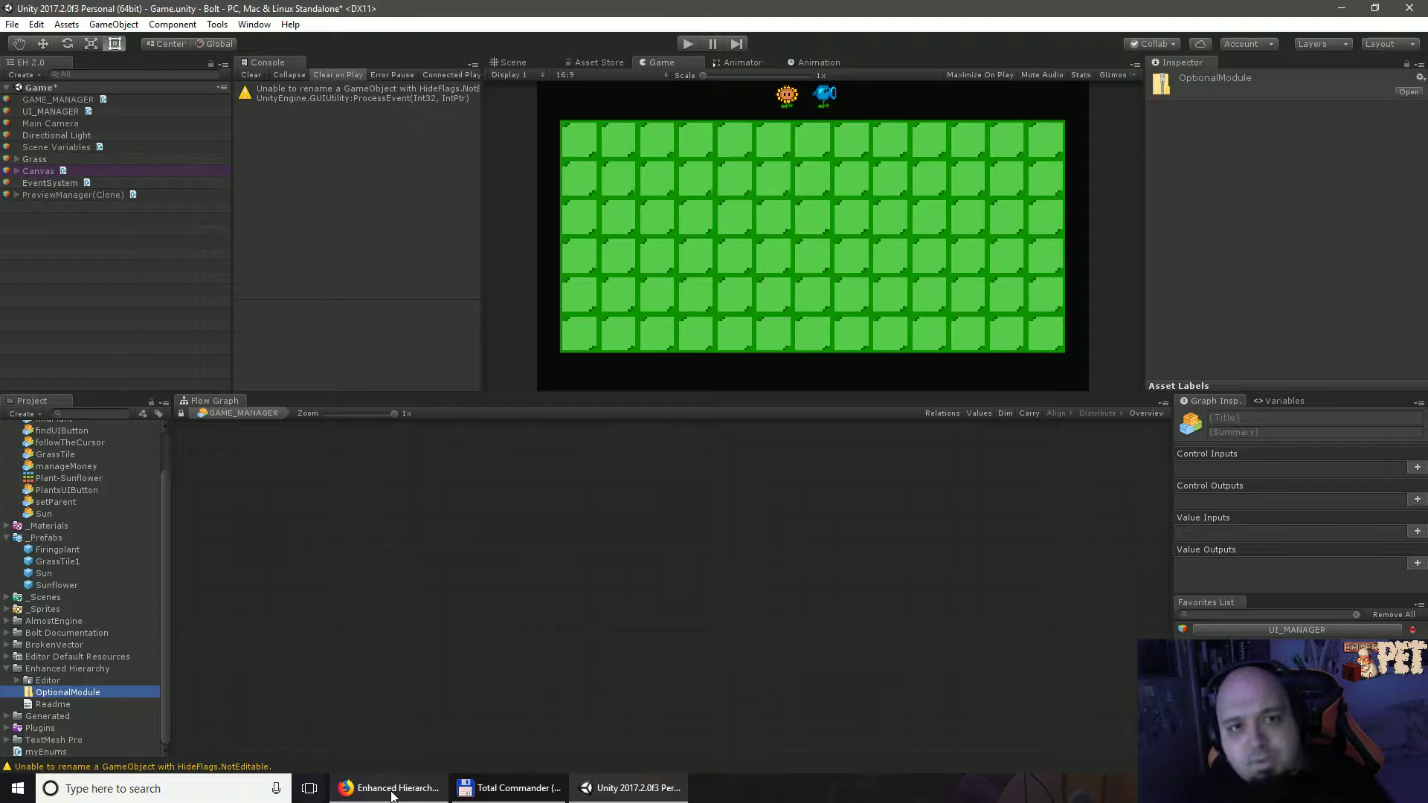
pyautogui.moveTo(390, 795)
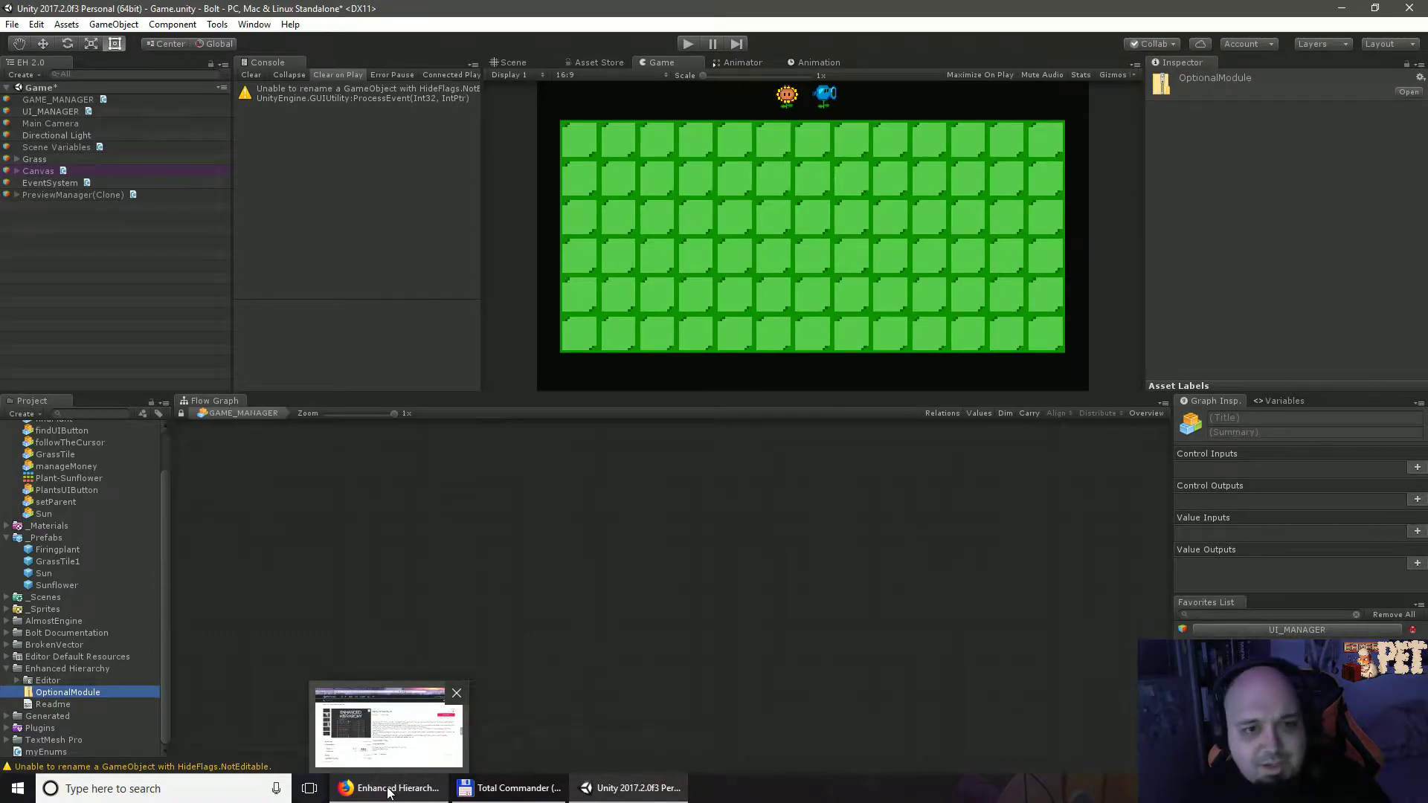
pyautogui.click(387, 789)
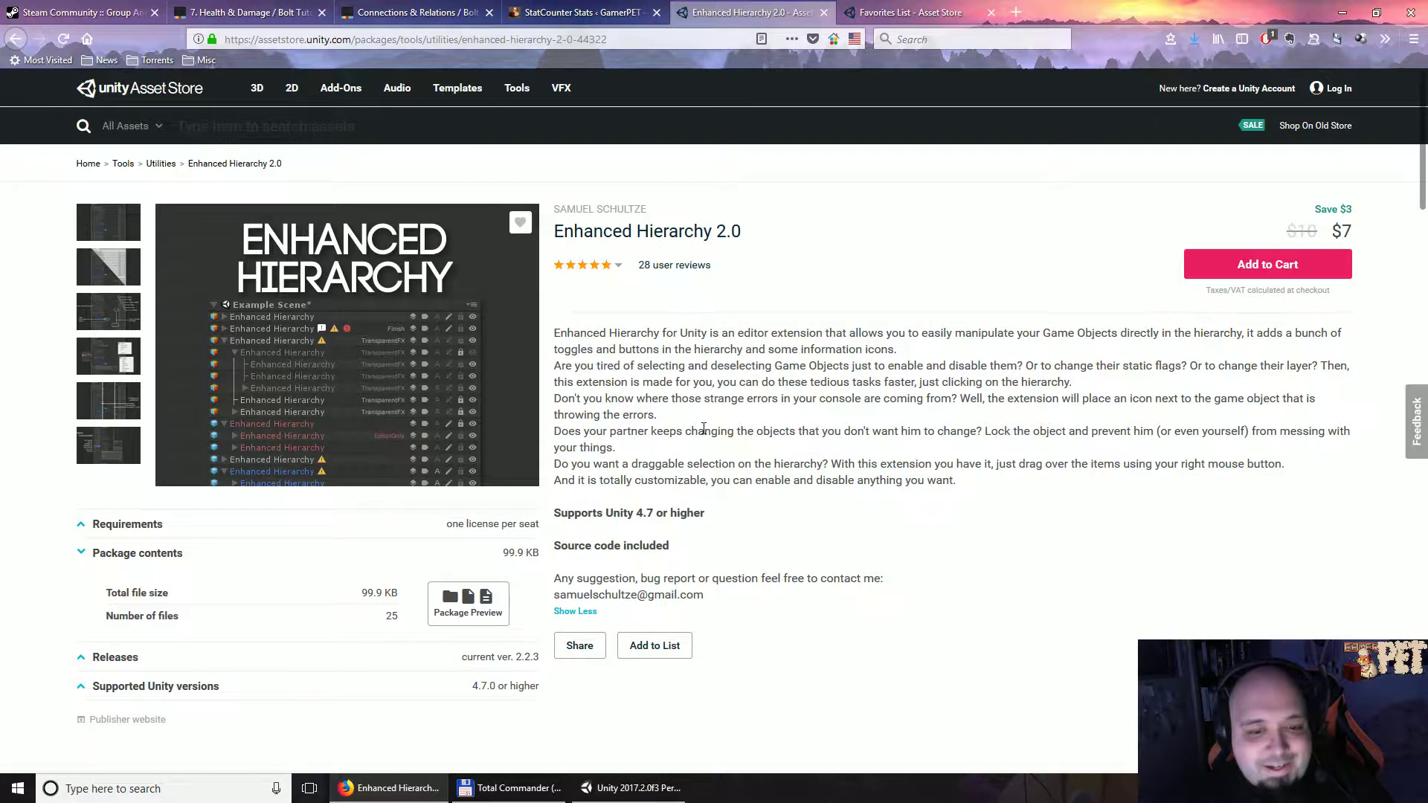
pyautogui.moveTo(1280, 232); pyautogui.dragTo(1344, 233)
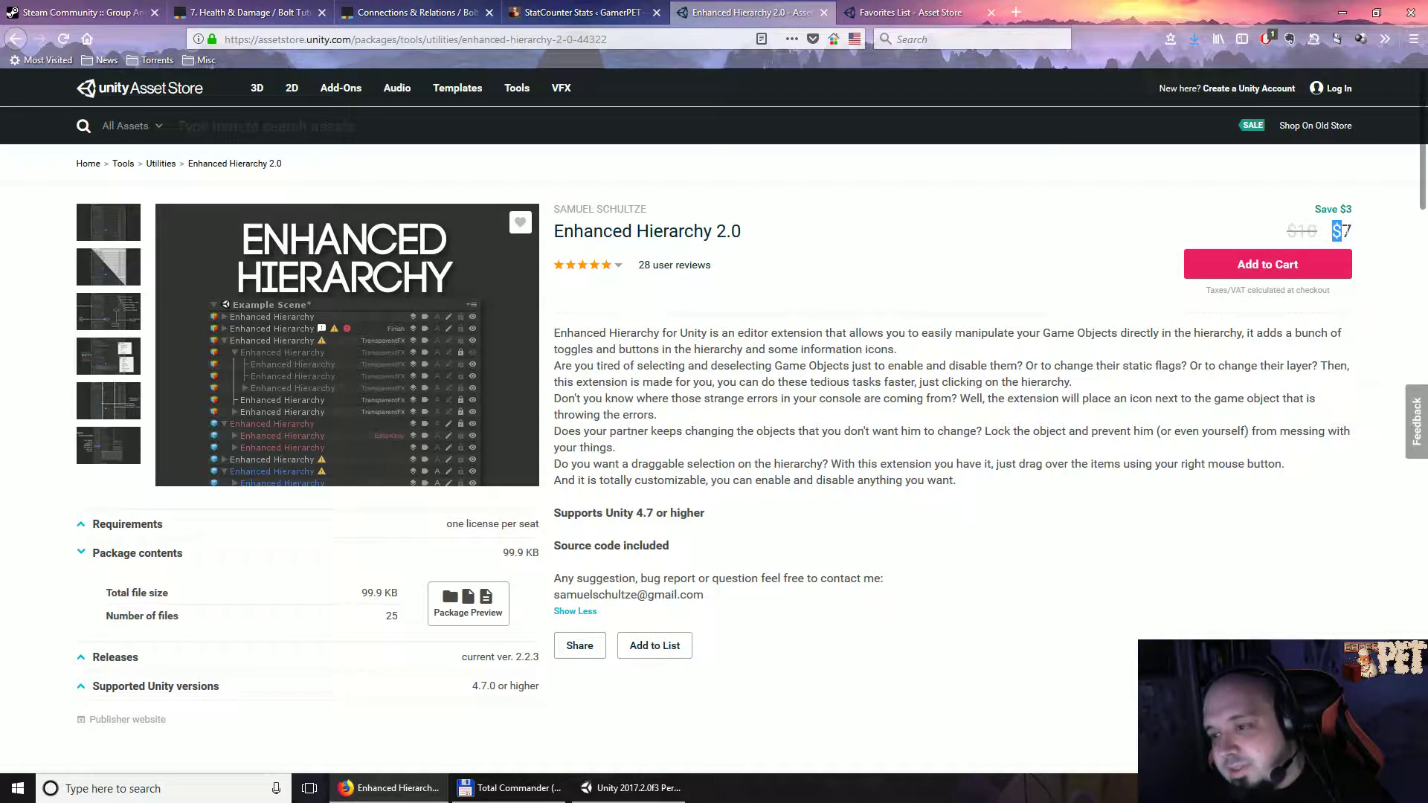
pyautogui.click(1059, 238)
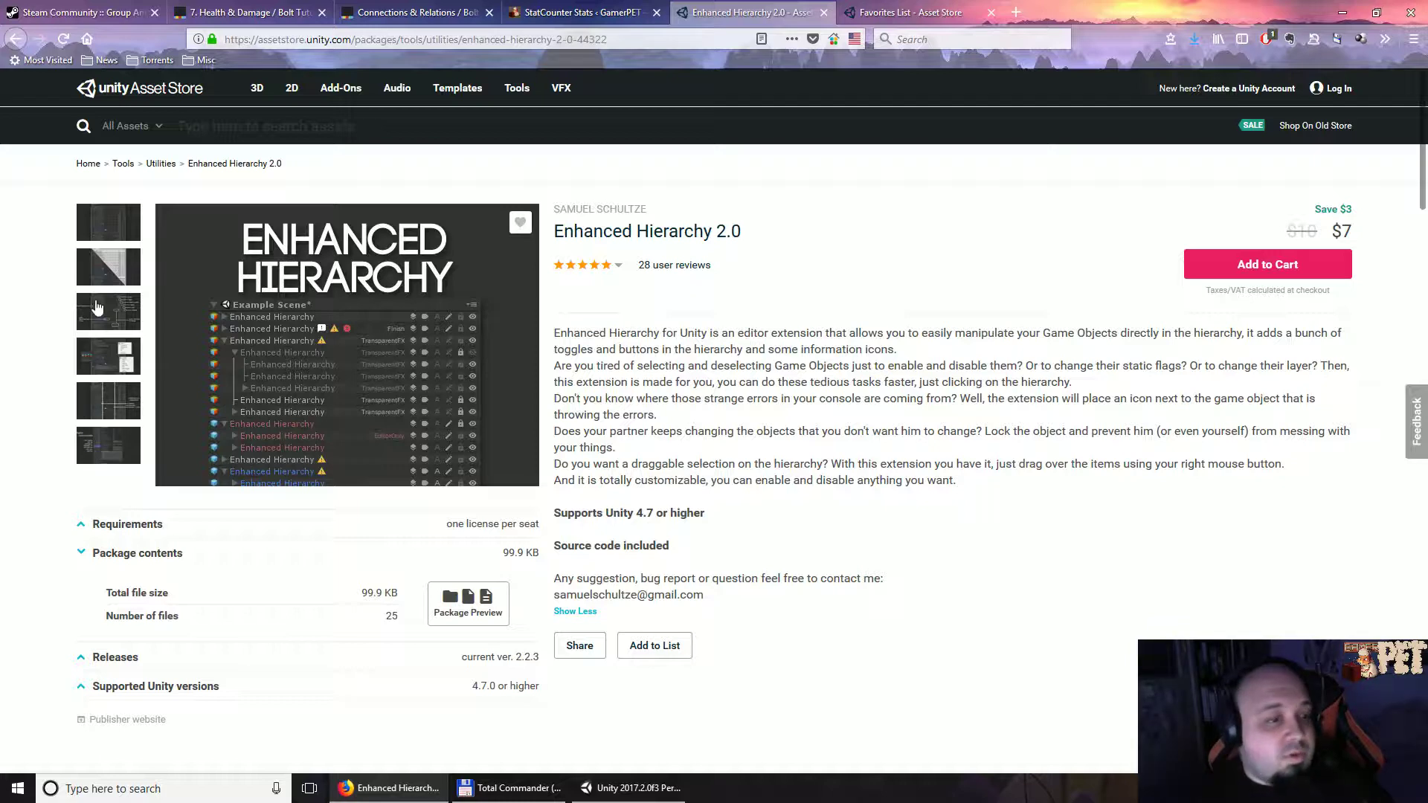
pyautogui.click(92, 219)
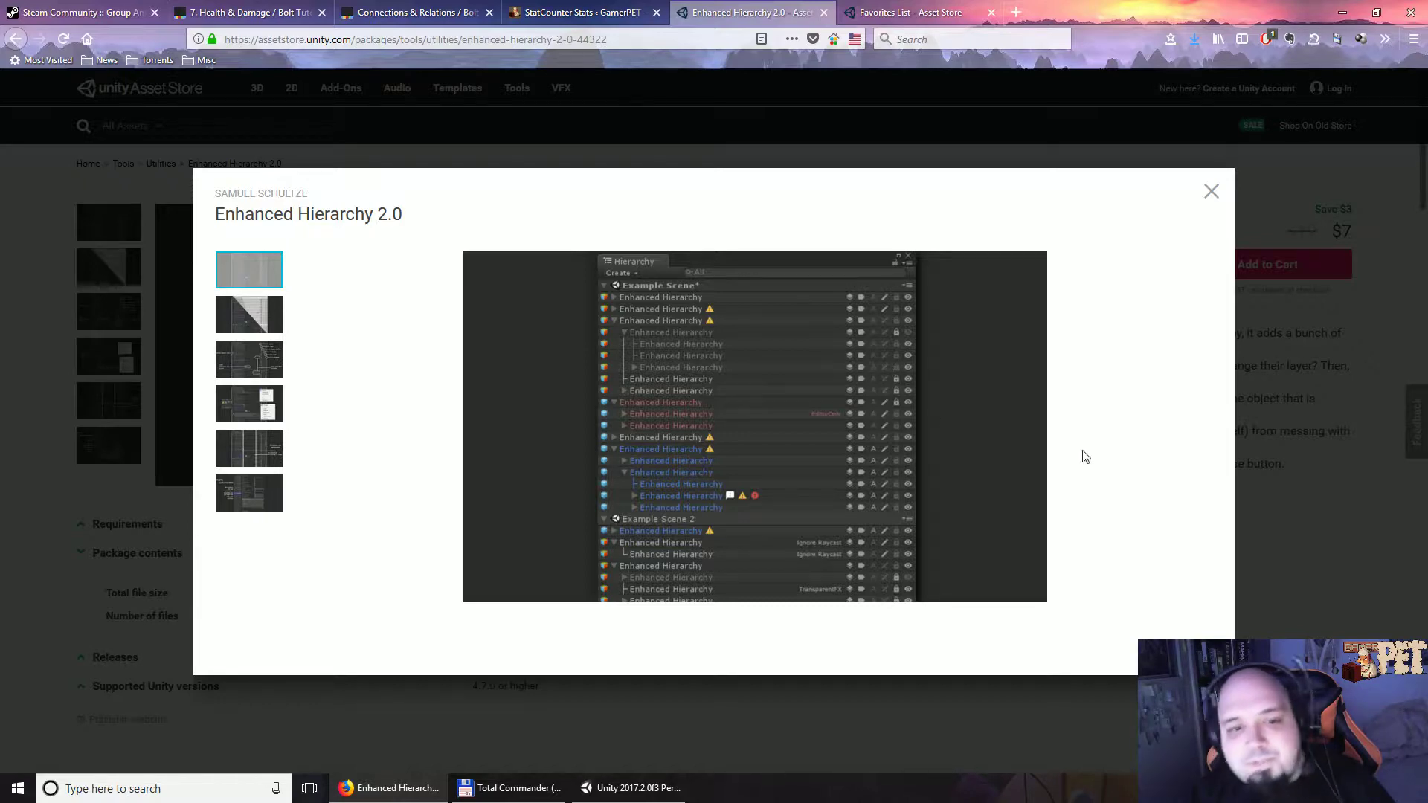
pyautogui.click(1211, 191)
# Step: Return to Unity, multi-select UI_MANAGER through EventSystem and open the rows' context menu
pyautogui.hotkey('alt', 'Tab')
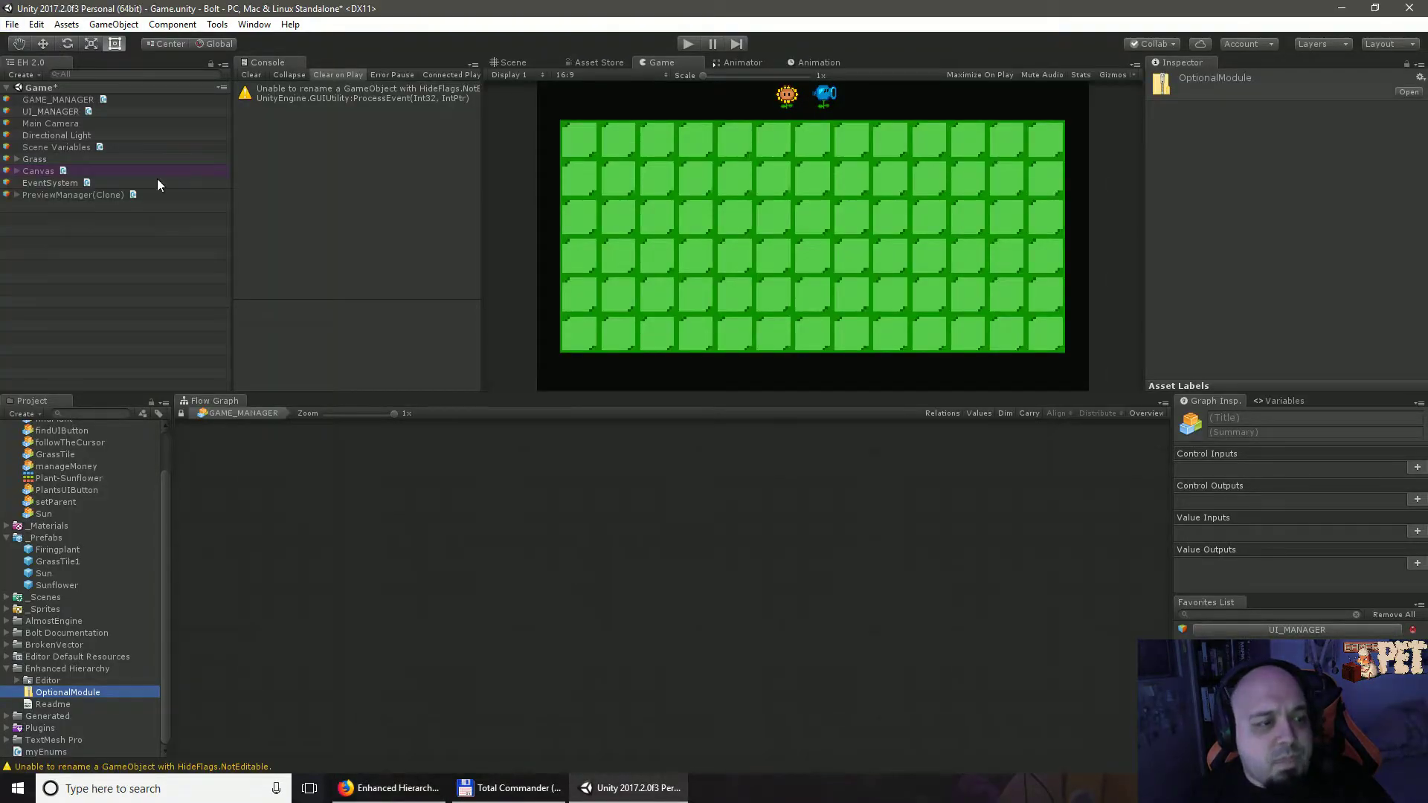
pyautogui.click(49, 224)
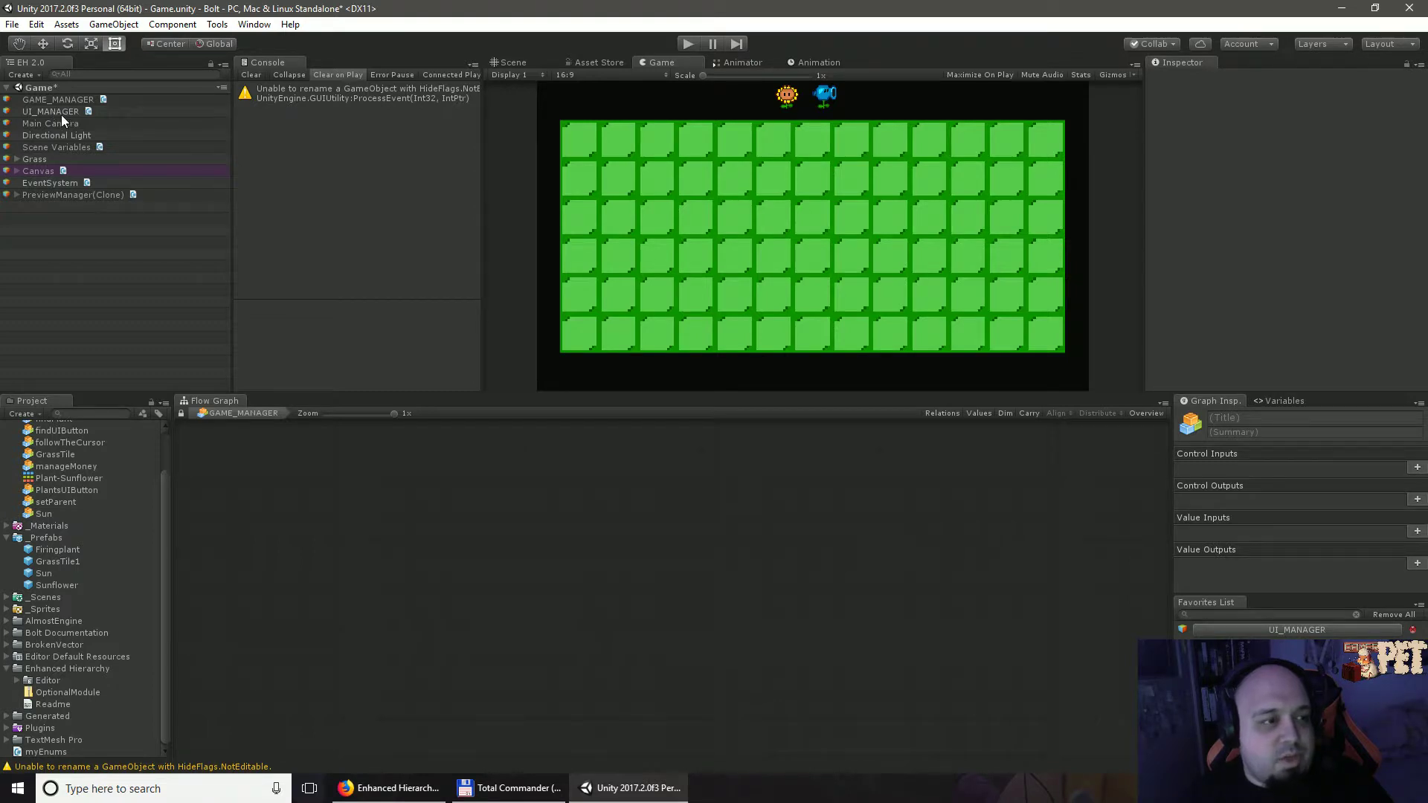
pyautogui.moveTo(59, 110); pyautogui.dragTo(61, 173)
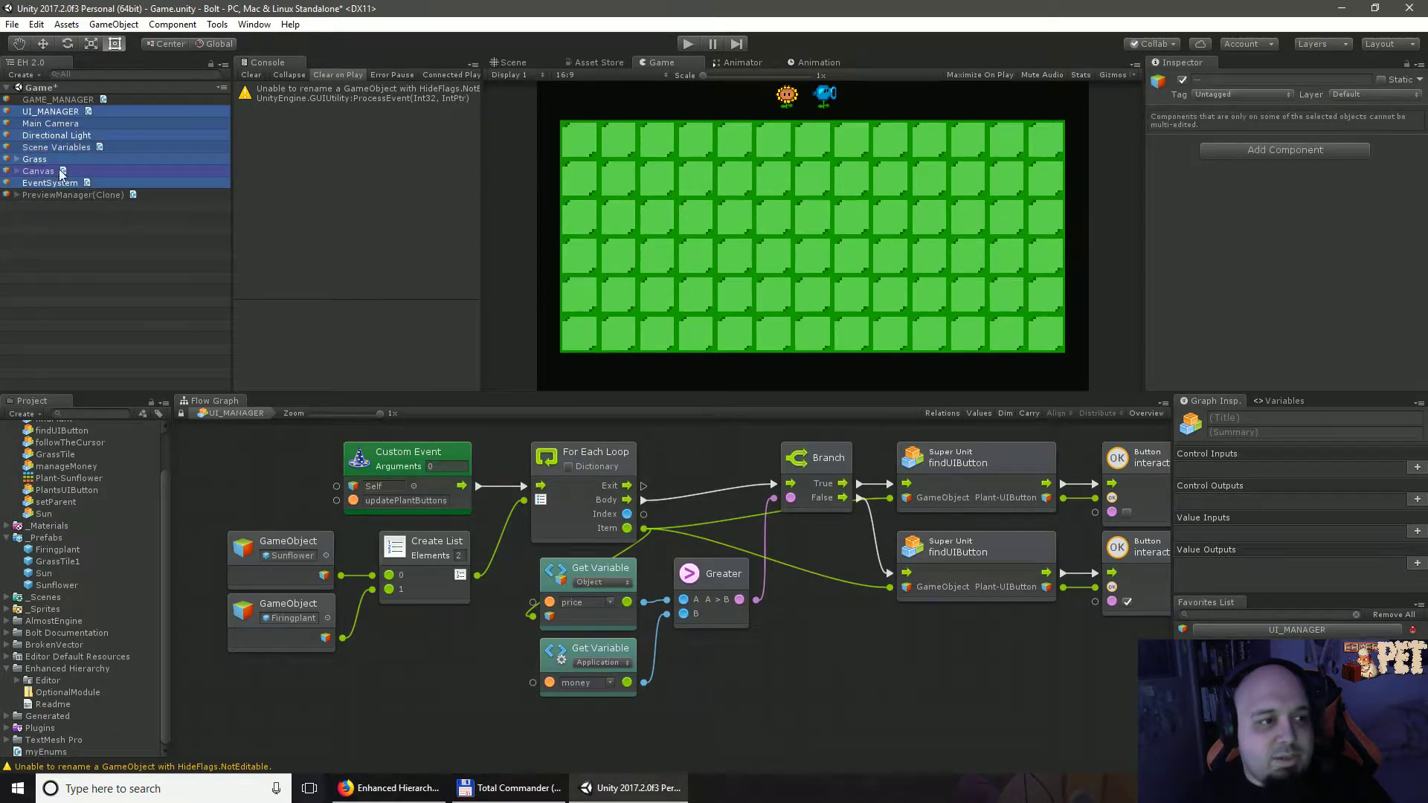
pyautogui.click(60, 221)
pyautogui.click(56, 148)
pyautogui.keyDown('shift'); pyautogui.click(67, 194); pyautogui.keyUp('shift')
pyautogui.rightClick(67, 192)
# Step: Select Main Camera through Canvas, open their context menu, clear selection, and browse the main menus
pyautogui.click(70, 111)
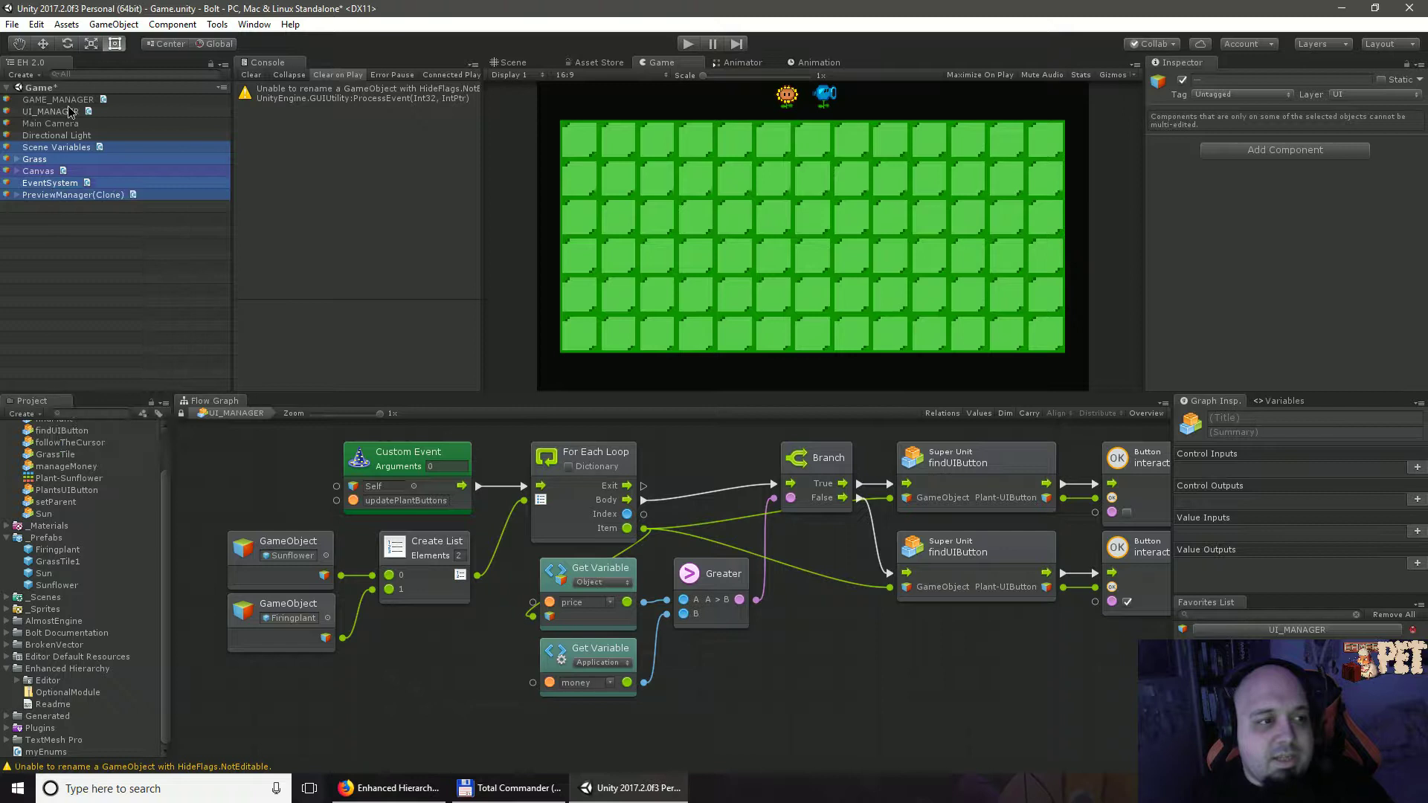
pyautogui.moveTo(71, 124)
pyautogui.mouseDown()
pyautogui.moveTo(90, 149)
pyautogui.moveTo(118, 136)
pyautogui.moveTo(94, 157)
pyautogui.mouseUp()
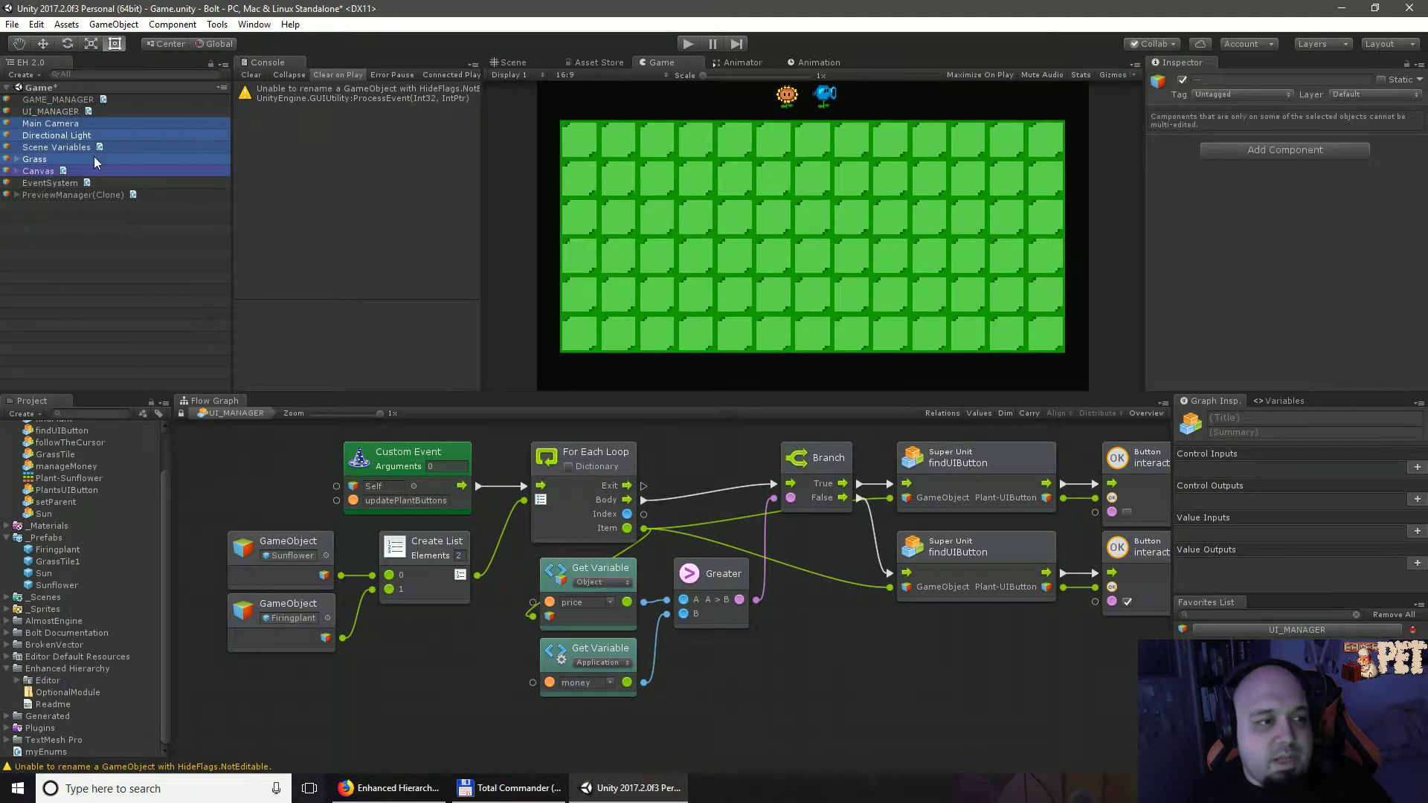
pyautogui.click(52, 135)
pyautogui.keyDown('shift'); pyautogui.click(63, 111); pyautogui.keyUp('shift')
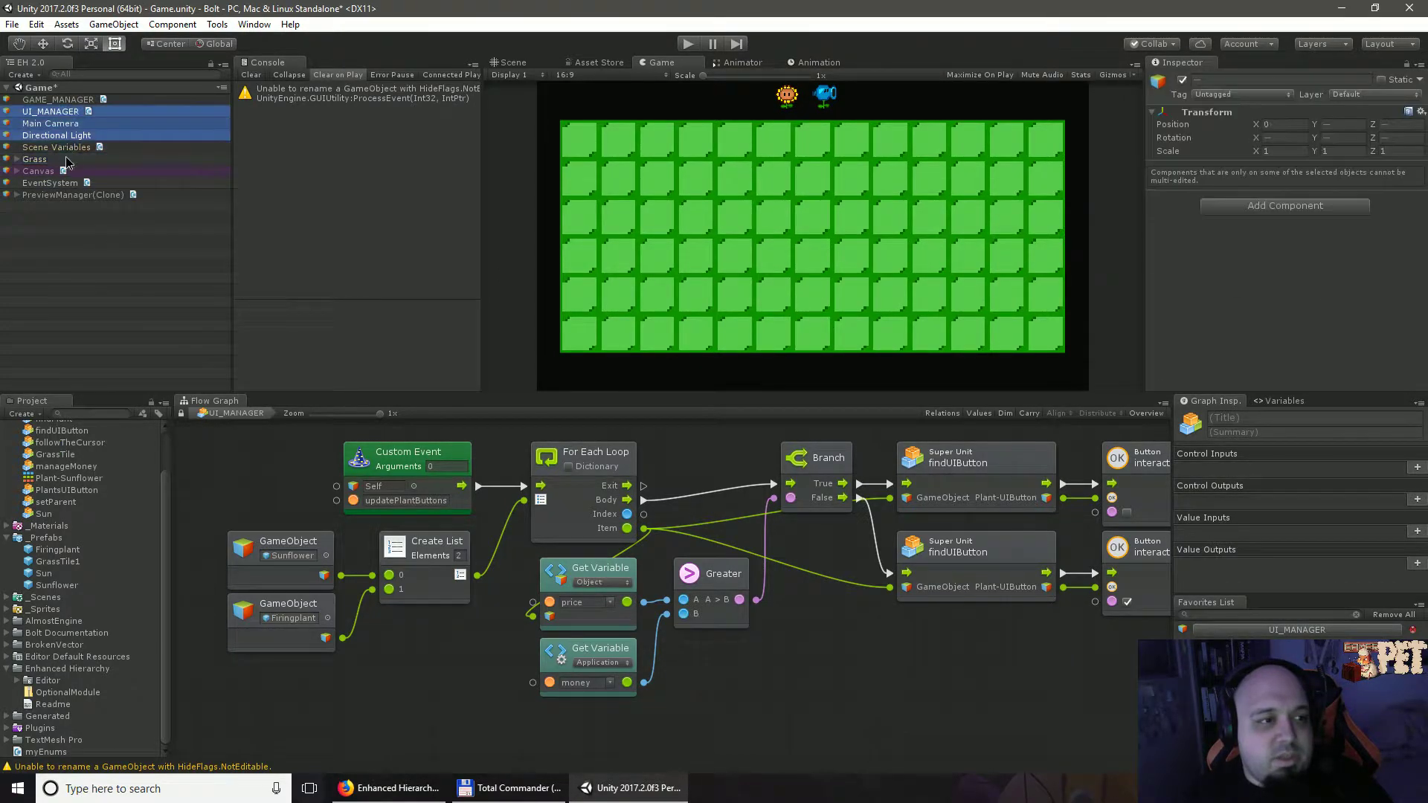
pyautogui.rightClick(67, 173)
pyautogui.click(6, 287)
pyautogui.click(12, 24)
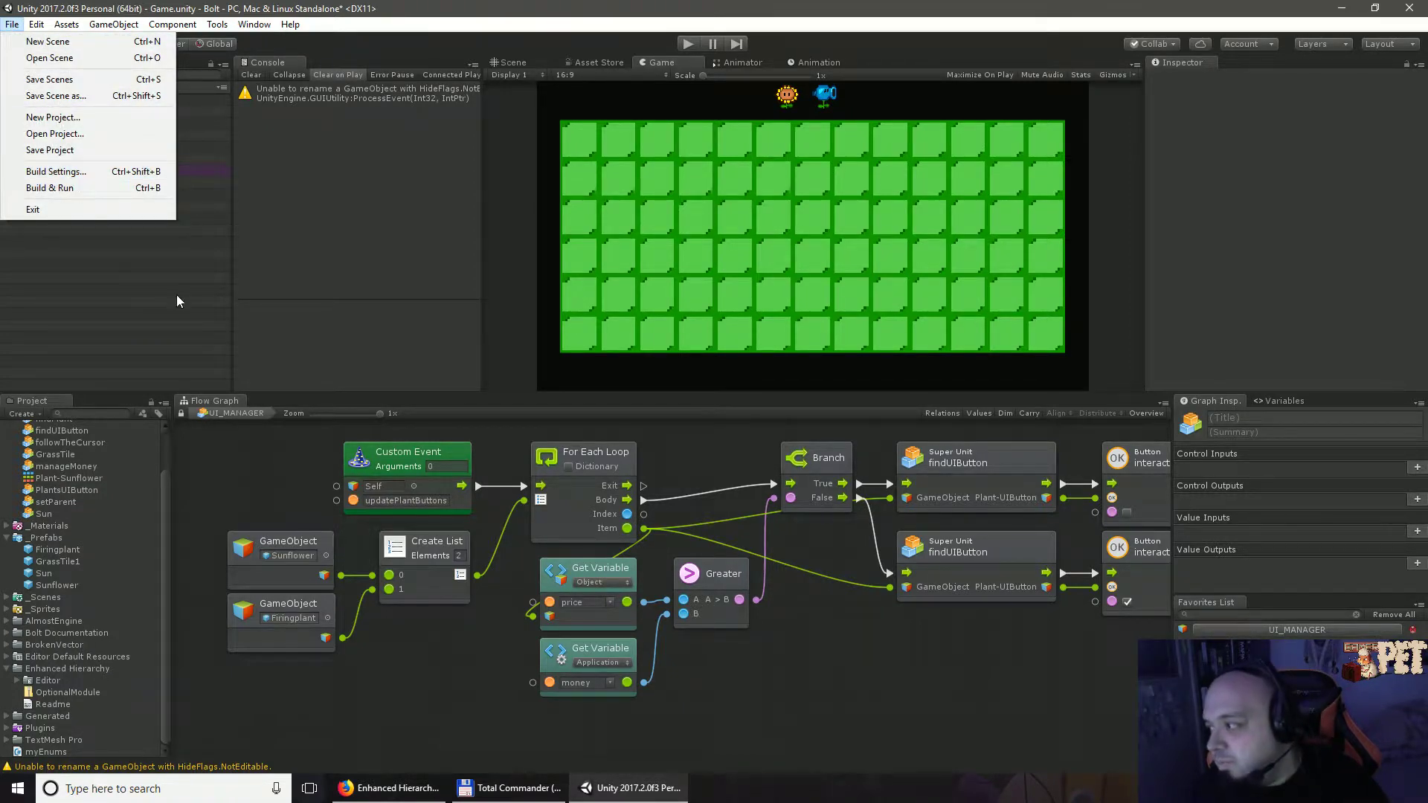
# Step: Open Edit > Preferences on the Hierarchy page with Enhanced Hierarchy kept enabled
pyautogui.moveTo(39, 24)
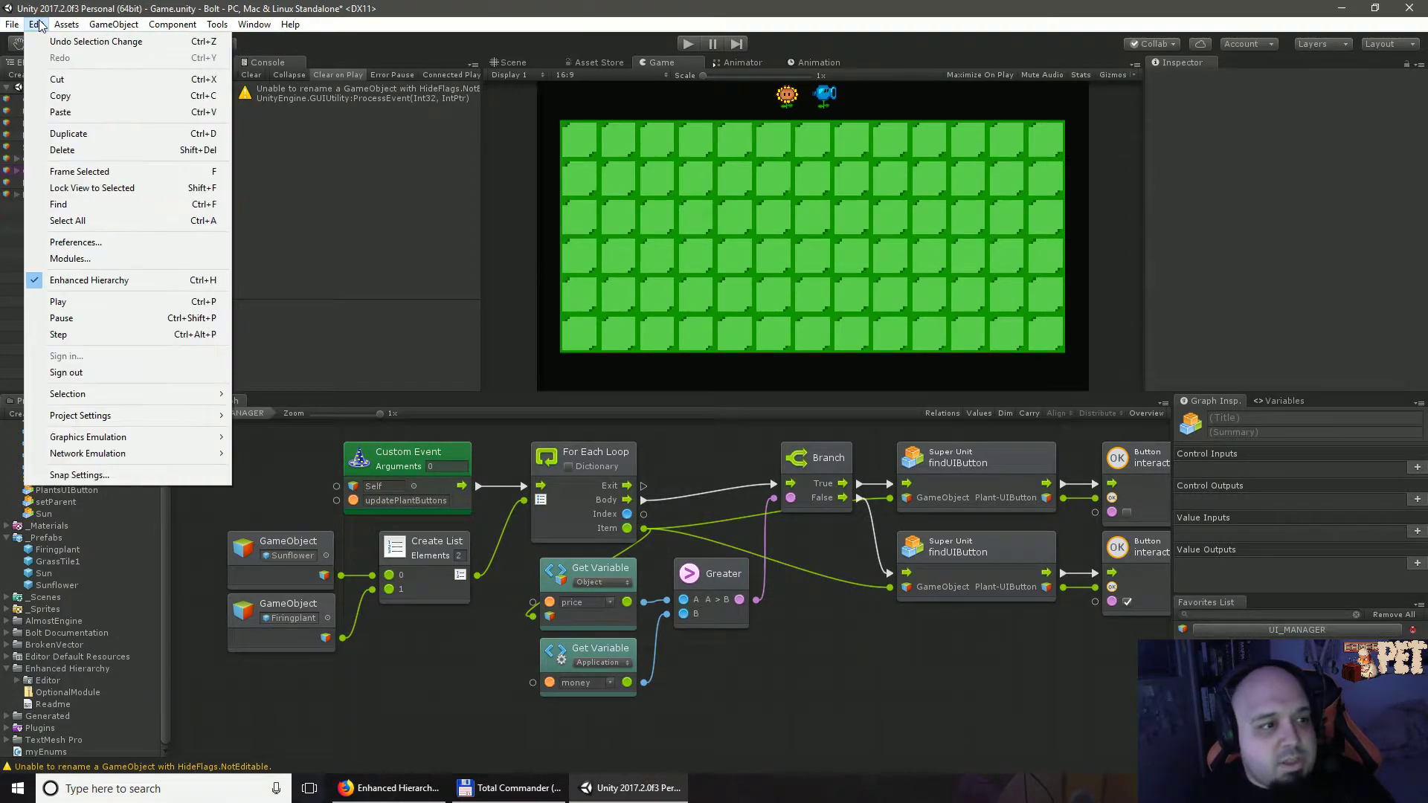
pyautogui.click(74, 243)
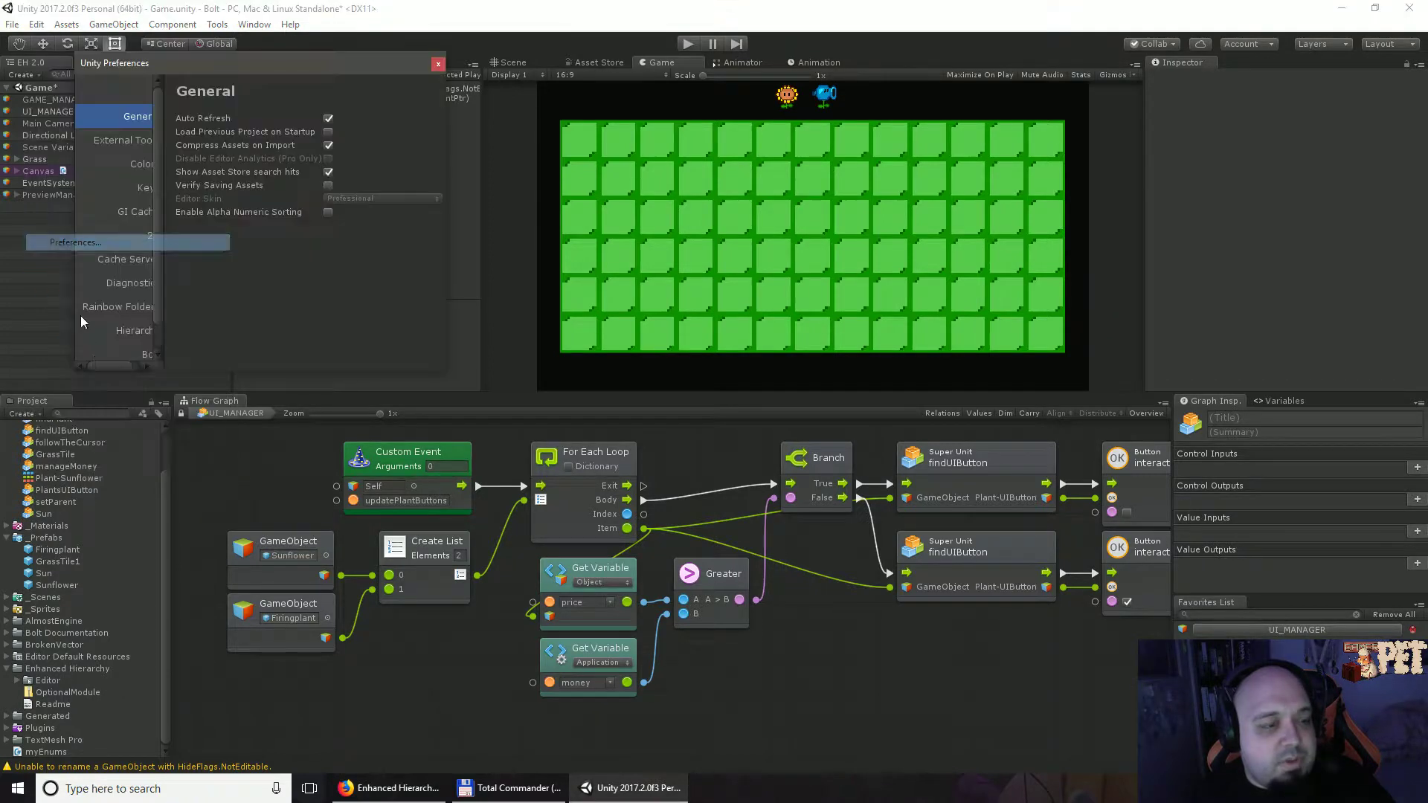
pyautogui.click(117, 330)
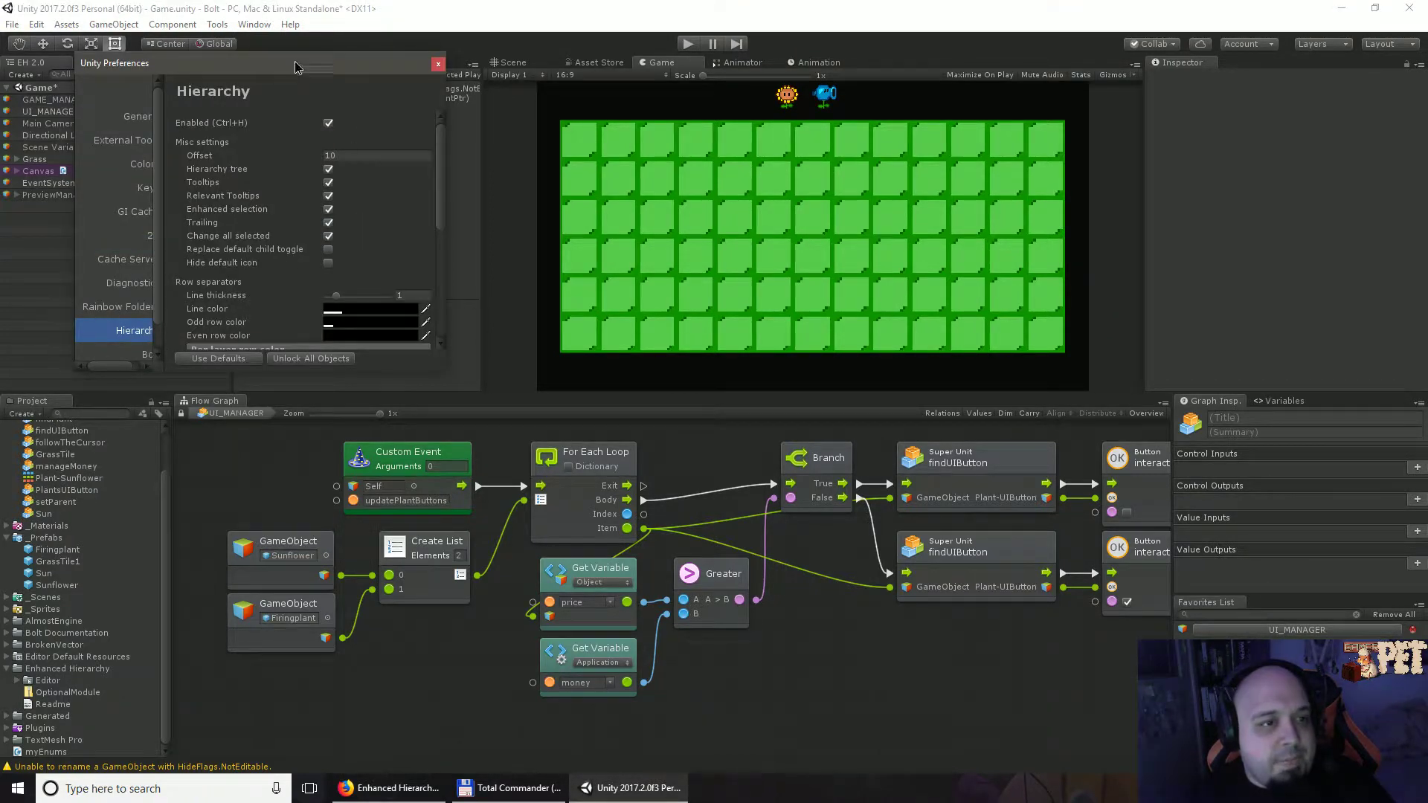
pyautogui.moveTo(295, 67); pyautogui.dragTo(727, 155)
pyautogui.click(760, 211)
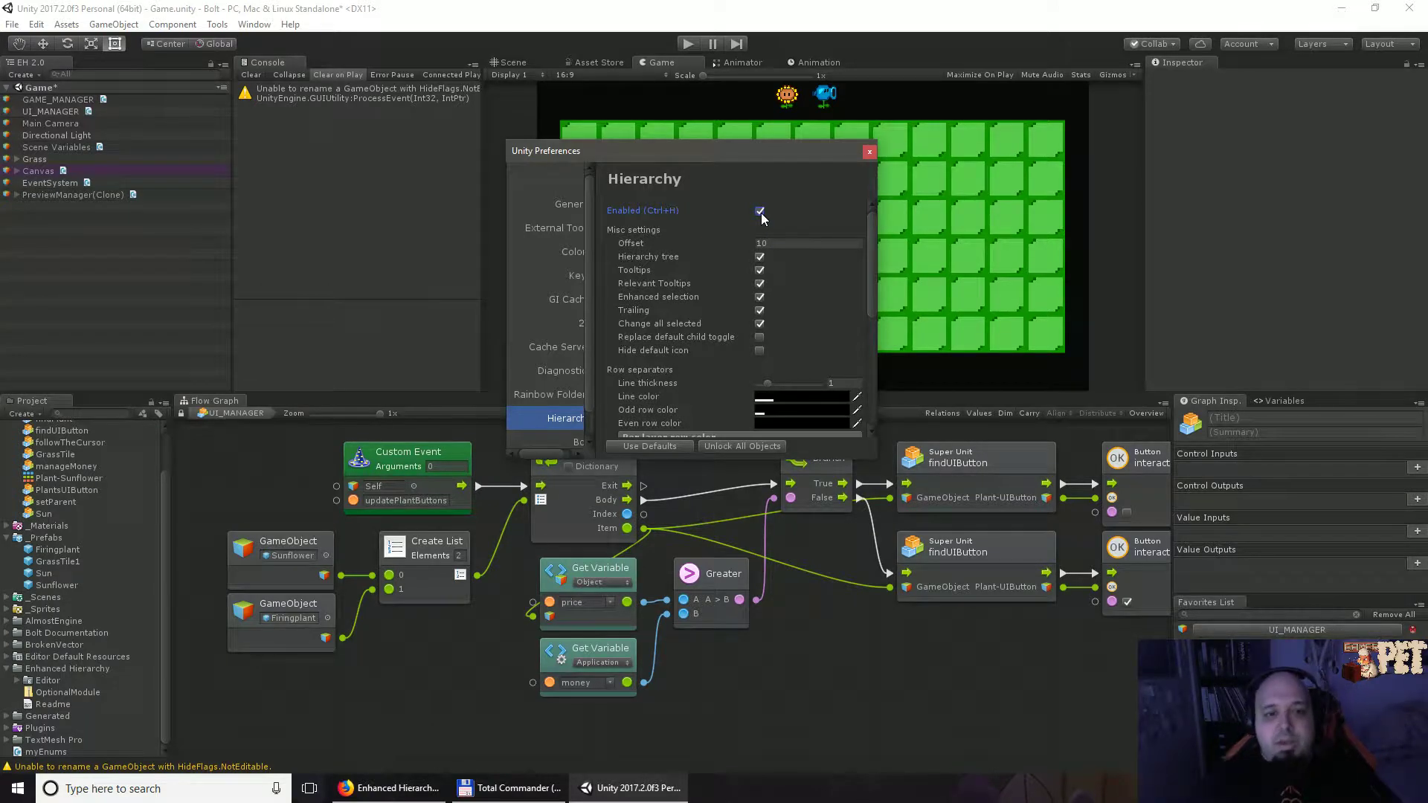
# Step: Set the row Offset to 10 and scroll down to the side icon lists
pyautogui.moveTo(735, 243); pyautogui.dragTo(723, 244)
pyautogui.click(760, 242)
pyautogui.write('1')
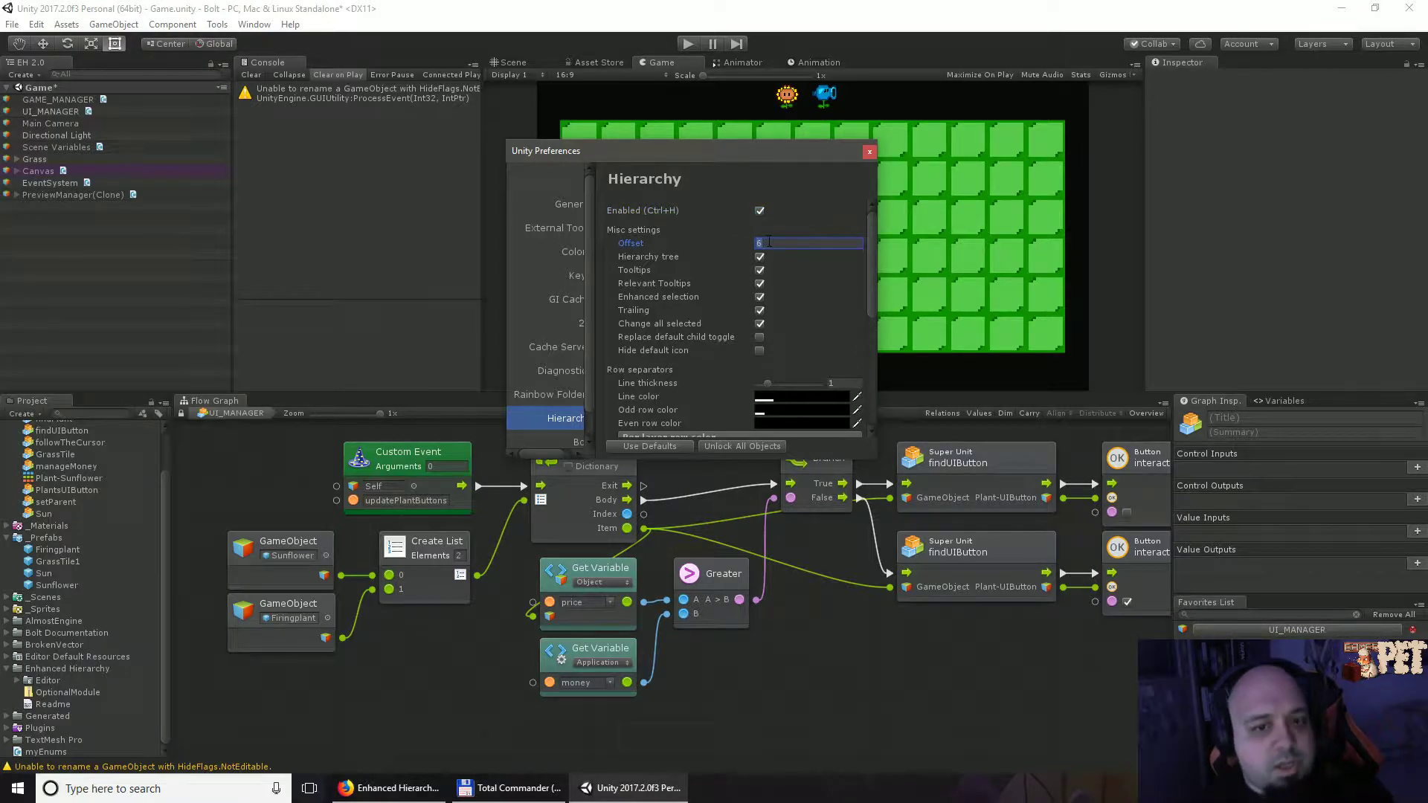
pyautogui.write('0')
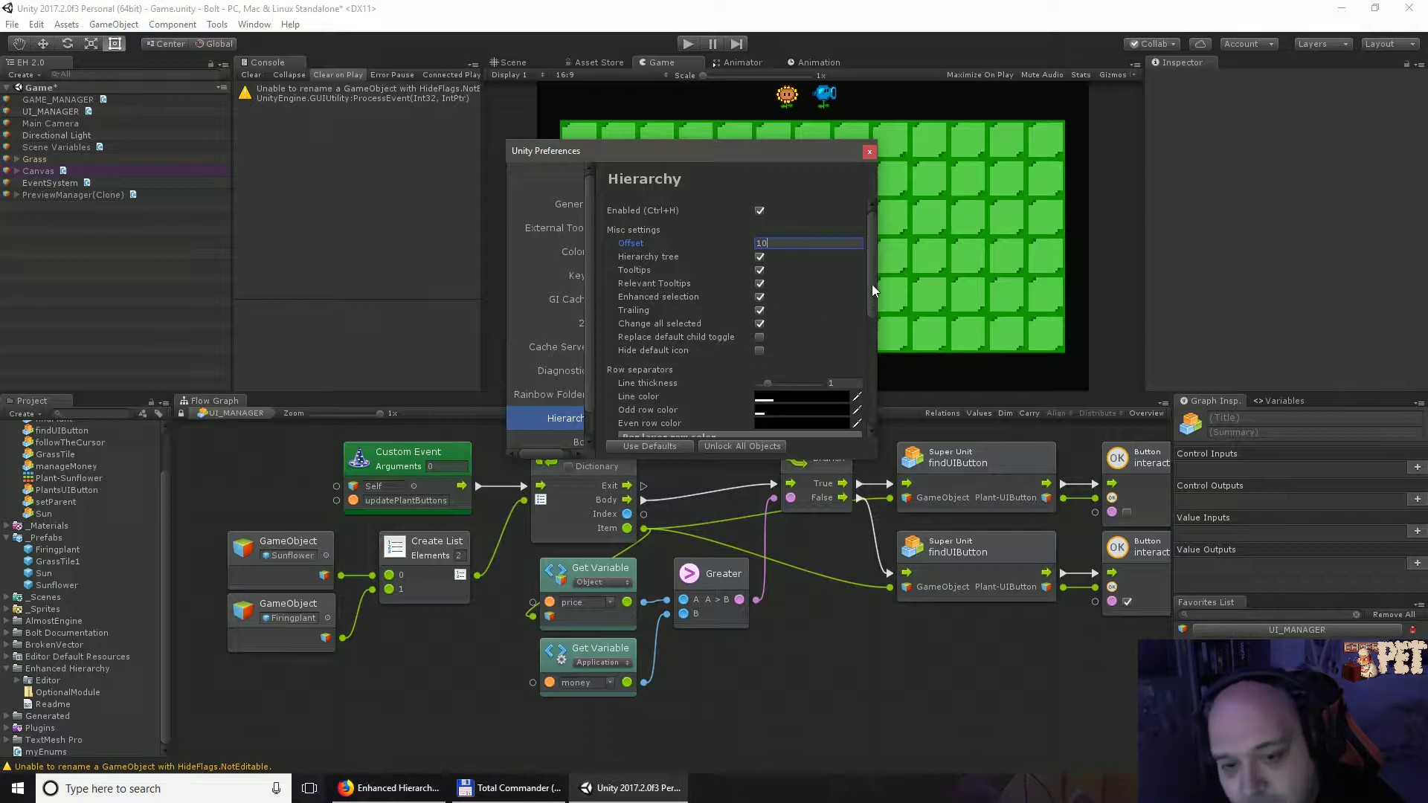
pyautogui.moveTo(871, 284); pyautogui.dragTo(867, 415)
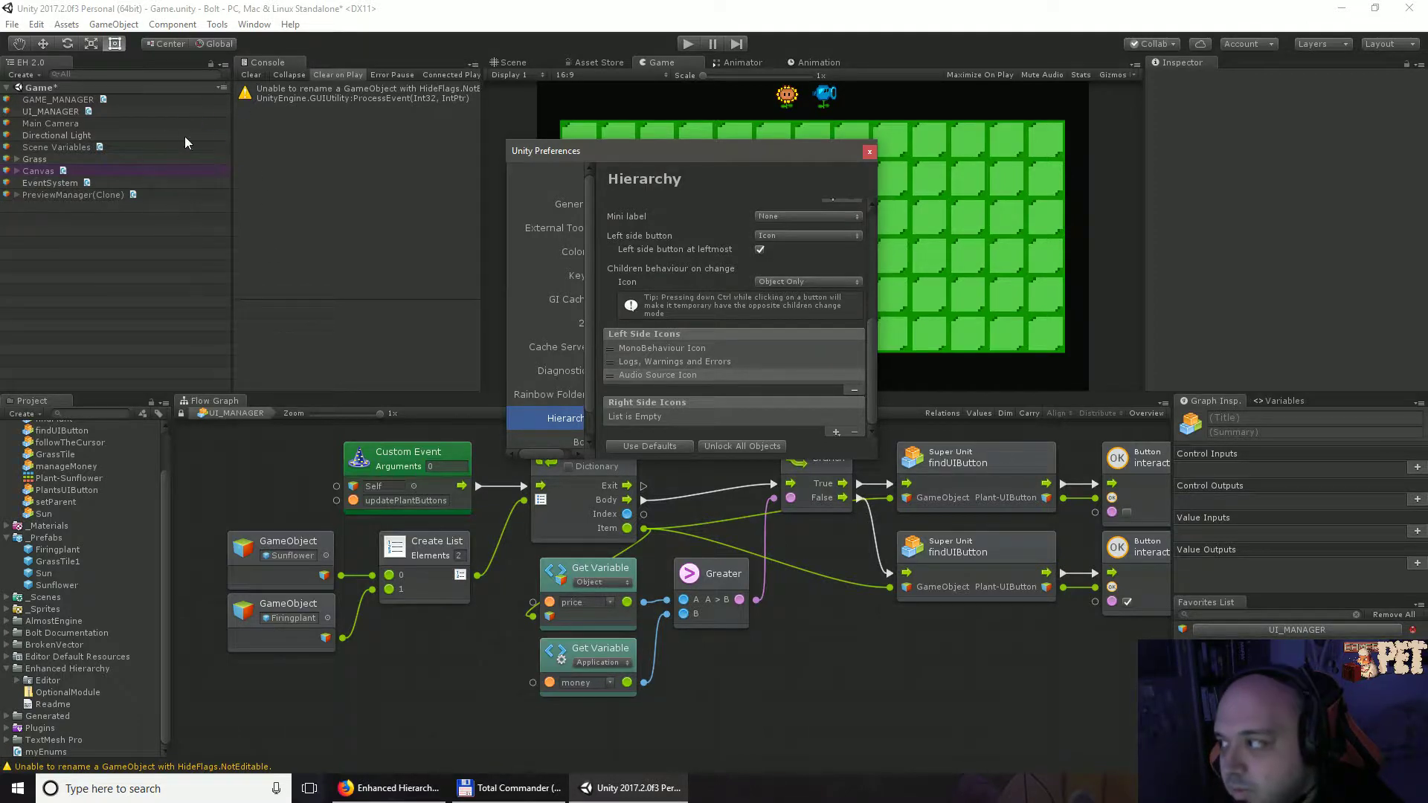
# Step: Add Lock and Tag icons to the right side, then lock the GAME_MANAGER object
pyautogui.click(836, 431)
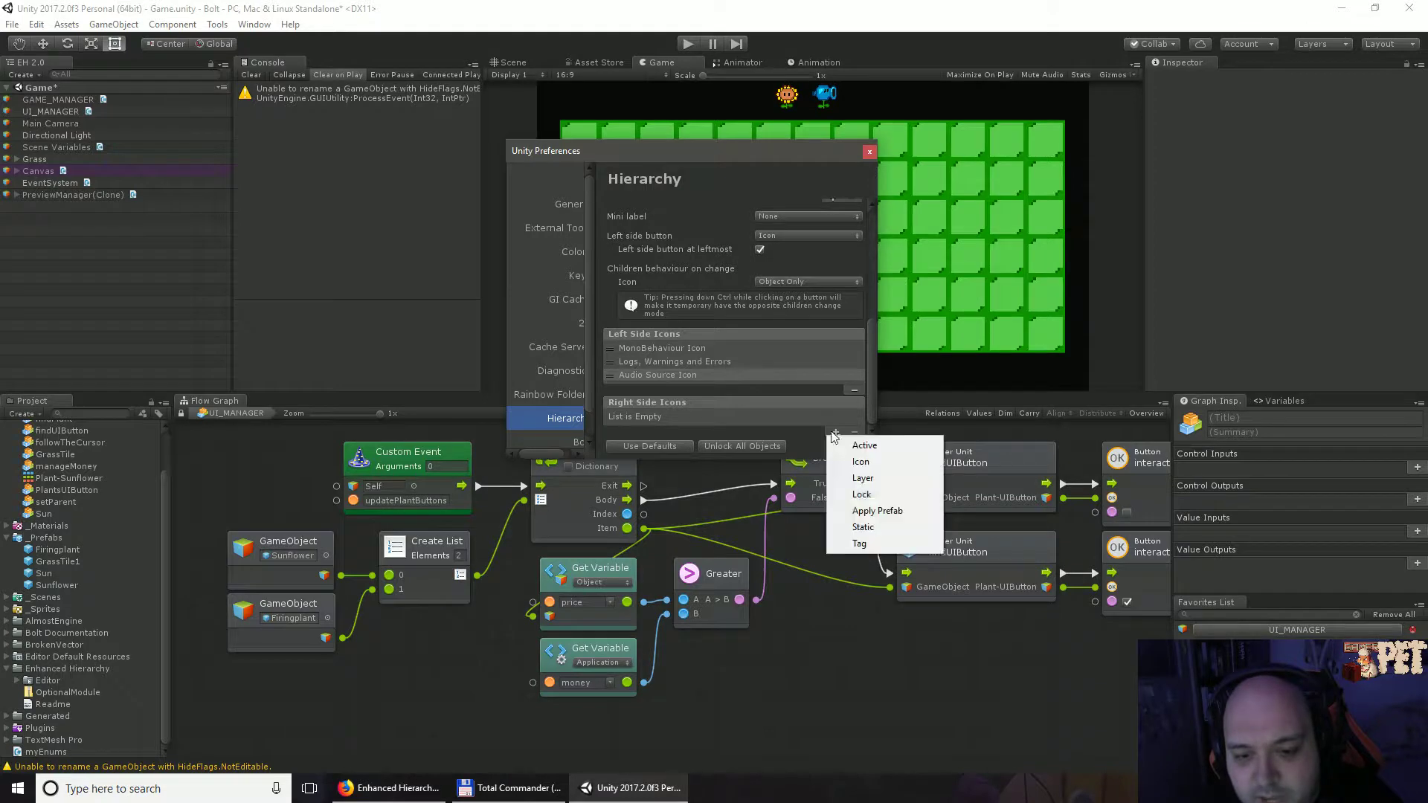
pyautogui.click(847, 490)
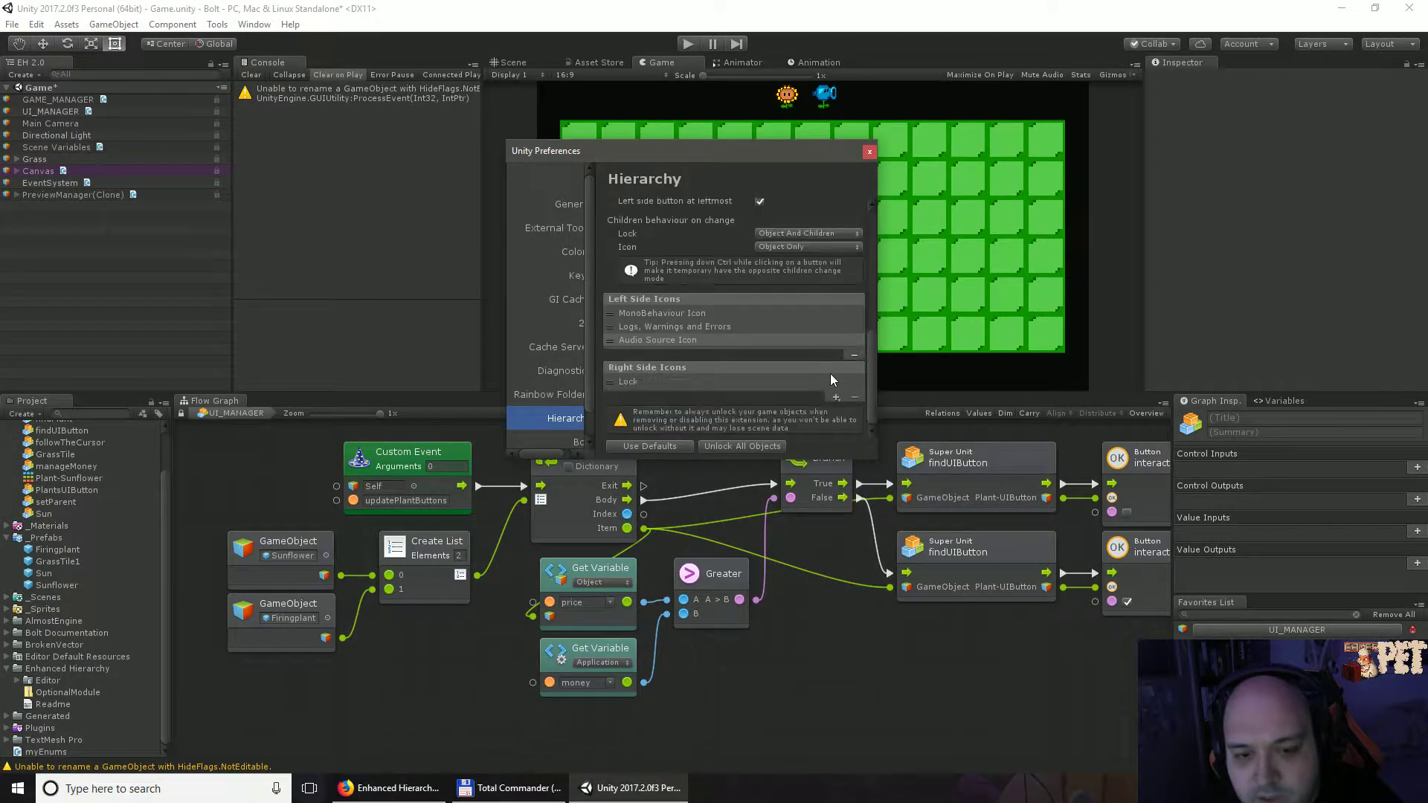
pyautogui.click(837, 397)
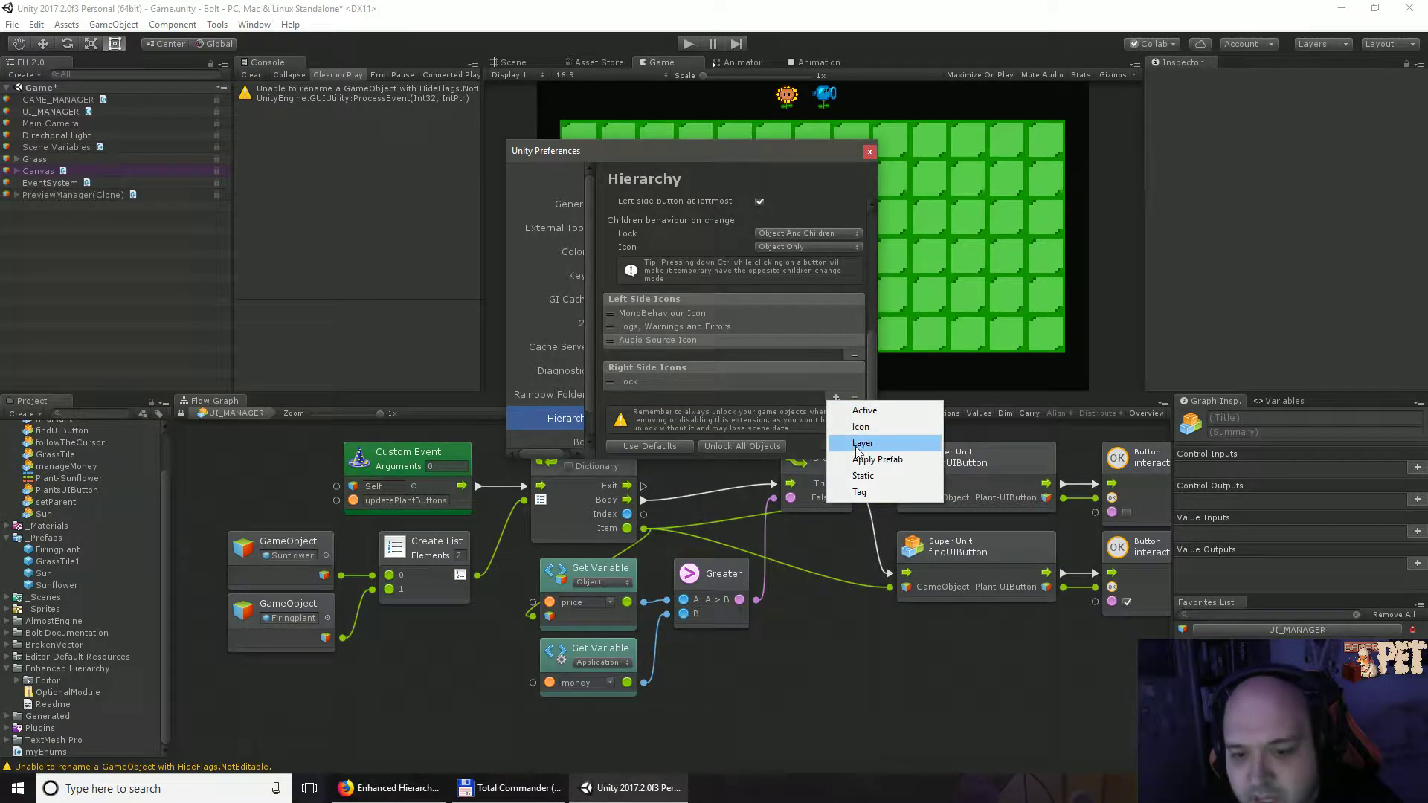
pyautogui.click(859, 492)
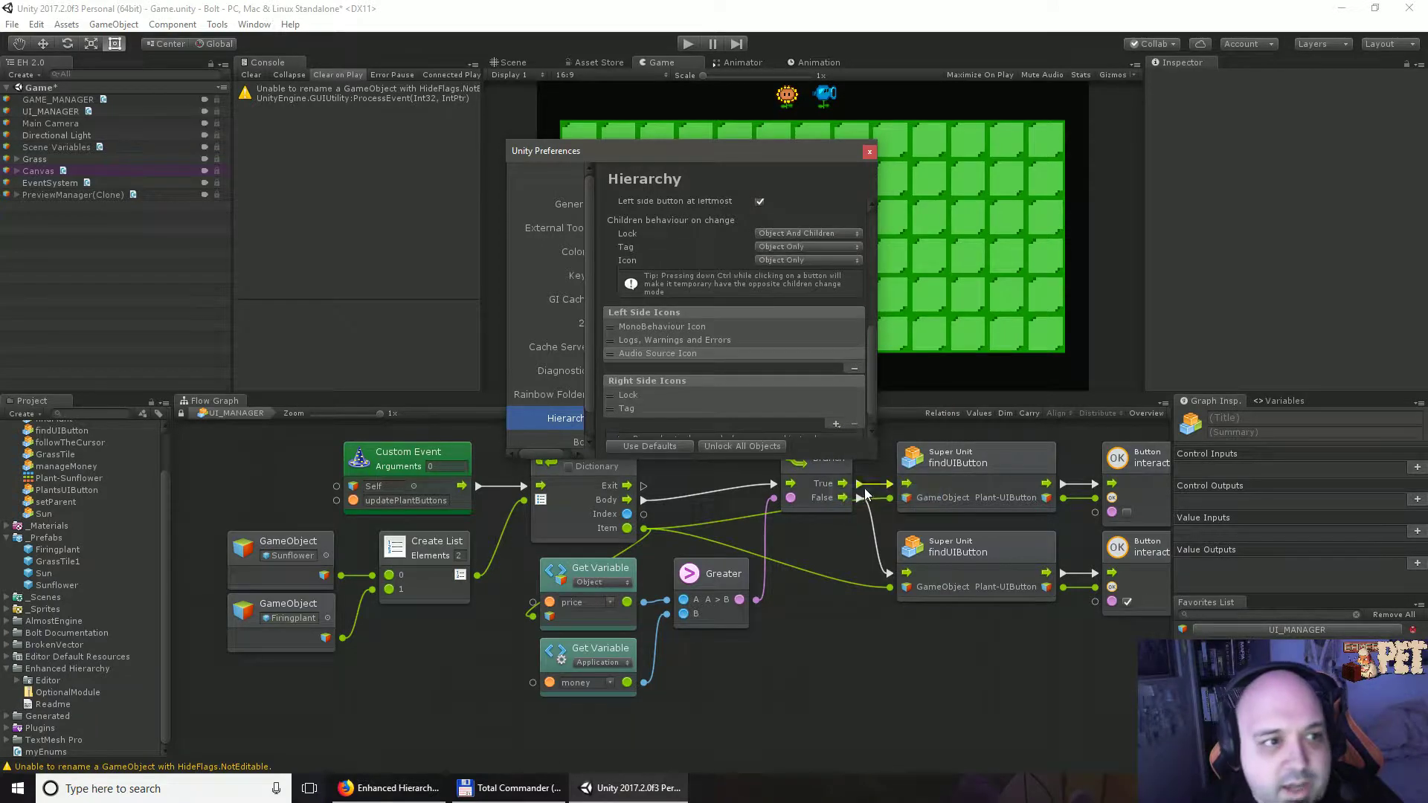
pyautogui.click(217, 103)
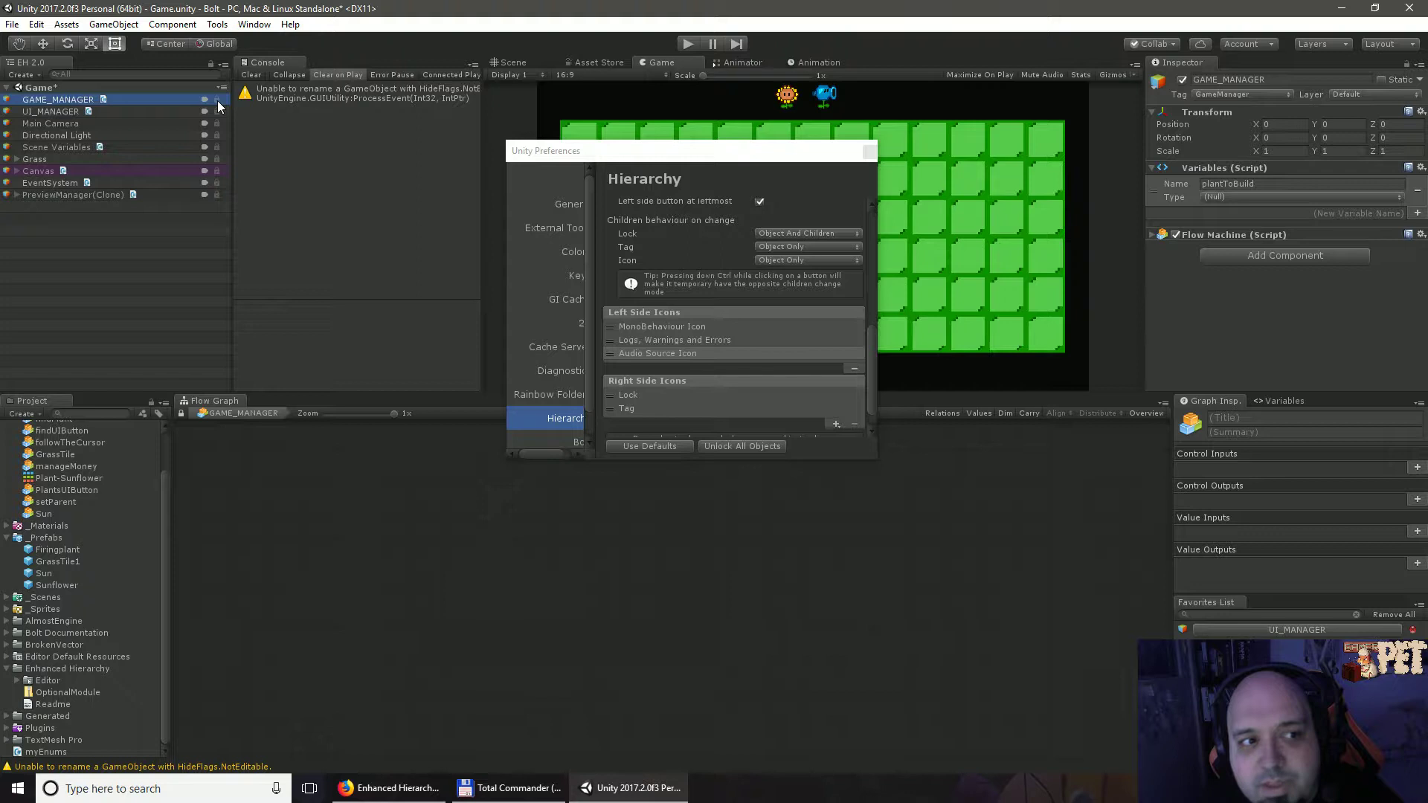
pyautogui.click(217, 100)
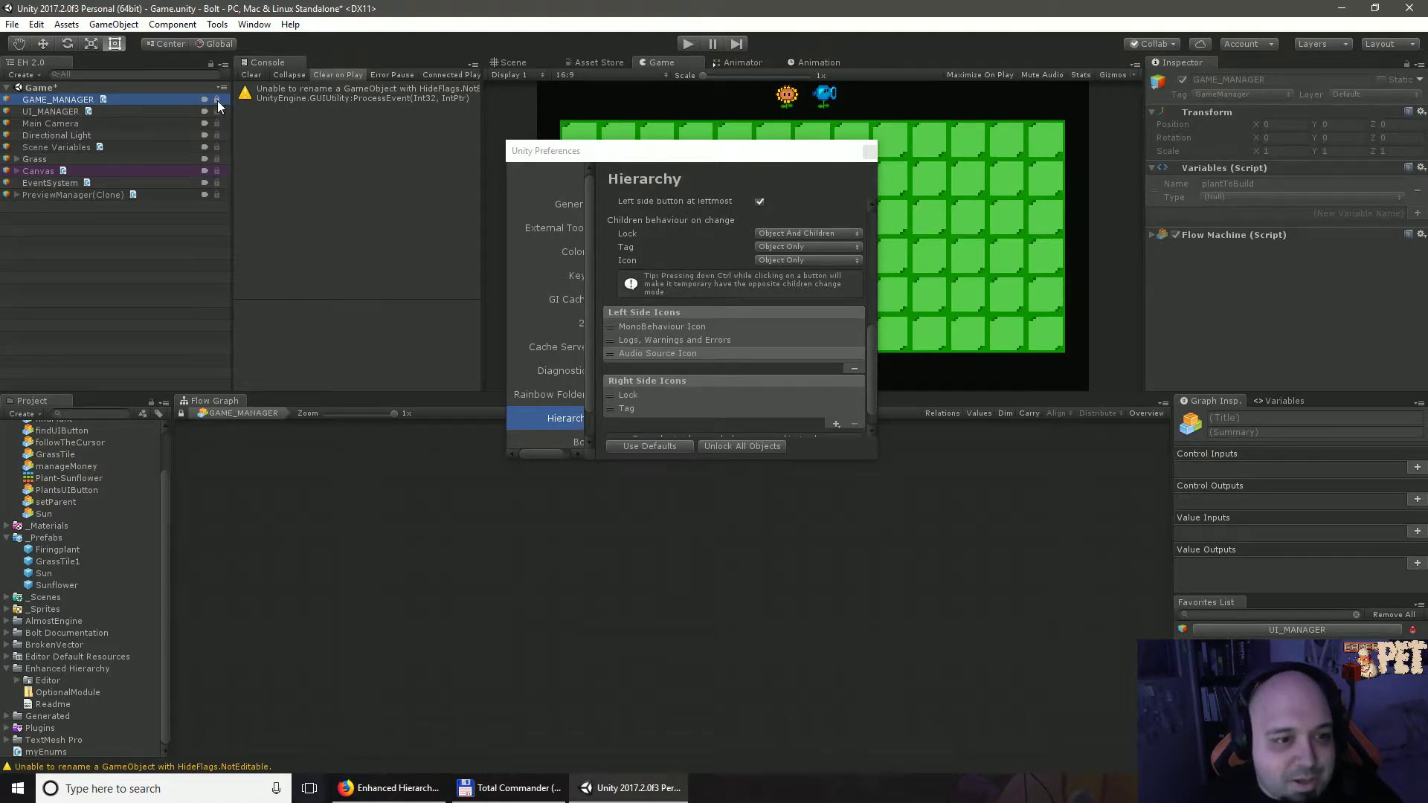
# Step: Set the hierarchy icon Offset to 0
pyautogui.scroll(-1, 784, 369)
pyautogui.scroll(10, 784, 369)
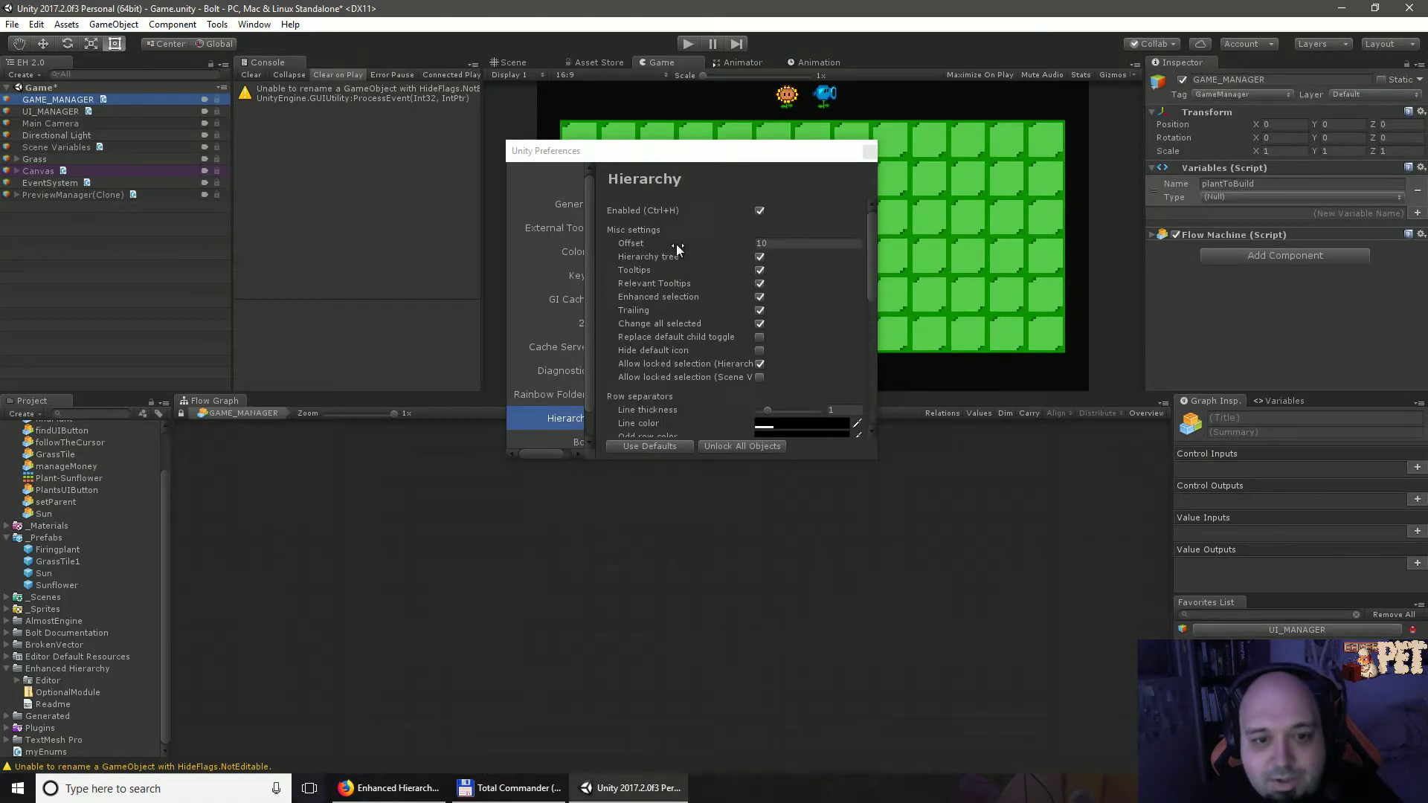
pyautogui.moveTo(717, 237)
pyautogui.mouseDown()
pyautogui.moveTo(733, 246)
pyautogui.moveTo(703, 248)
pyautogui.mouseUp()
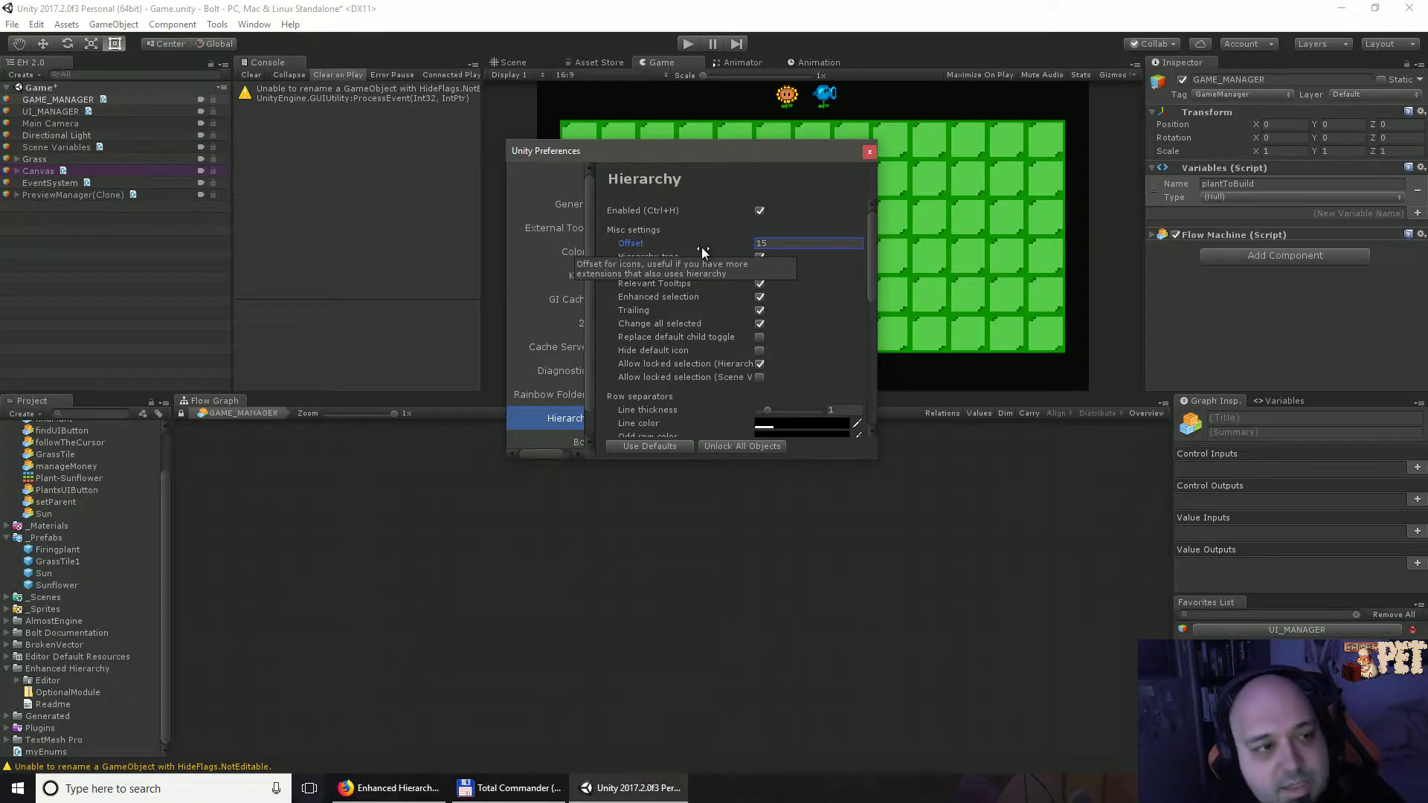
pyautogui.moveTo(703, 247)
pyautogui.mouseDown()
pyautogui.moveTo(720, 249)
pyautogui.moveTo(696, 248)
pyautogui.mouseUp()
pyautogui.press('BackSpace')
pyautogui.write('0')
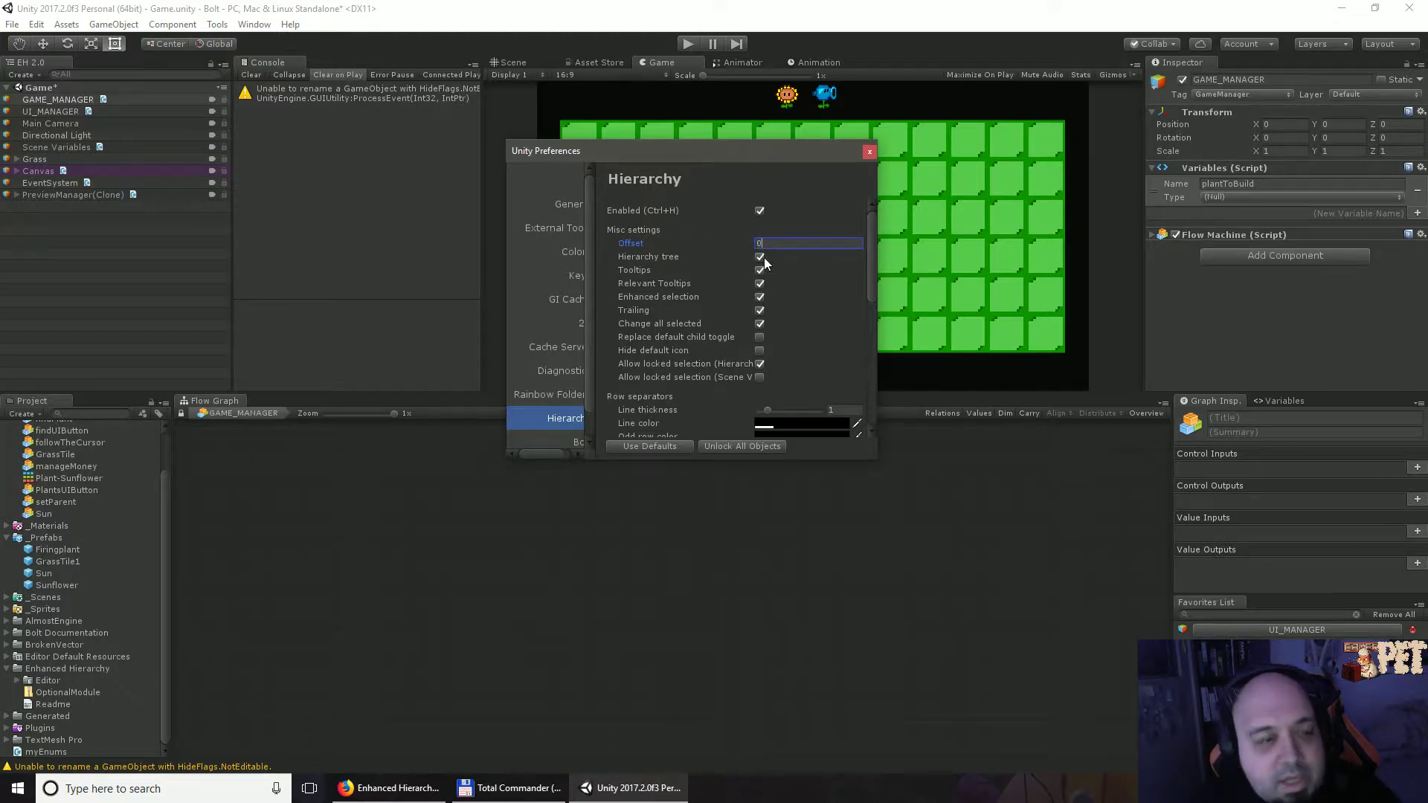
pyautogui.press('Tab')
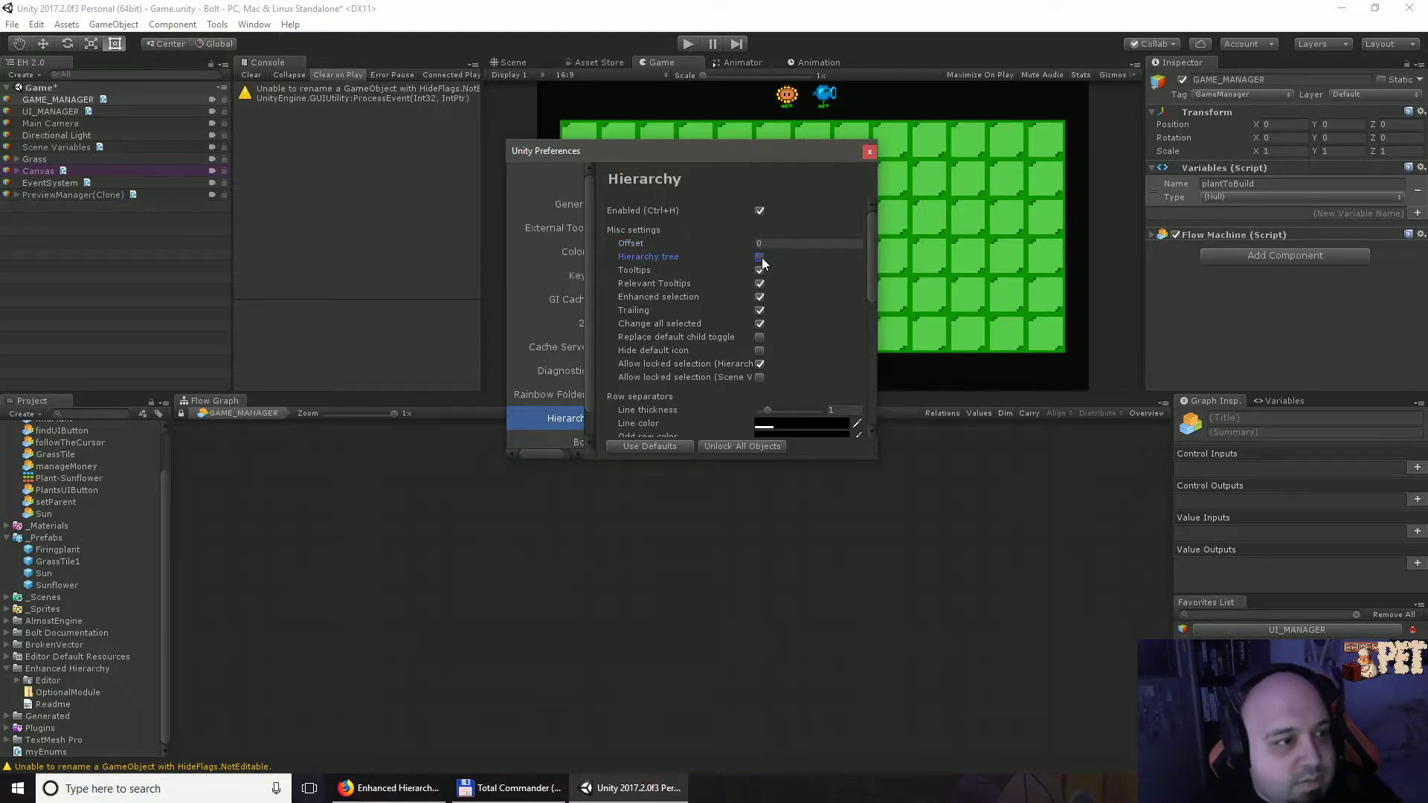
# Step: Expand Grass > Column02 and toggle Hierarchy tree lines off and back on
pyautogui.click(21, 161)
pyautogui.click(30, 181)
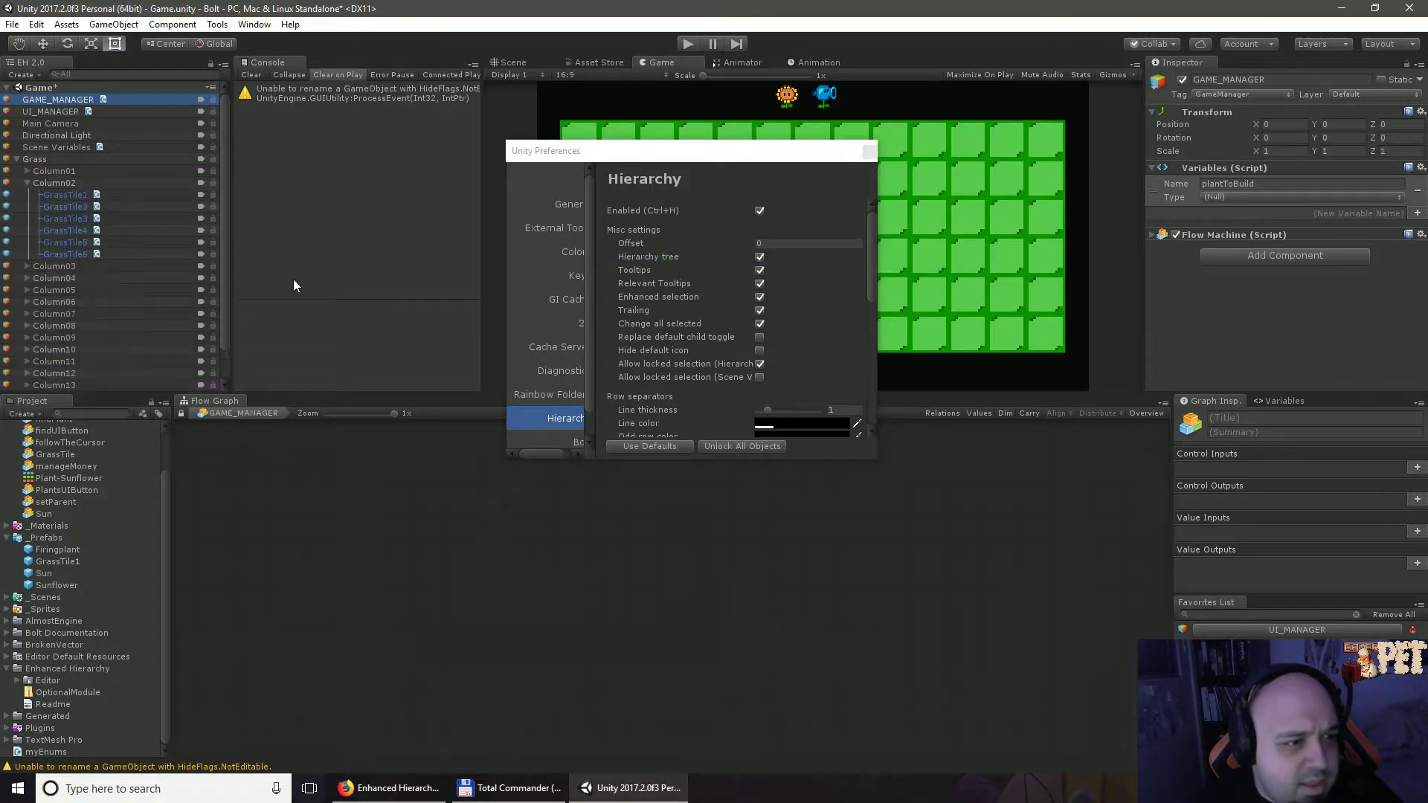
pyautogui.click(759, 257)
pyautogui.click(758, 256)
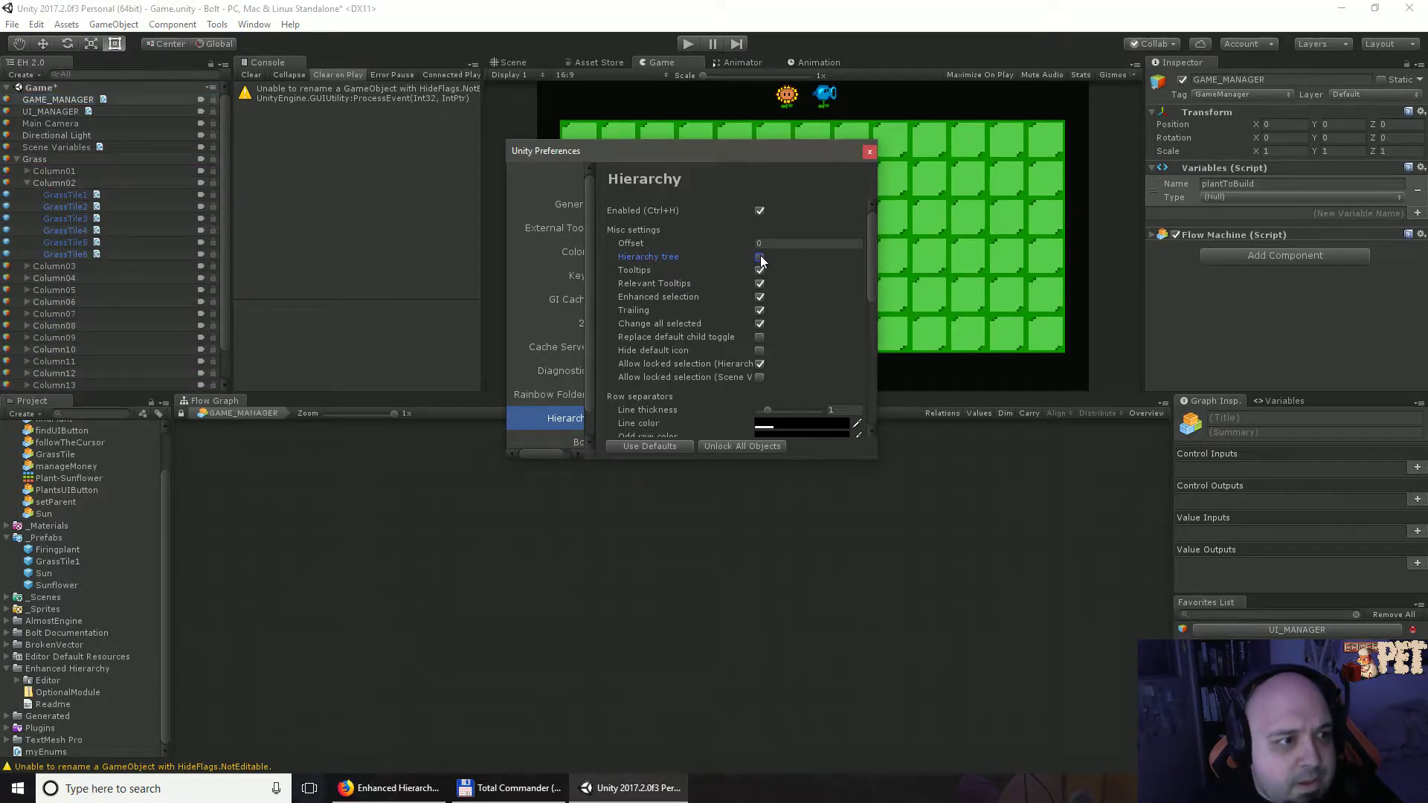
pyautogui.click(755, 256)
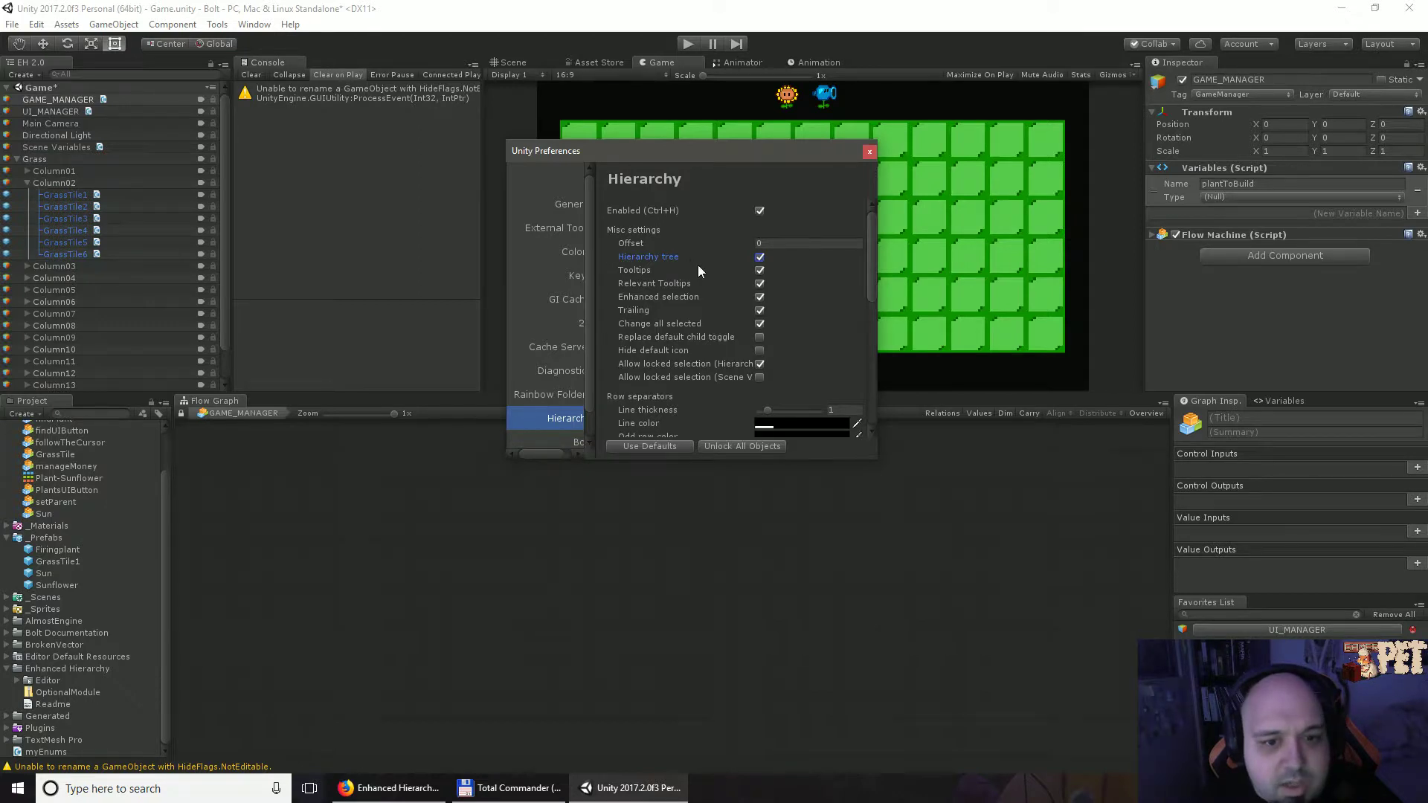
pyautogui.click(759, 257)
pyautogui.click(760, 257)
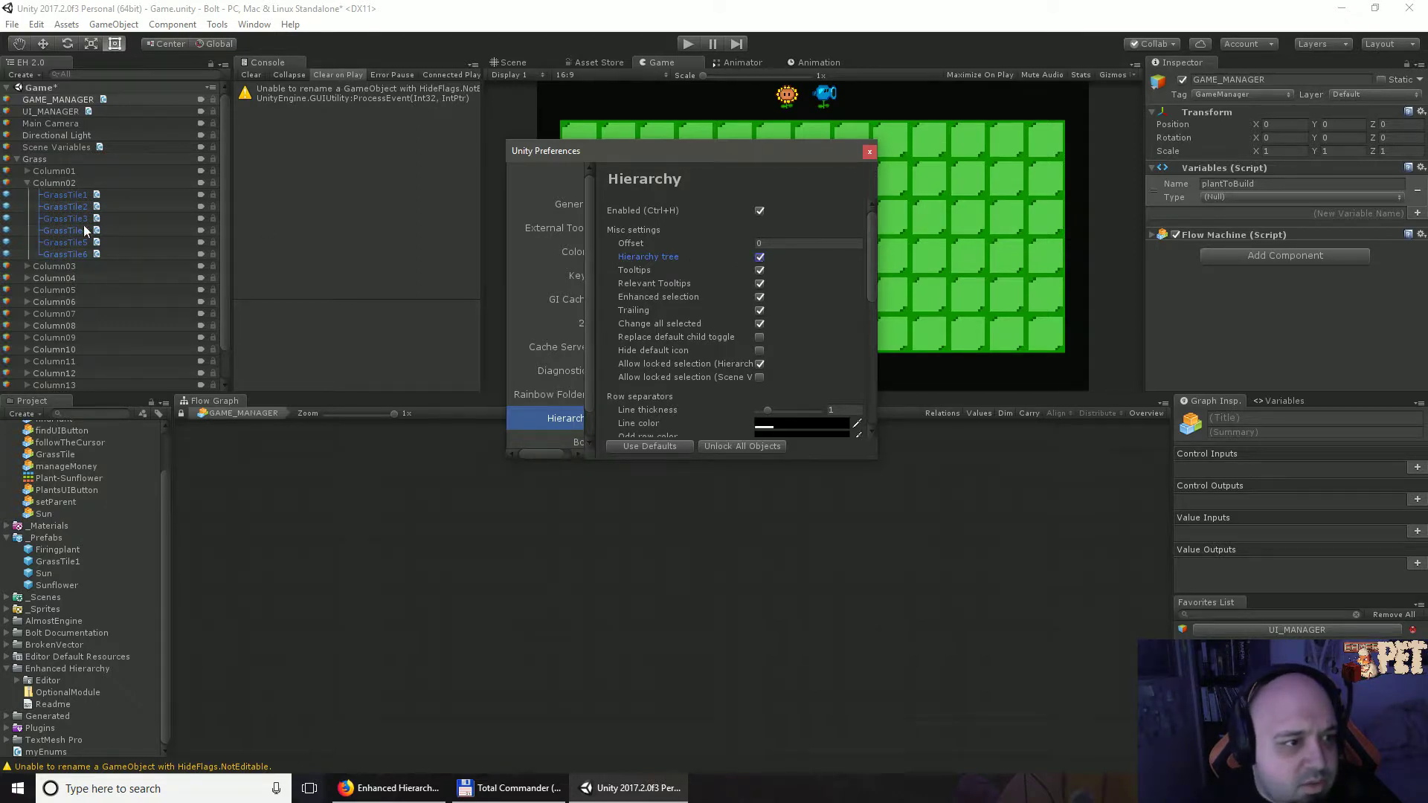
# Step: Select GrassTile2 and inspect its components and the hierarchy row info tooltips
pyautogui.click(42, 203)
pyautogui.moveTo(49, 212)
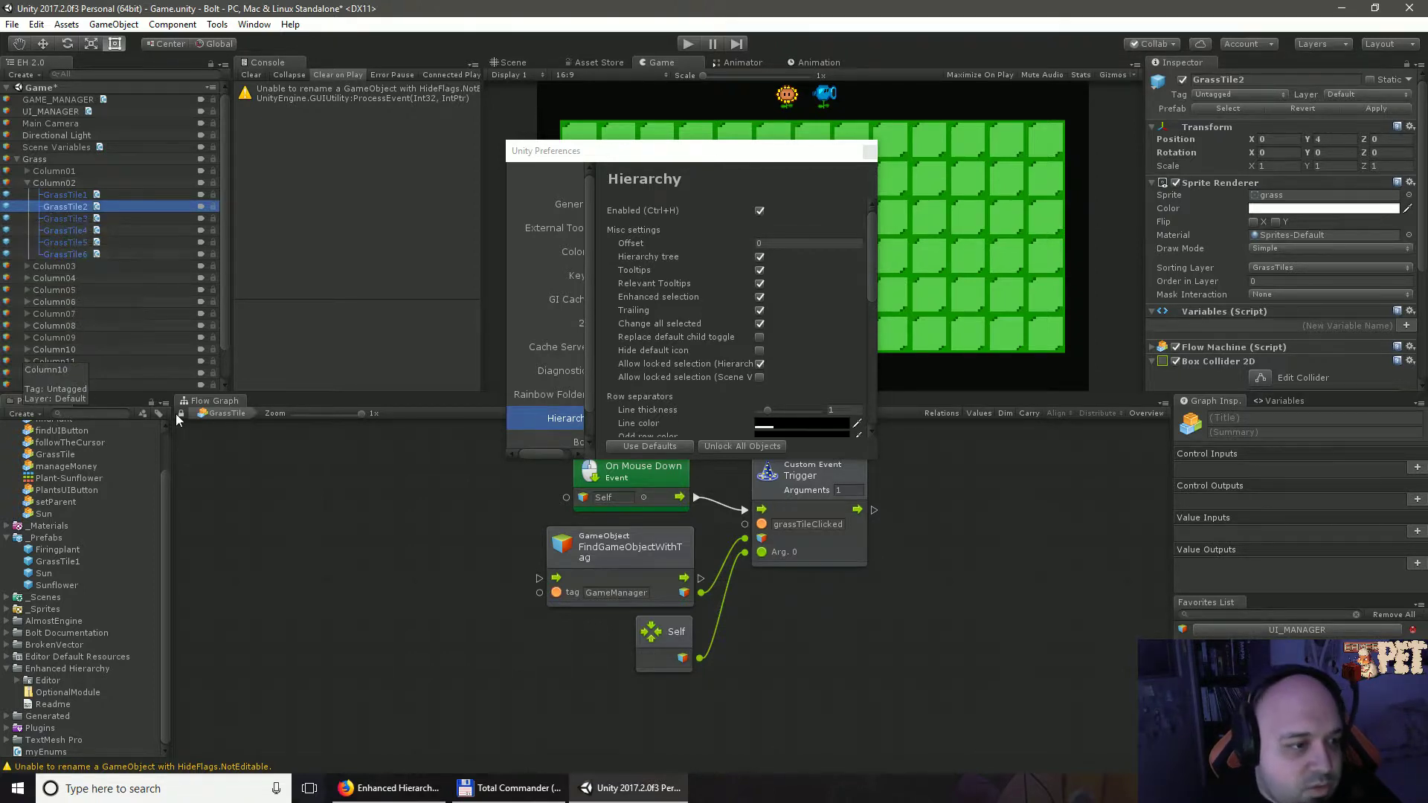
pyautogui.moveTo(55, 116)
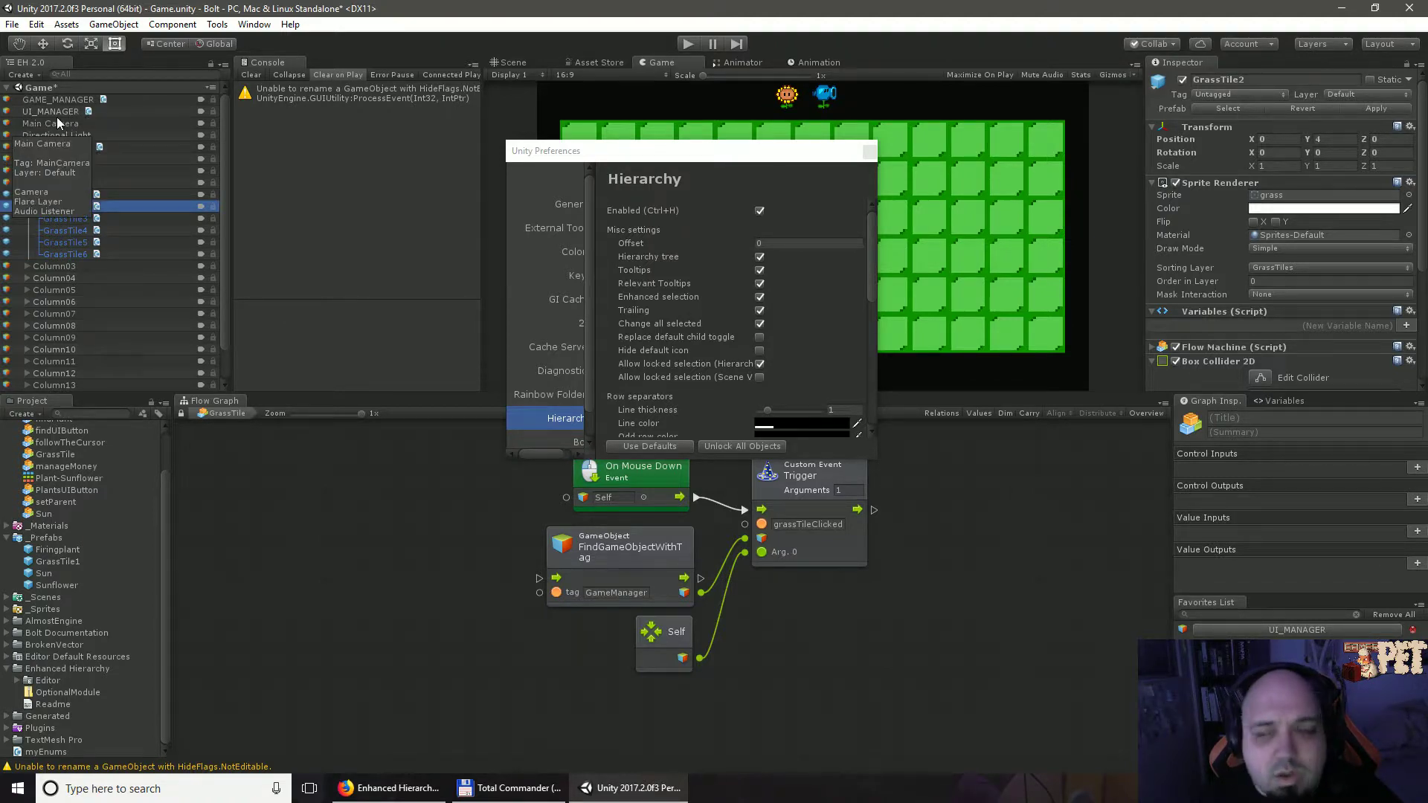
pyautogui.click(1377, 108)
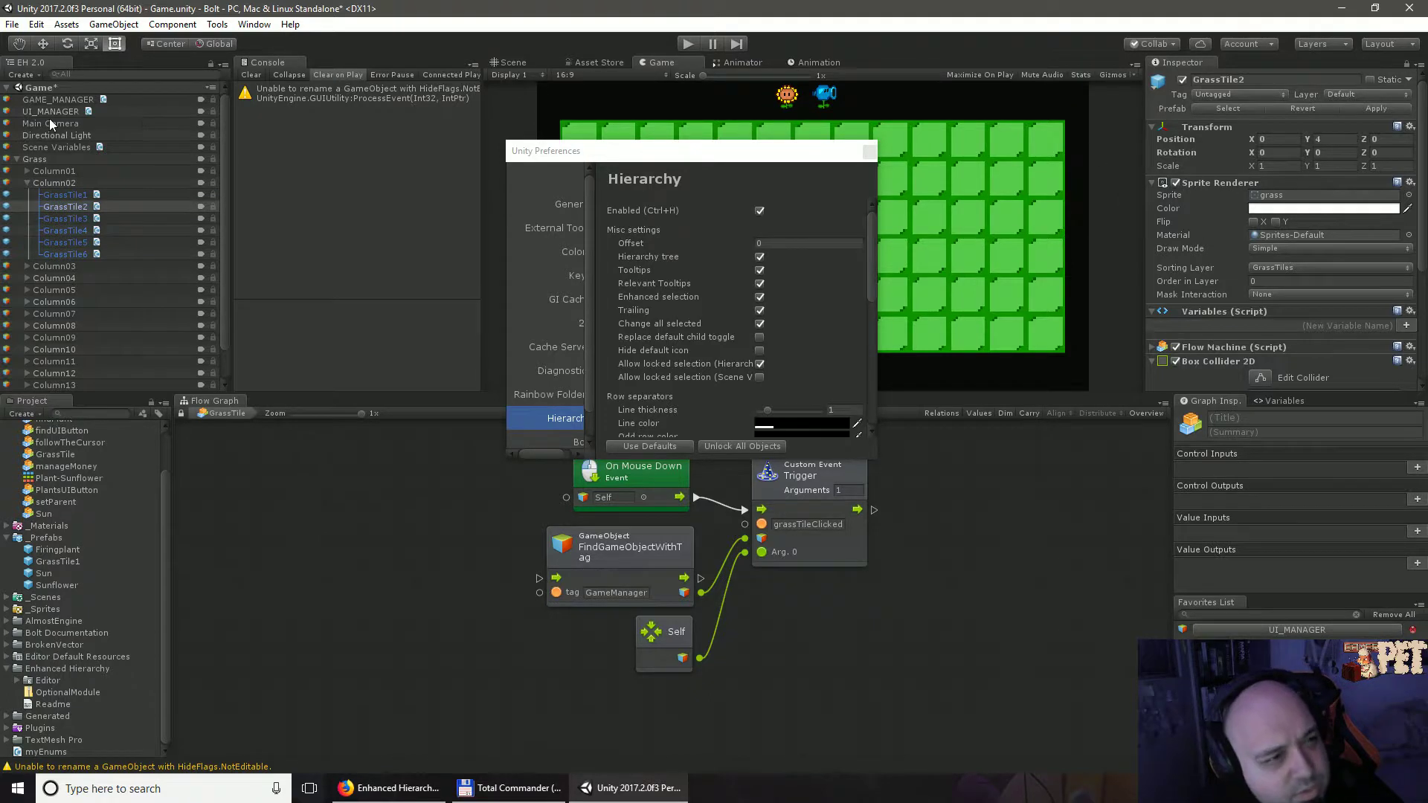
pyautogui.moveTo(49, 125)
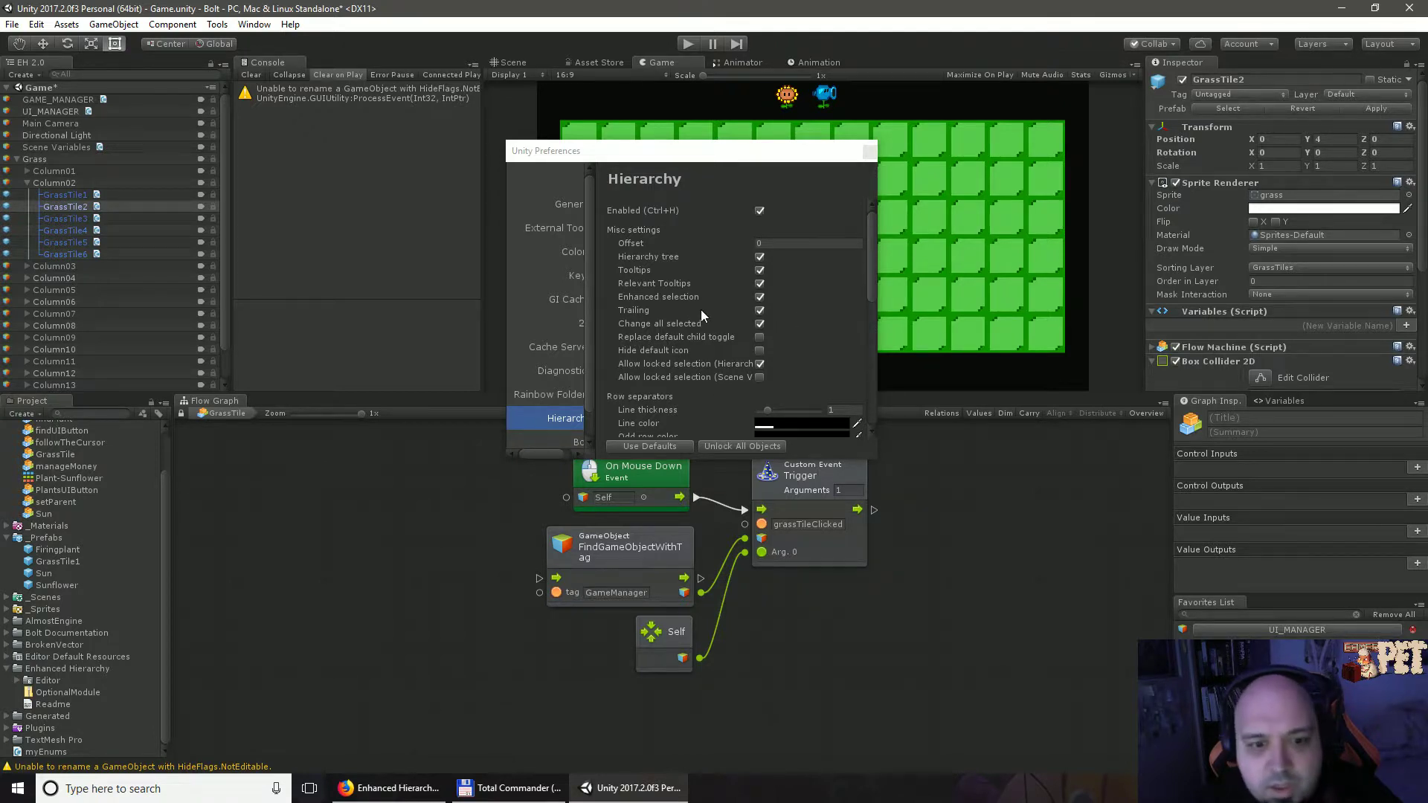
# Step: Toggle Enhanced selection off and back on, checking Directional Light's context menu meanwhile
pyautogui.click(757, 285)
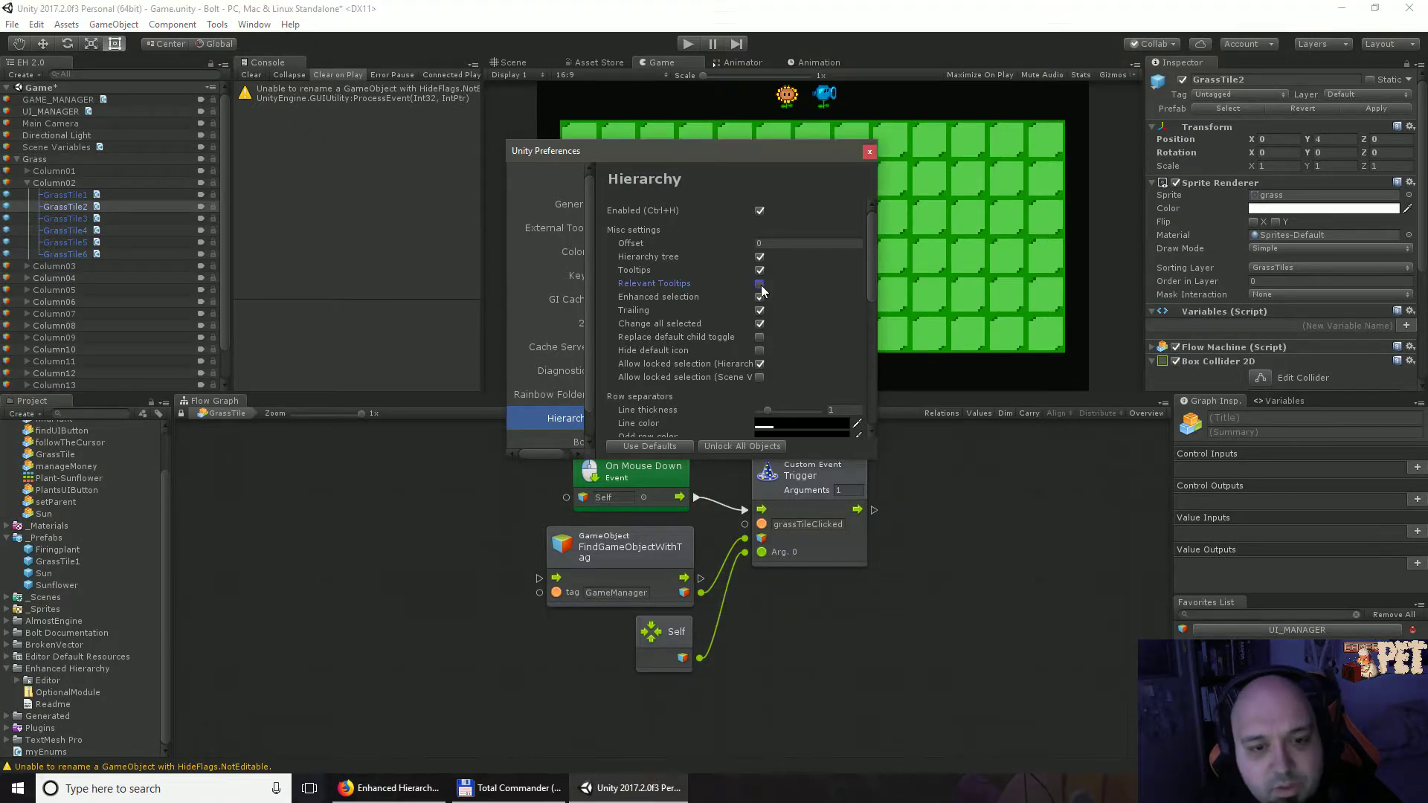
pyautogui.click(759, 297)
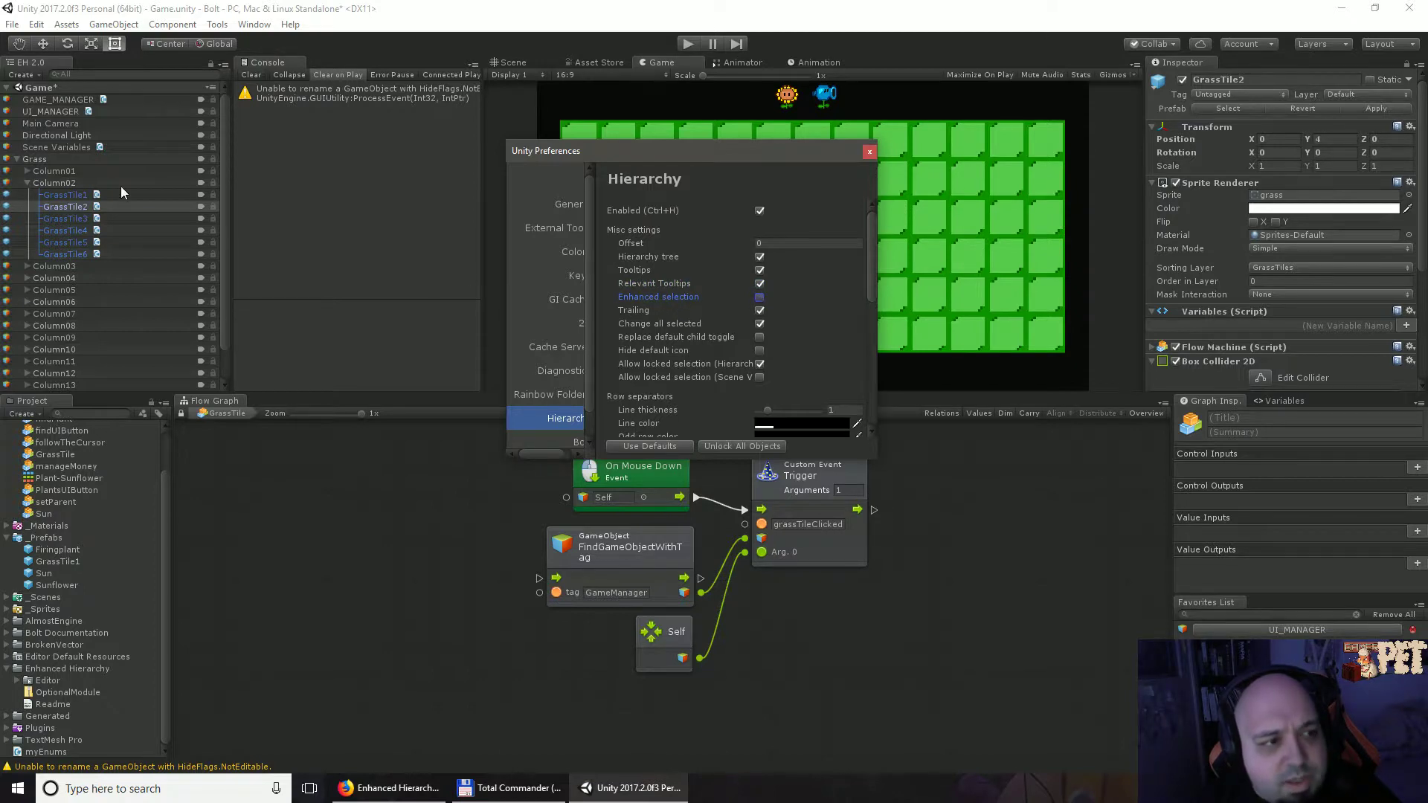
pyautogui.click(94, 136)
pyautogui.rightClick(87, 211)
pyautogui.click(753, 313)
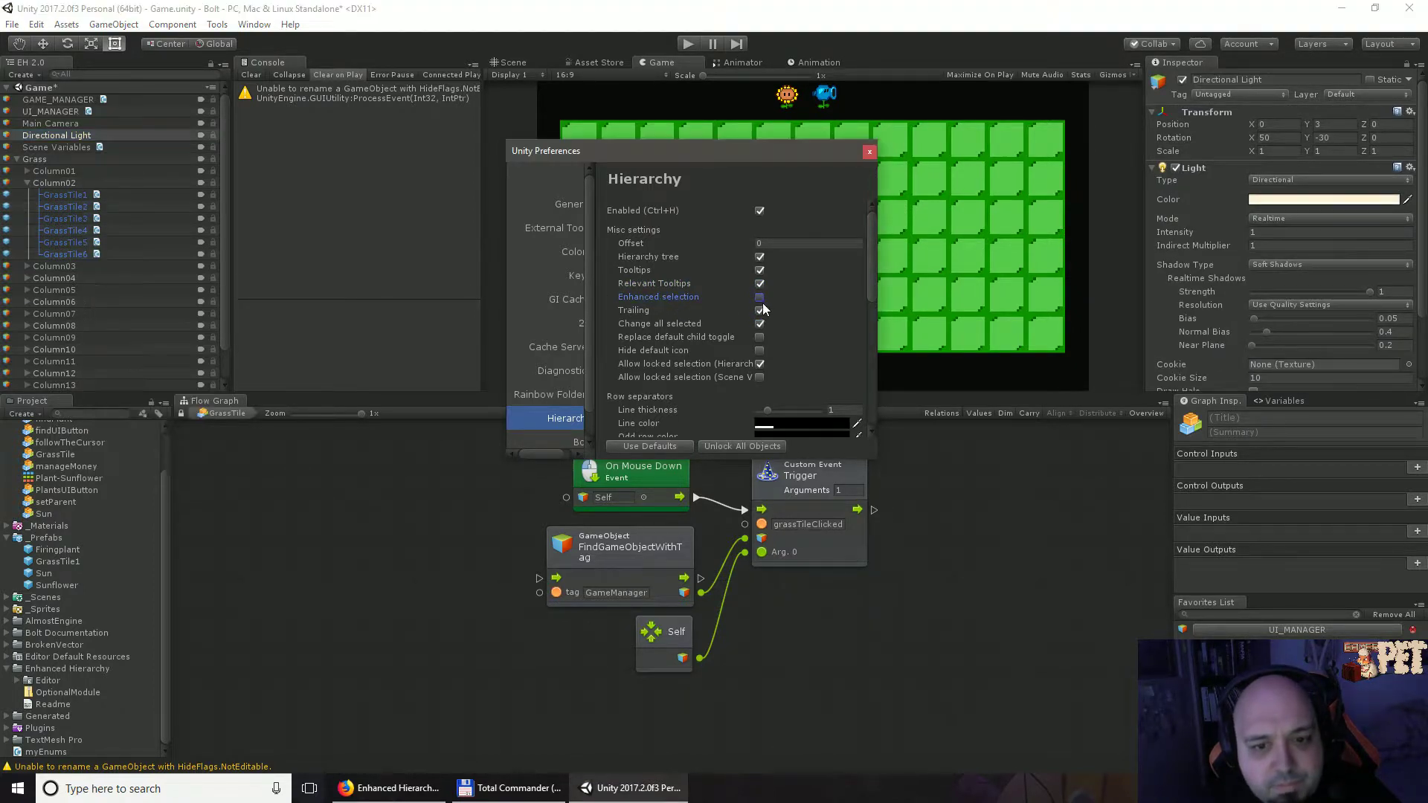
pyautogui.click(760, 297)
# Step: Toggle the Trailing option and switch Hide default icon on, then off again
pyautogui.click(760, 312)
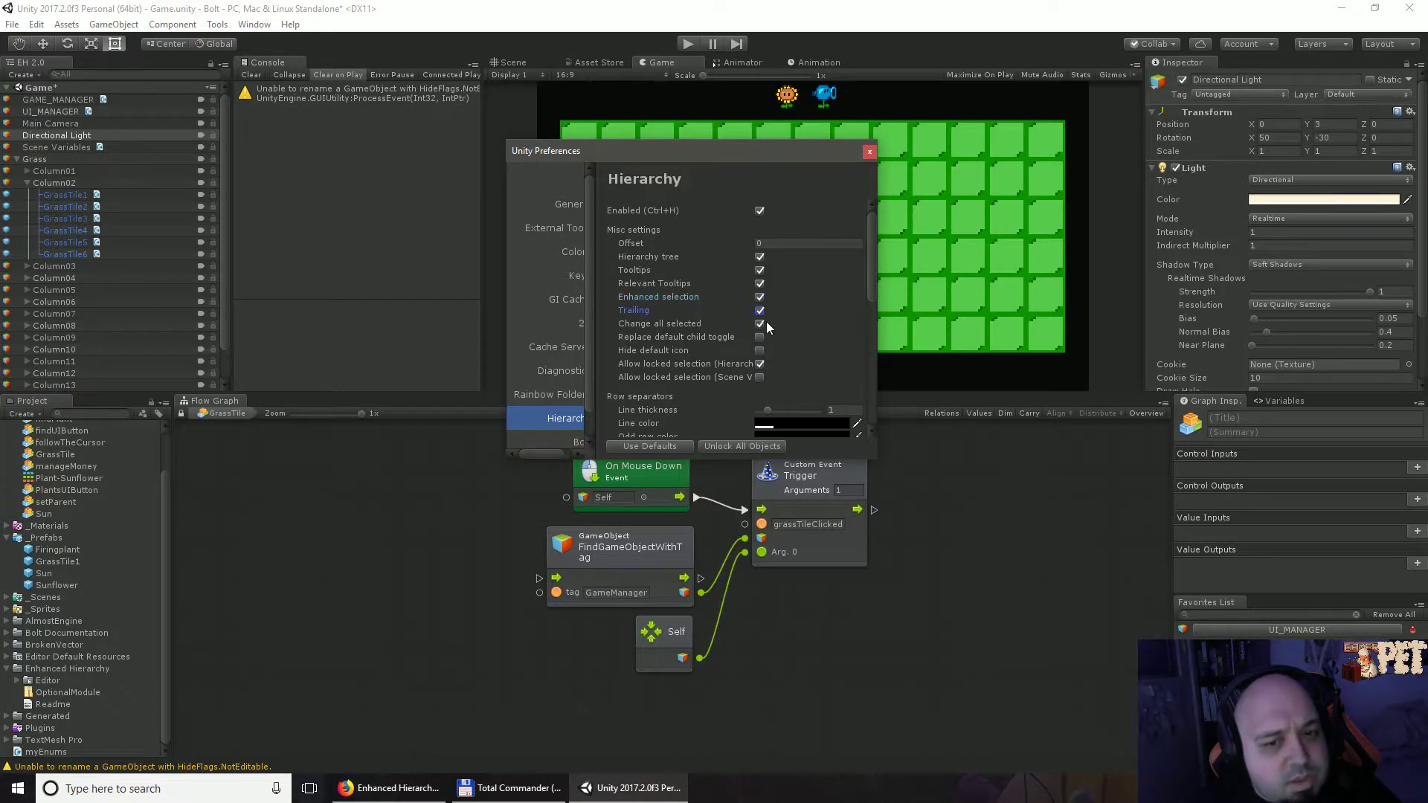
pyautogui.click(760, 351)
pyautogui.click(760, 354)
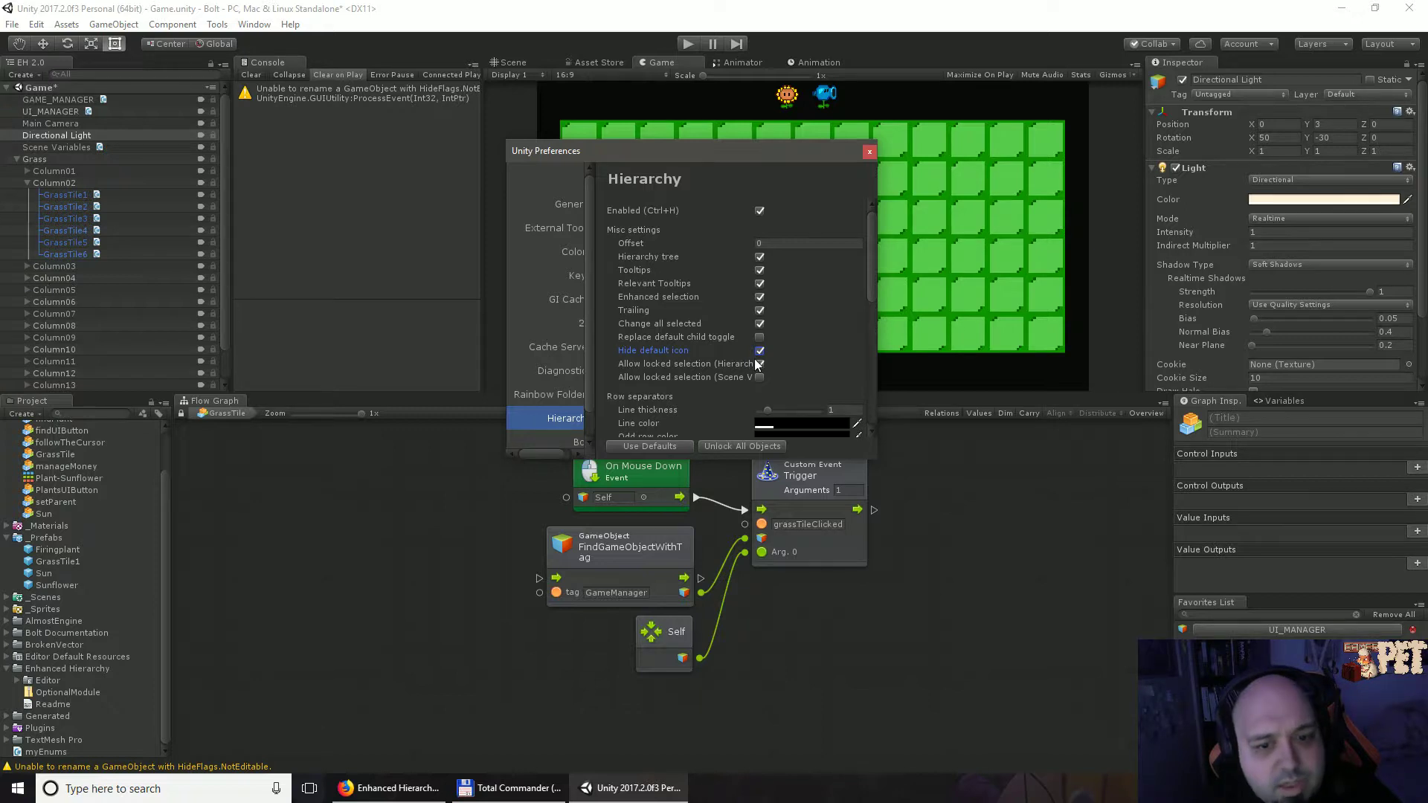
pyautogui.click(760, 353)
pyautogui.scroll(-3, 730, 360)
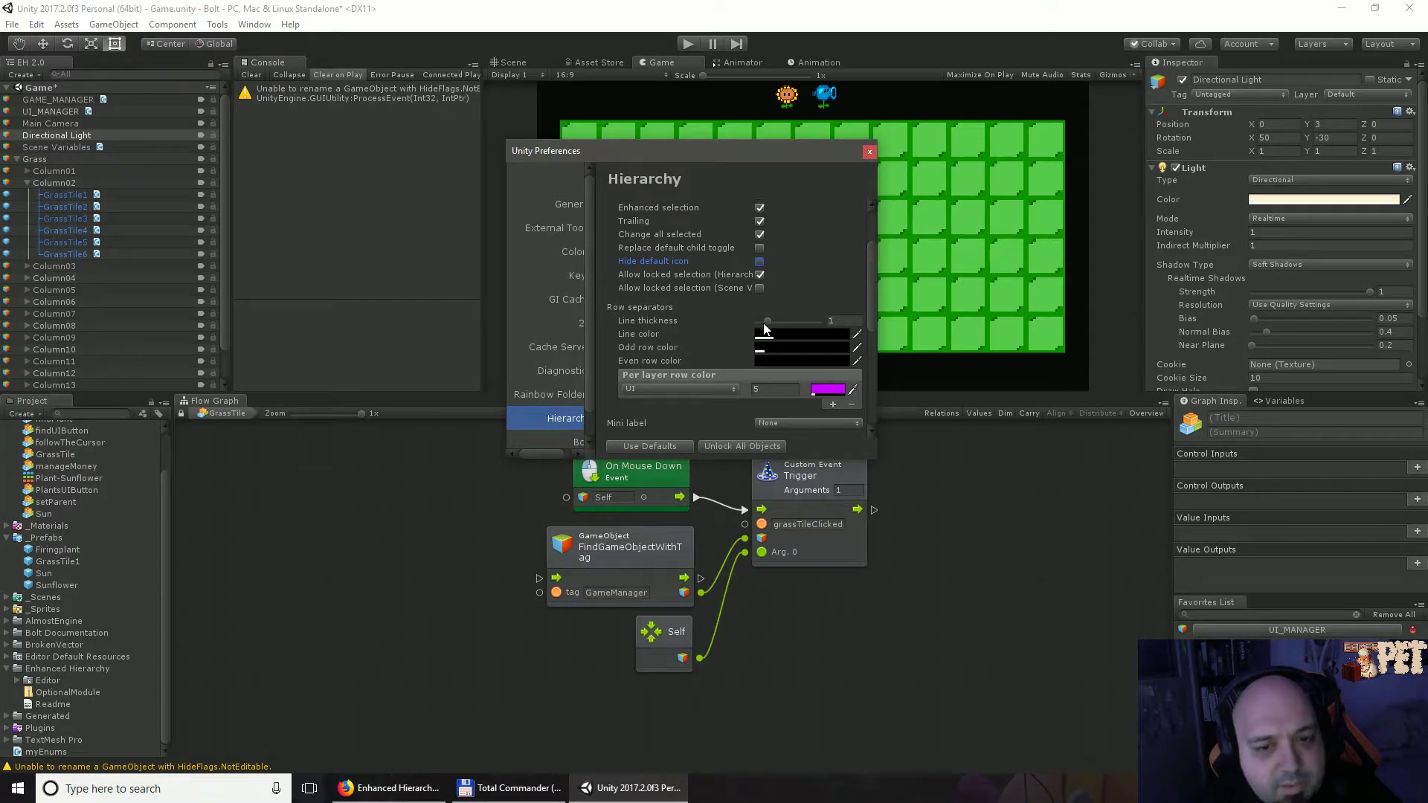
# Step: Set the row separator Line thickness to 1
pyautogui.moveTo(765, 325)
pyautogui.mouseDown()
pyautogui.moveTo(836, 335)
pyautogui.moveTo(752, 334)
pyautogui.mouseUp()
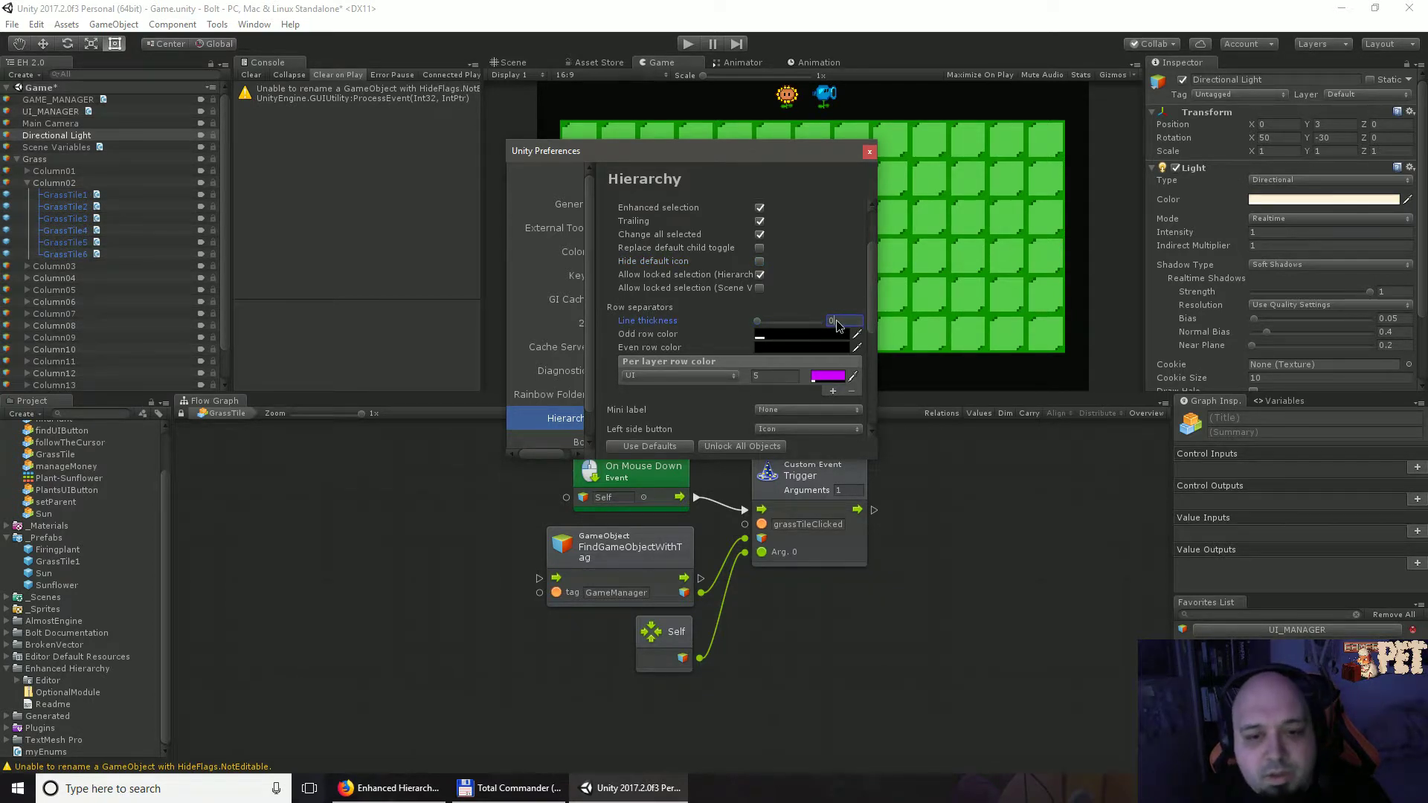
pyautogui.write('1')
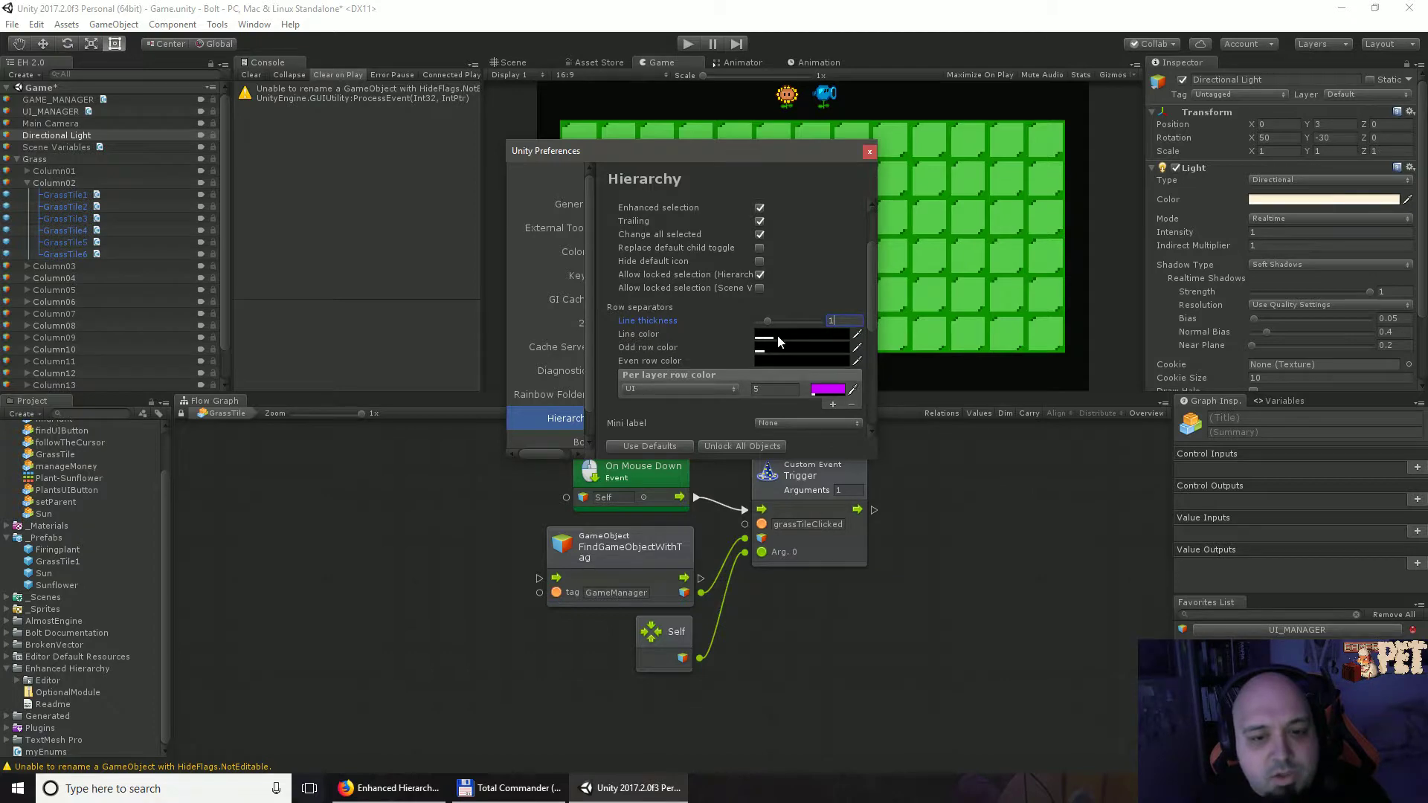
pyautogui.click(779, 336)
pyautogui.moveTo(89, 12); pyautogui.dragTo(377, 177)
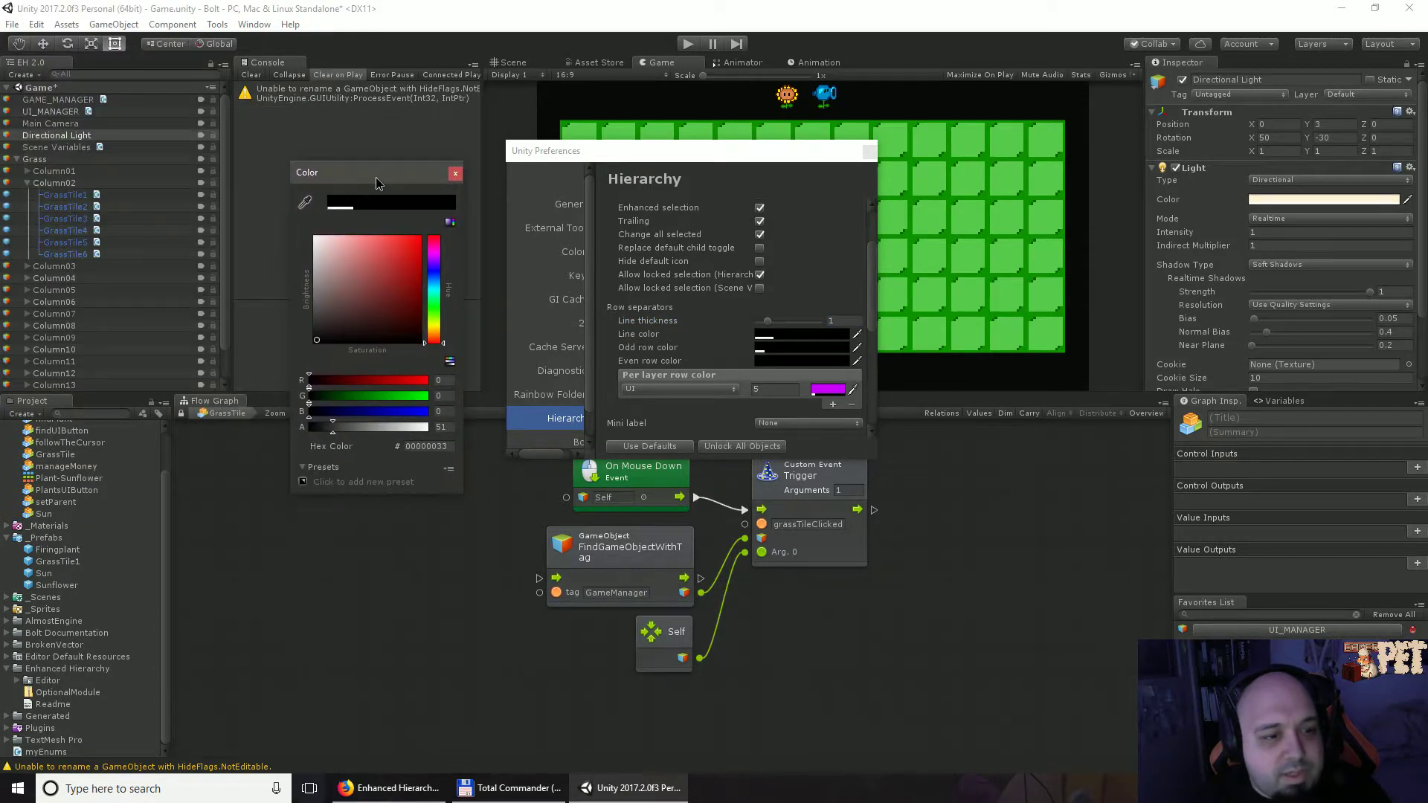
# Step: Give the separator Line color hex 00000033 after trying red and white
pyautogui.click(437, 446)
pyautogui.moveTo(397, 251)
pyautogui.mouseDown()
pyautogui.moveTo(422, 243)
pyautogui.moveTo(331, 226)
pyautogui.moveTo(359, 253)
pyautogui.moveTo(307, 223)
pyautogui.moveTo(401, 225)
pyautogui.moveTo(447, 247)
pyautogui.moveTo(317, 331)
pyautogui.mouseUp()
pyautogui.click(439, 257)
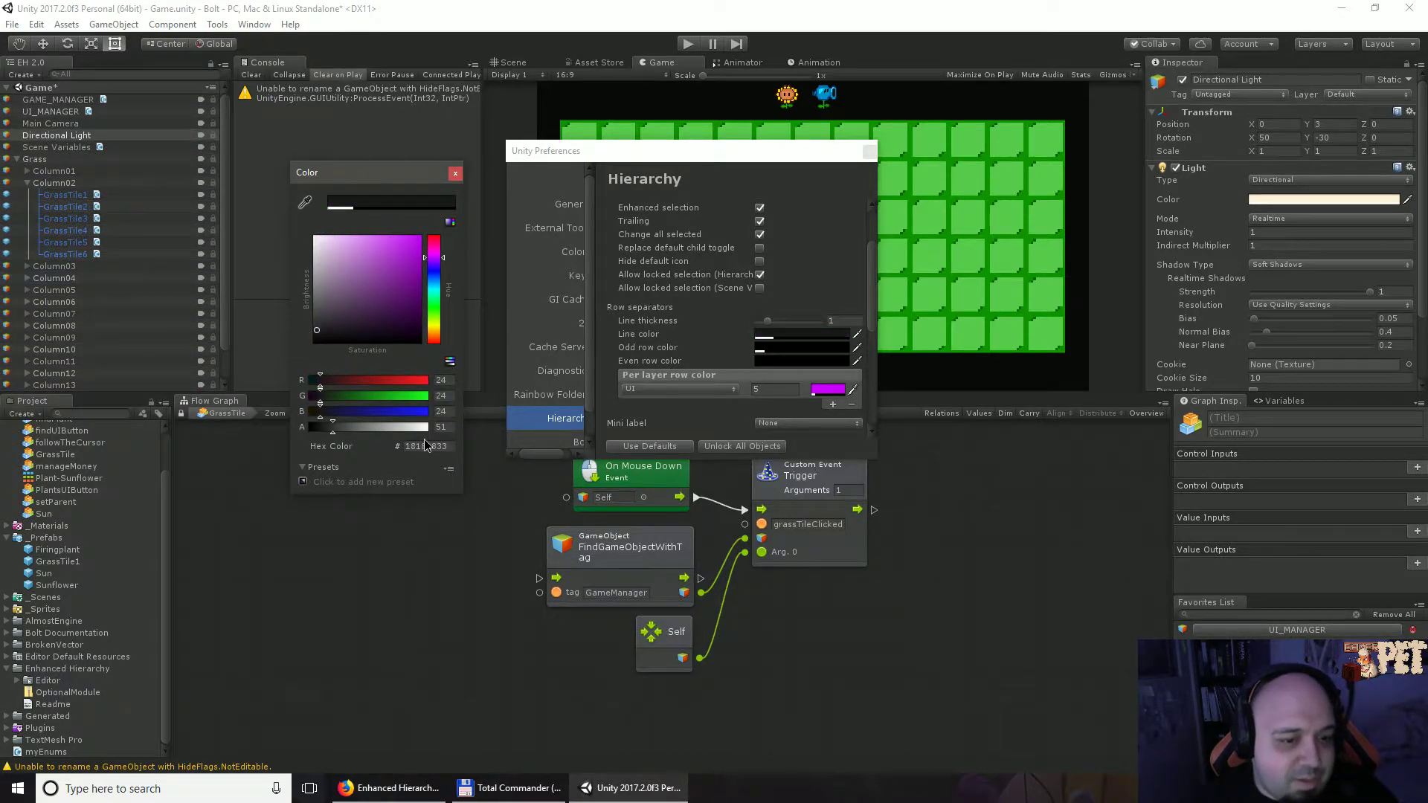
pyautogui.click(426, 446)
pyautogui.write('00000033')
pyautogui.click(455, 175)
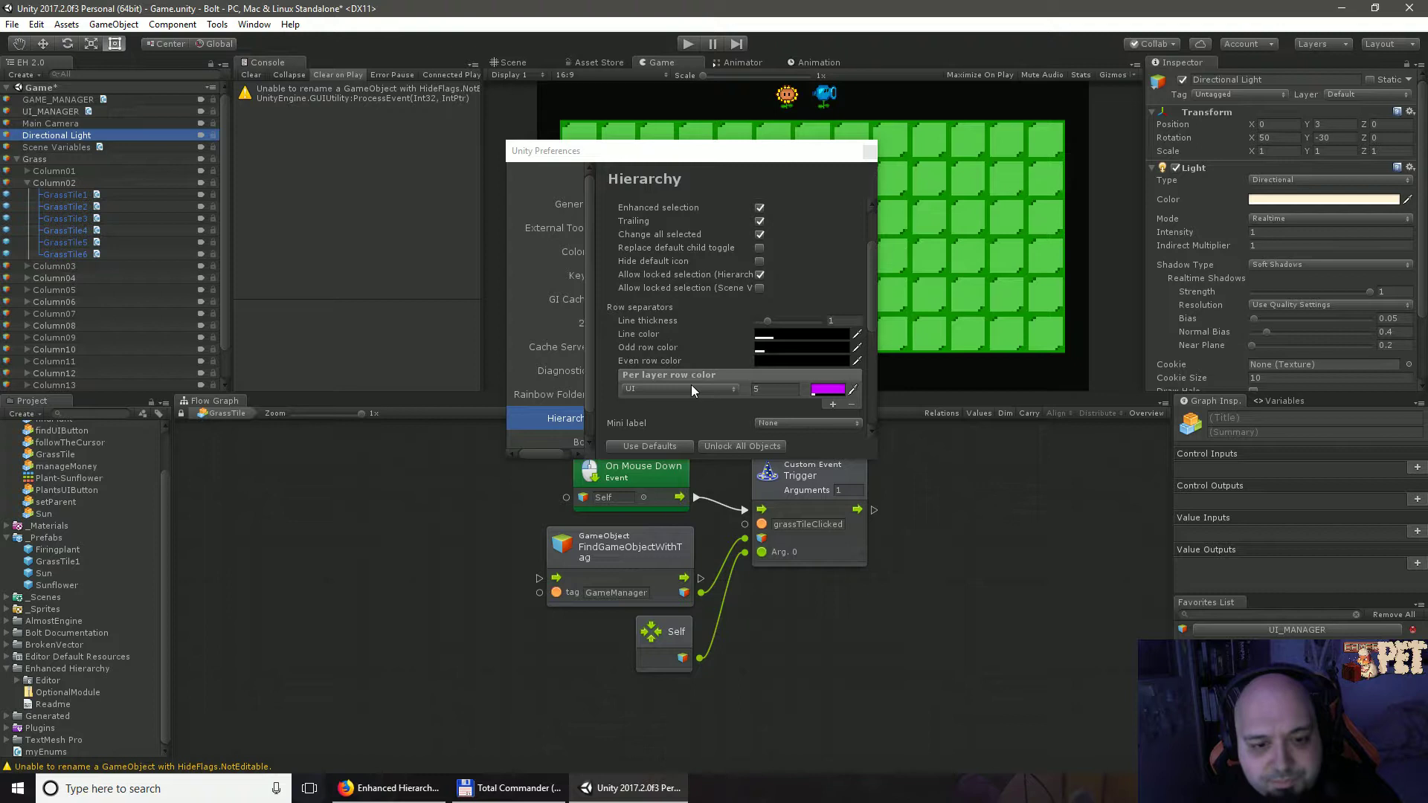
# Step: Collapse Grass, expand Canvas, and put GAME_MANAGER on the Water layer
pyautogui.click(16, 159)
pyautogui.click(18, 170)
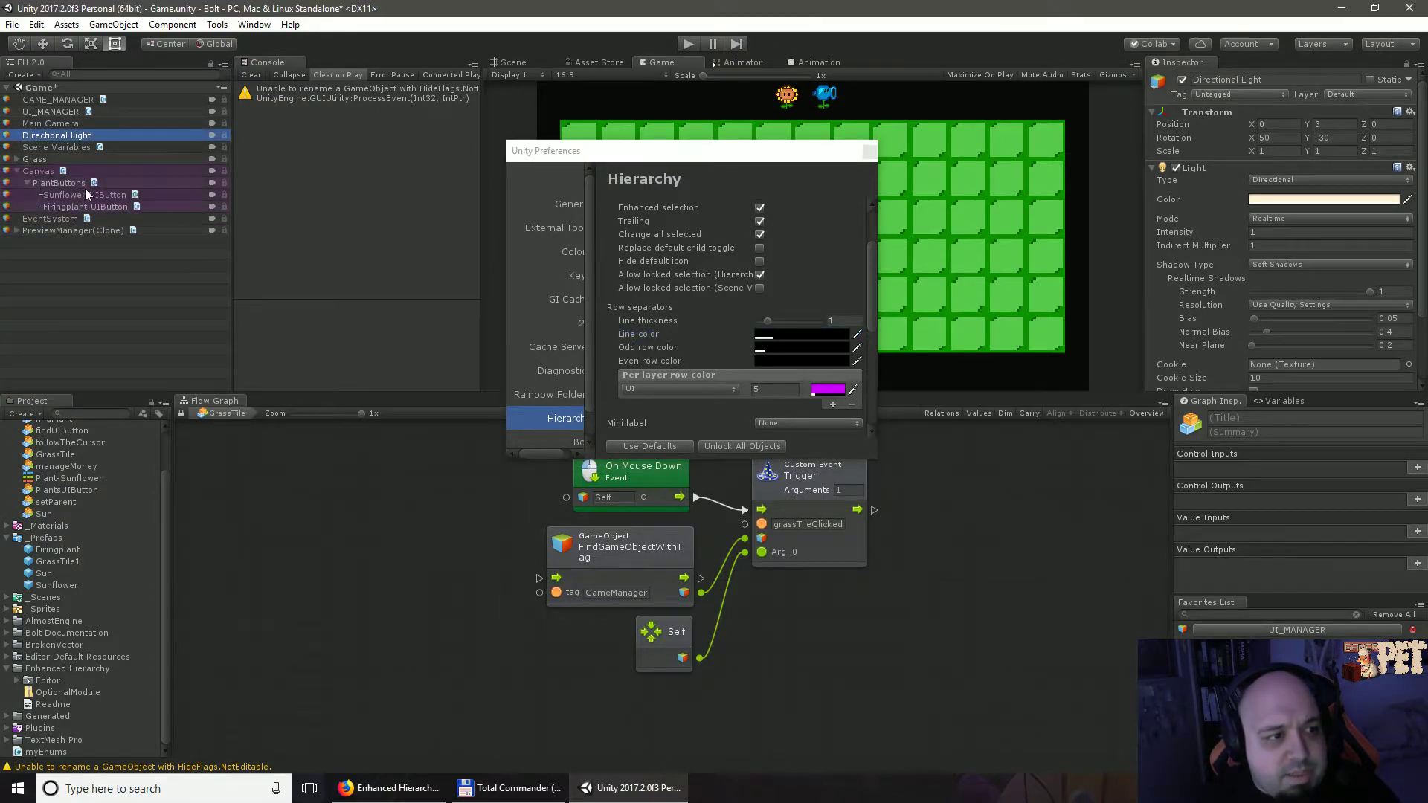
pyautogui.click(136, 172)
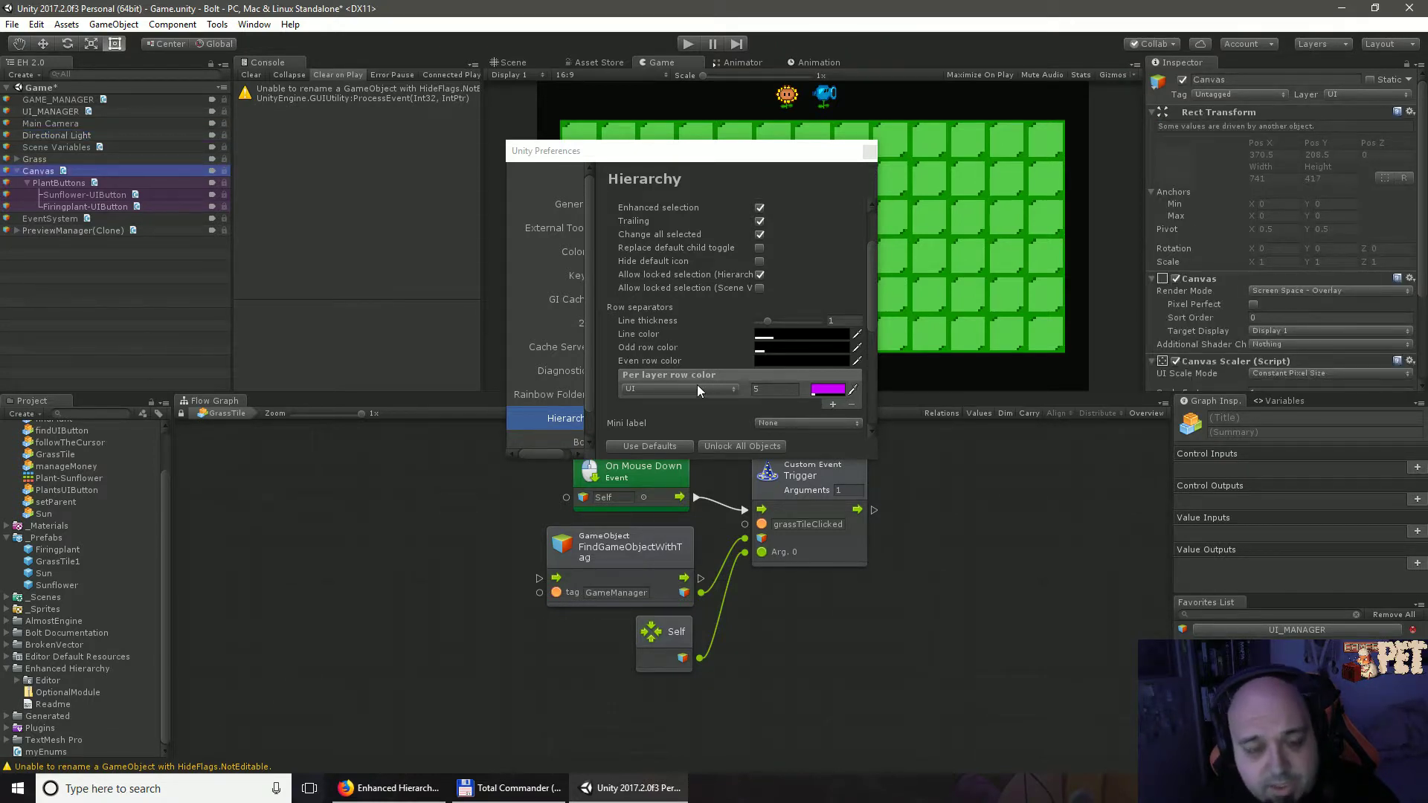
pyautogui.click(110, 97)
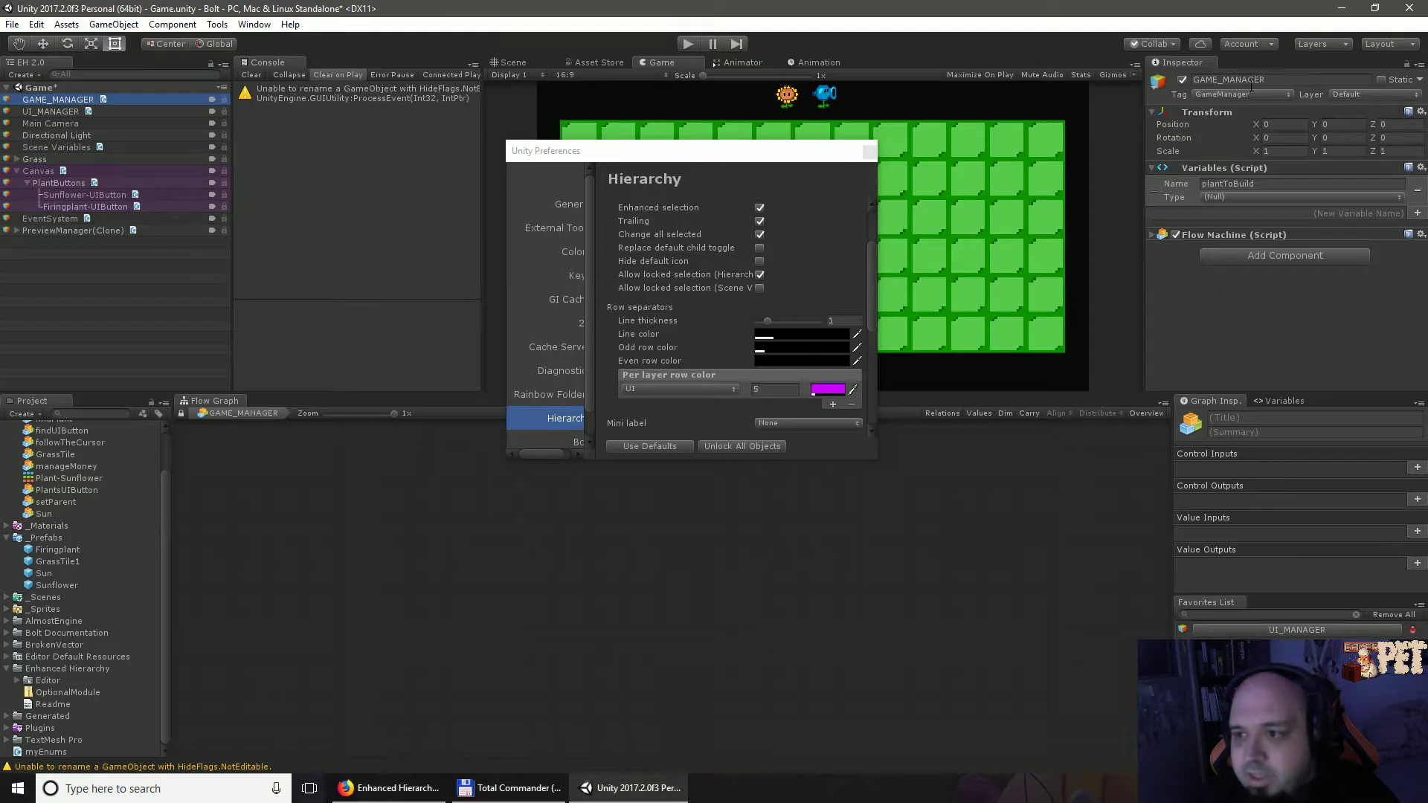
pyautogui.click(1341, 95)
pyautogui.click(1337, 159)
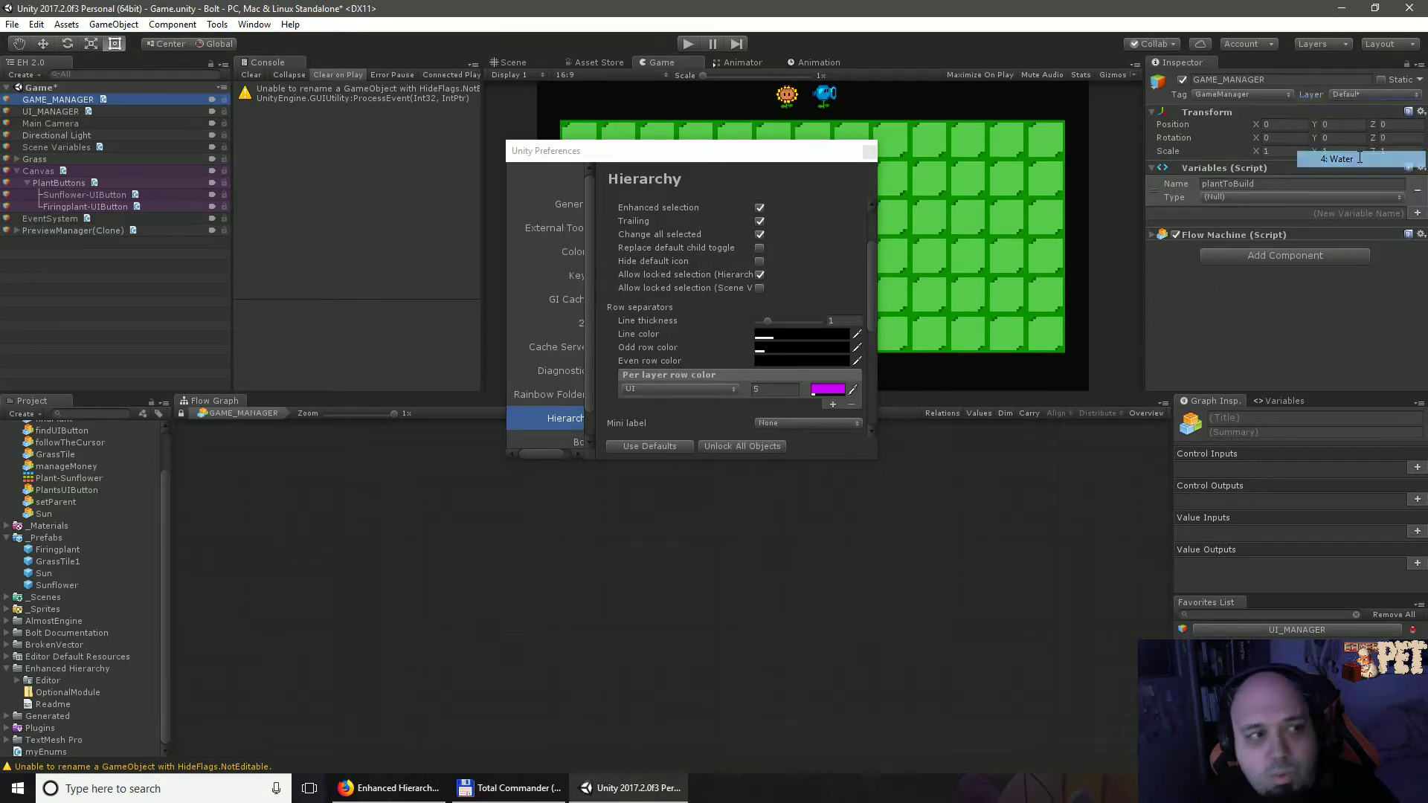
# Step: Add a Per layer row color entry for Water in red with alpha 74
pyautogui.click(116, 148)
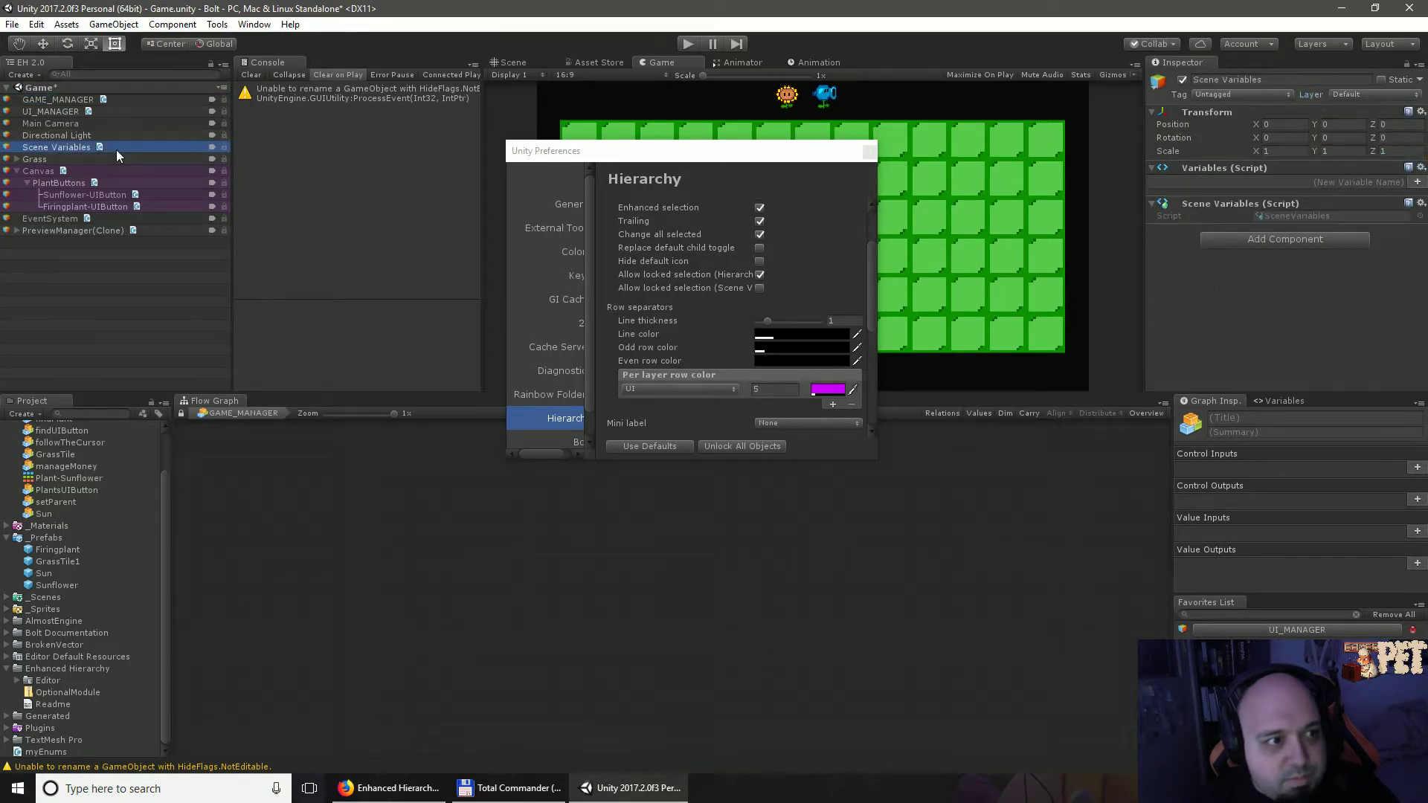
pyautogui.click(837, 412)
pyautogui.click(832, 406)
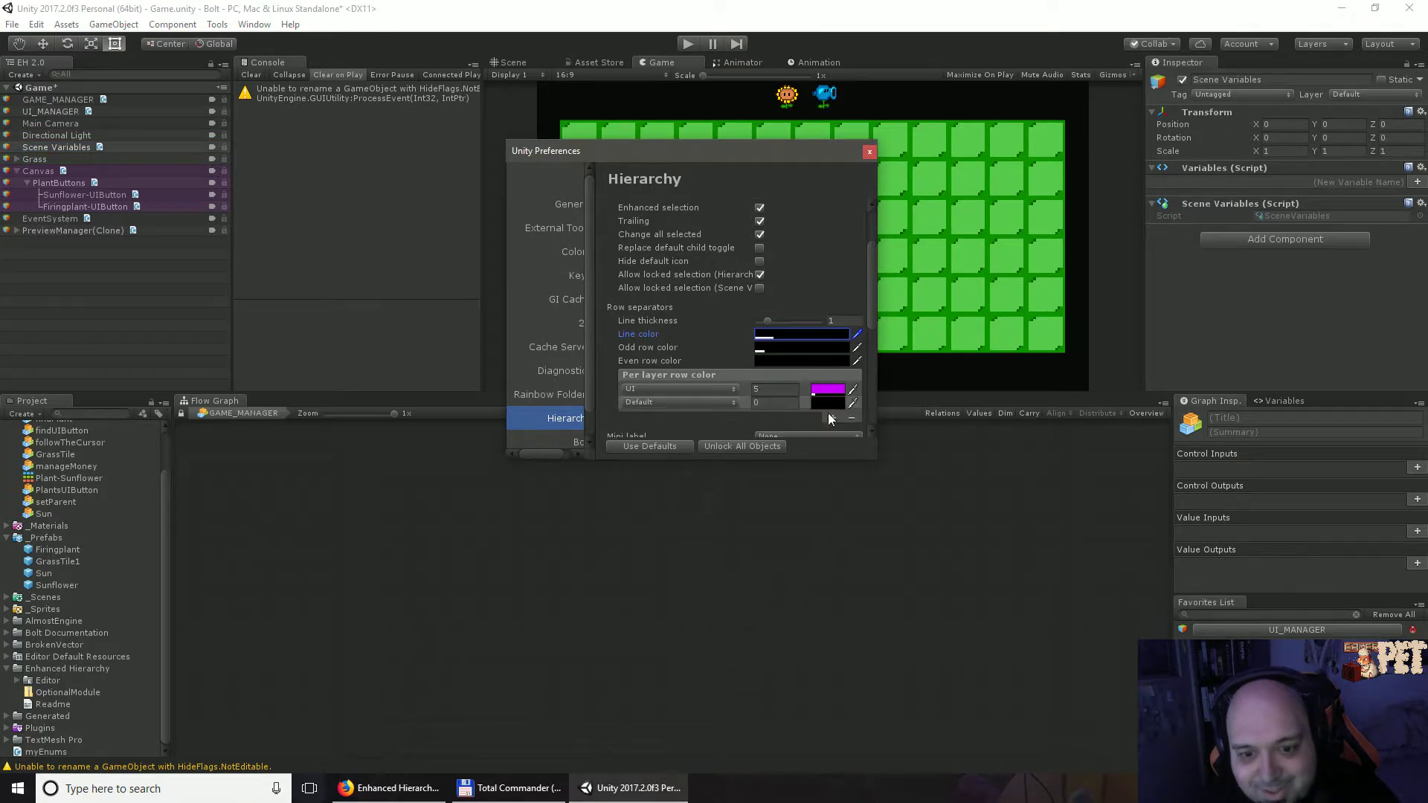
pyautogui.click(695, 406)
pyautogui.click(685, 472)
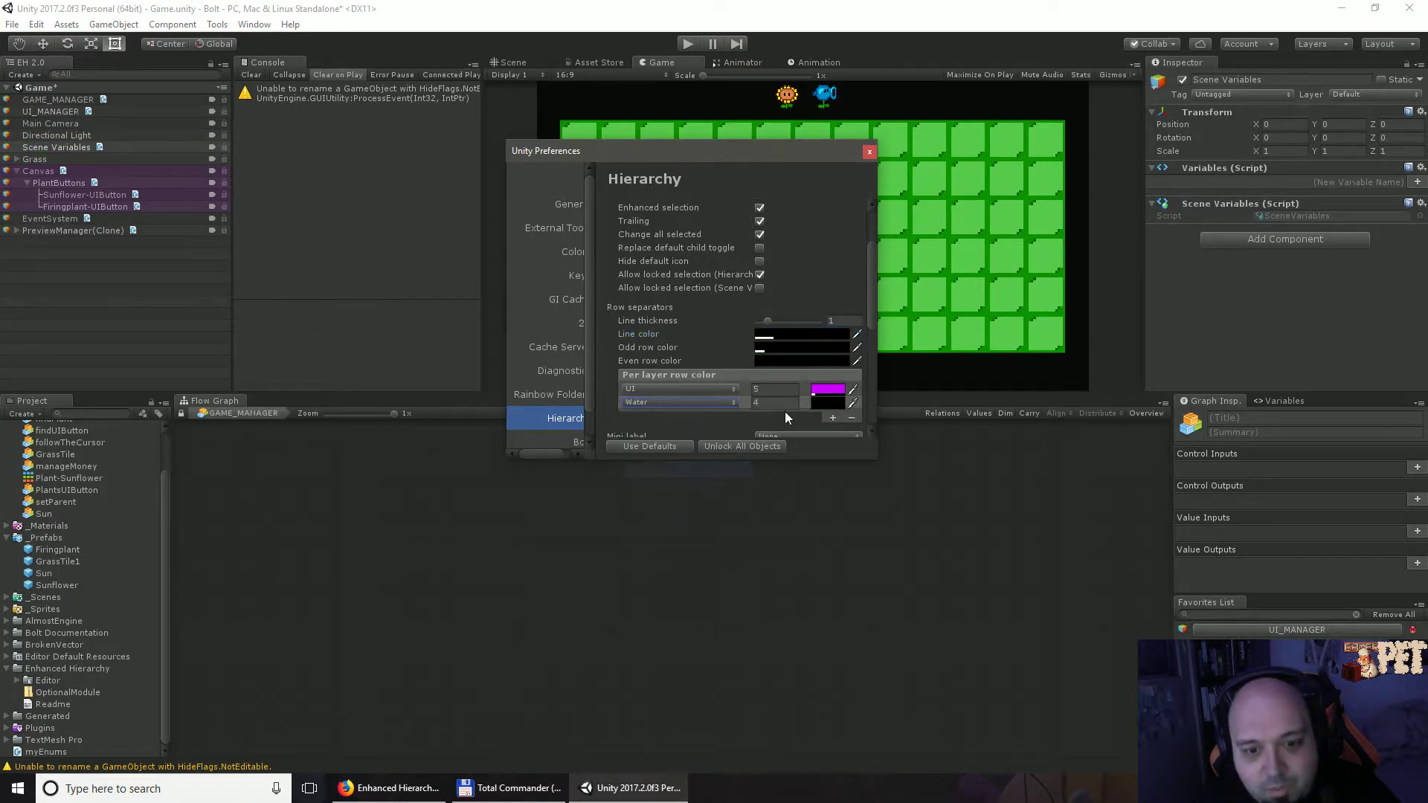
pyautogui.click(822, 403)
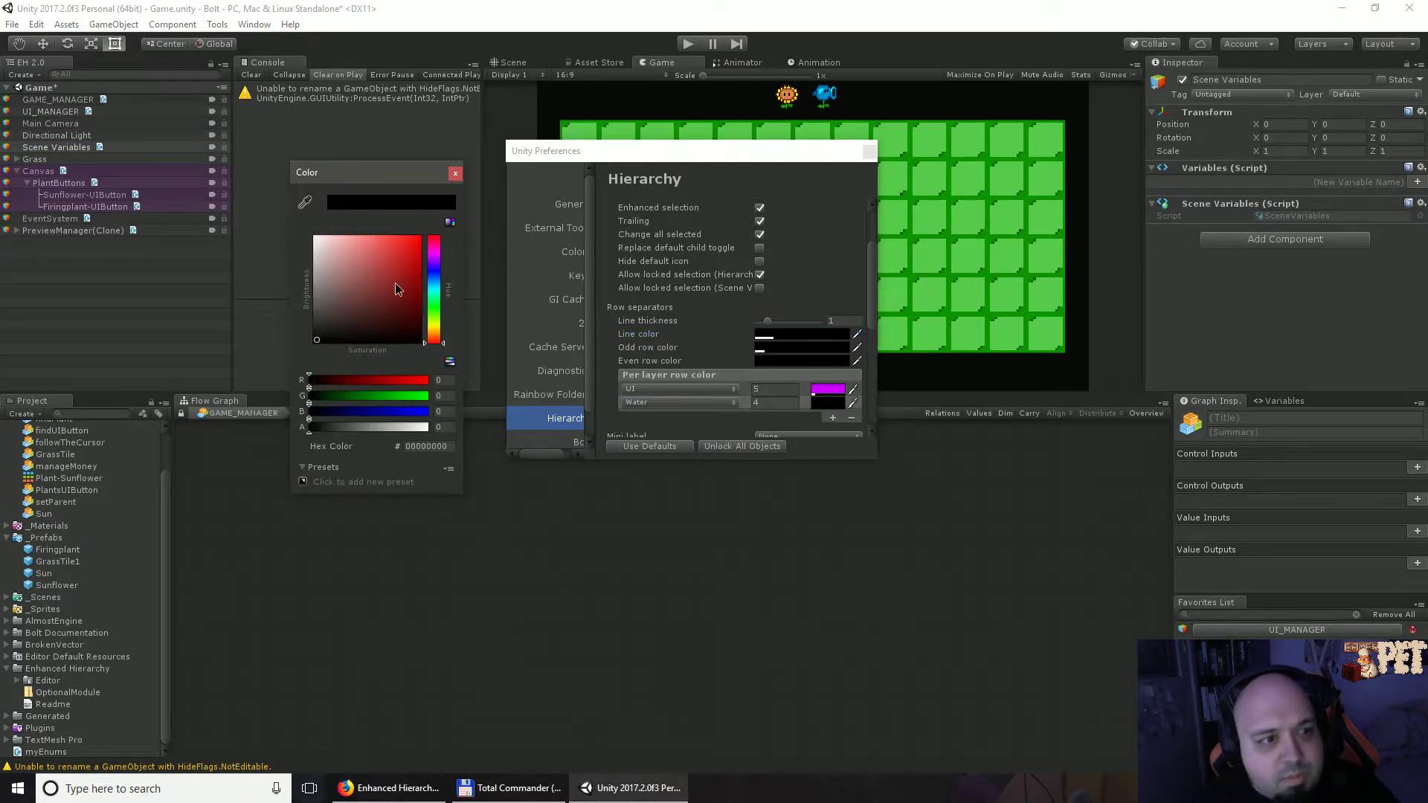
pyautogui.moveTo(395, 283); pyautogui.dragTo(440, 232)
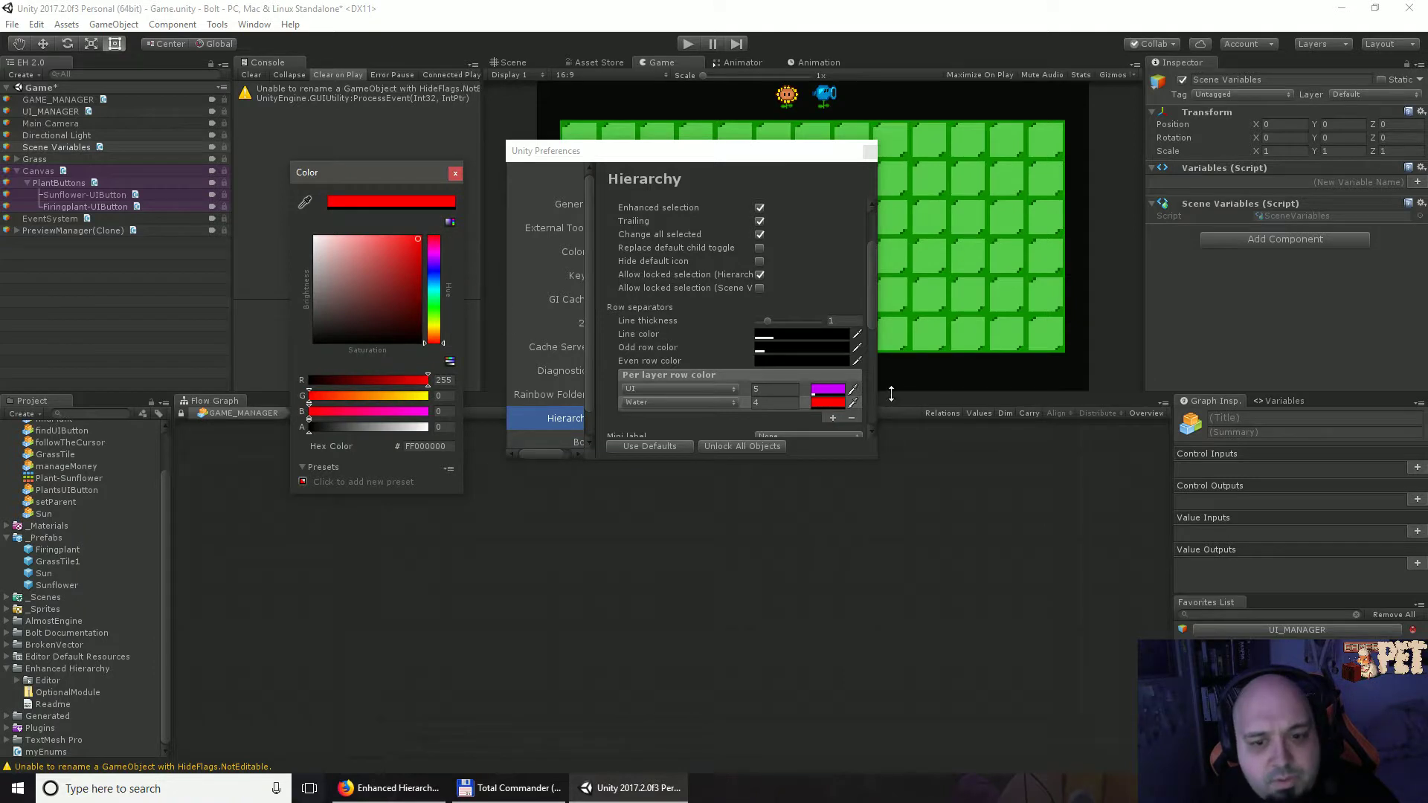
pyautogui.moveTo(327, 434); pyautogui.dragTo(360, 428)
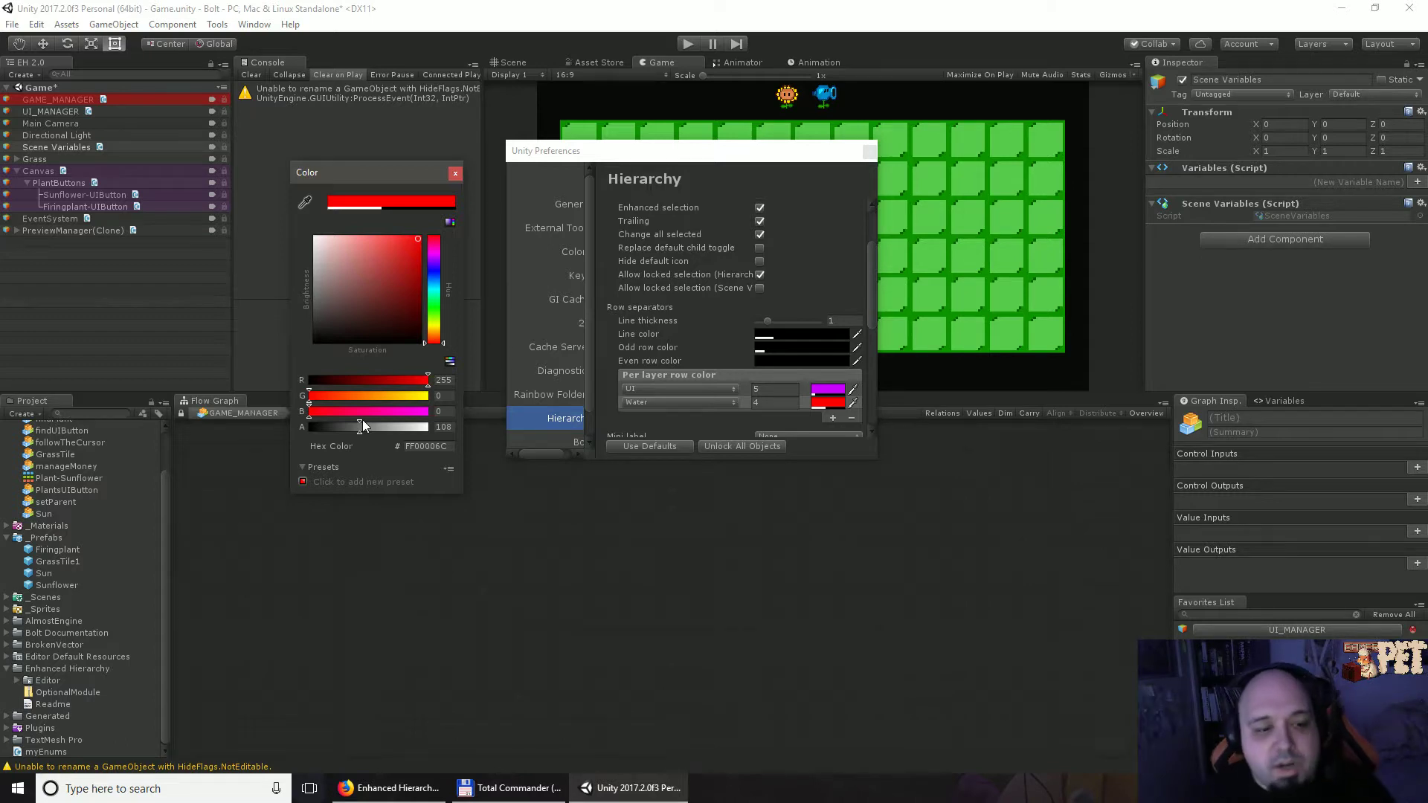
pyautogui.click(461, 174)
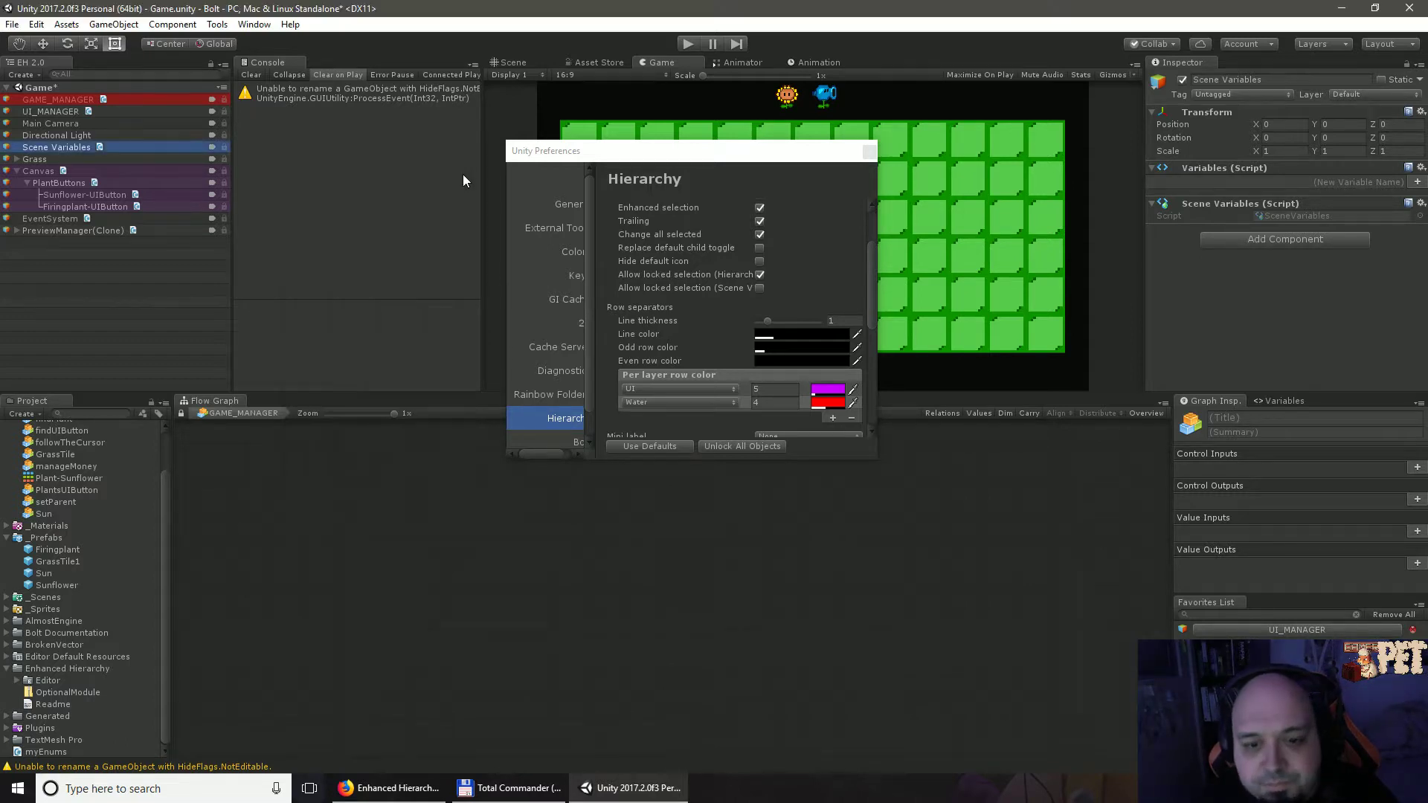
# Step: Remove the Water row colour entry and return GAME_MANAGER to the Default layer
pyautogui.click(748, 403)
pyautogui.click(850, 417)
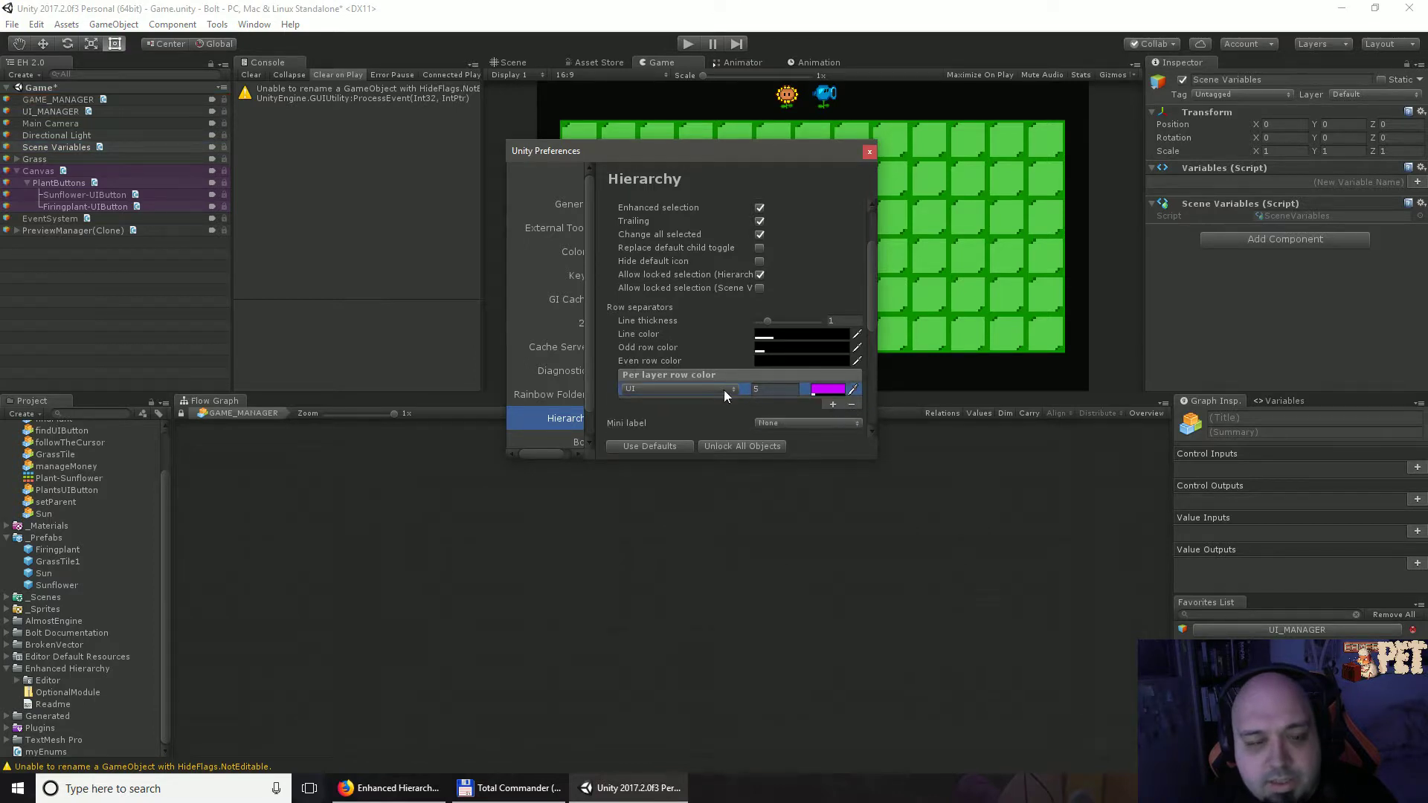
pyautogui.click(88, 99)
pyautogui.click(1339, 94)
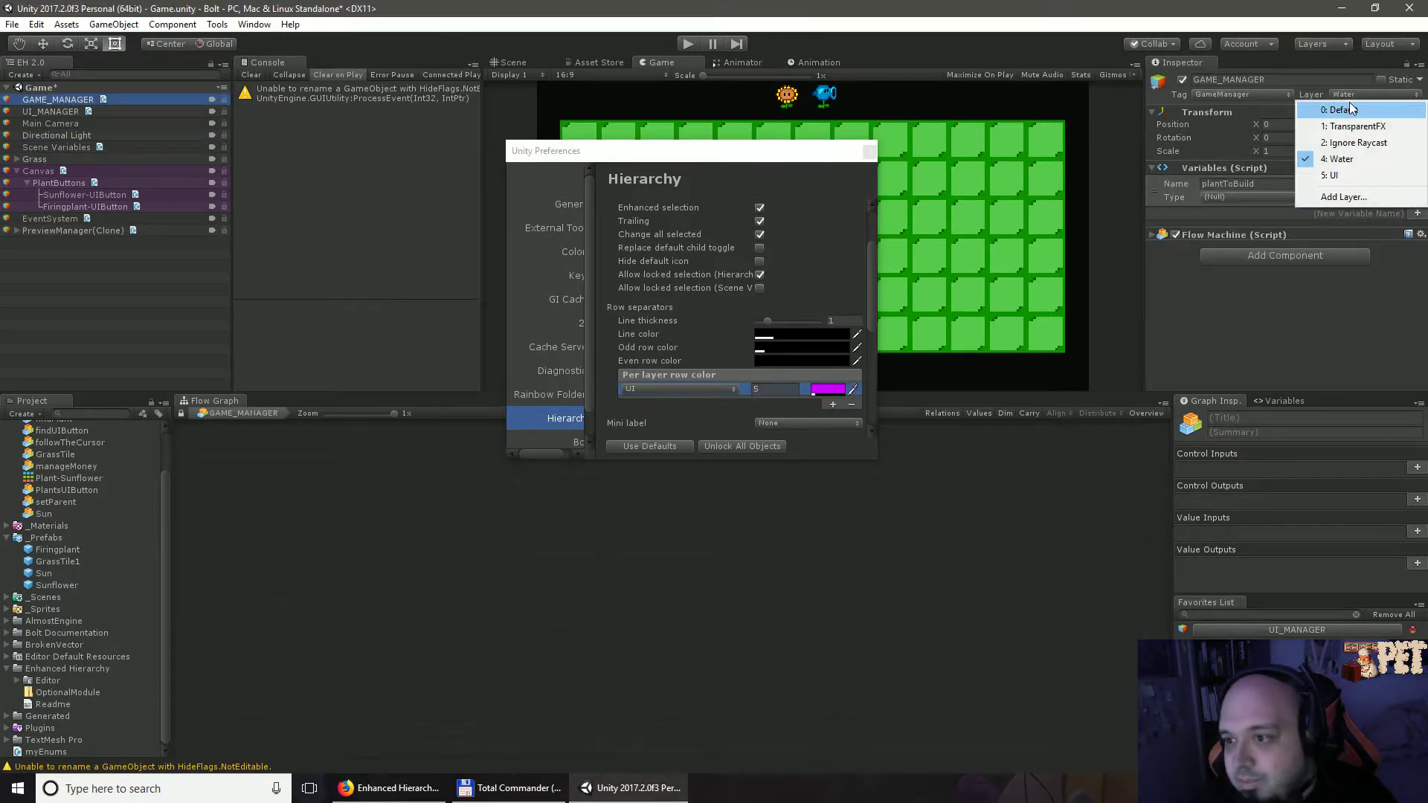
pyautogui.click(1339, 105)
pyautogui.click(667, 348)
# Step: Try Mini label set to Tag, then to Layer
pyautogui.scroll(-3, 667, 329)
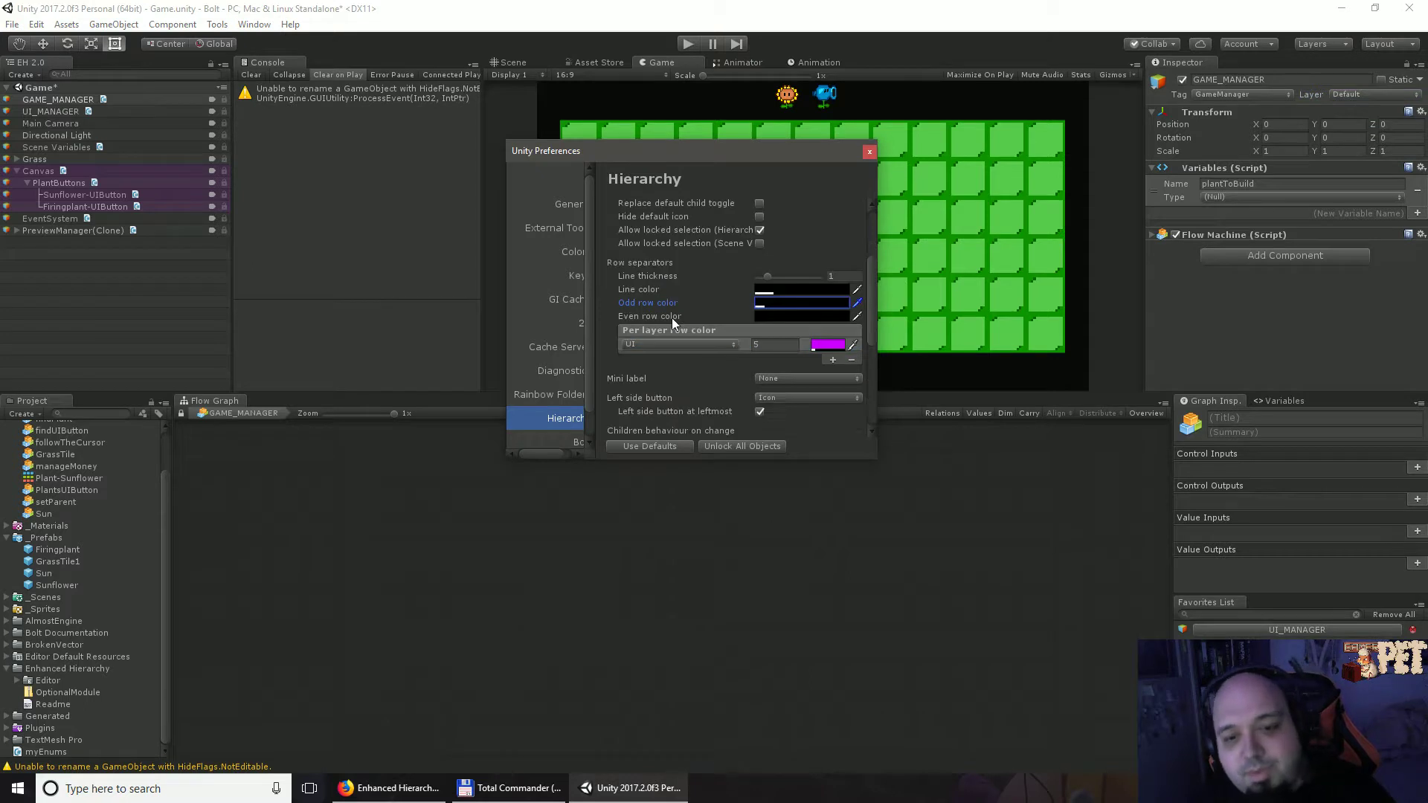
pyautogui.click(805, 333)
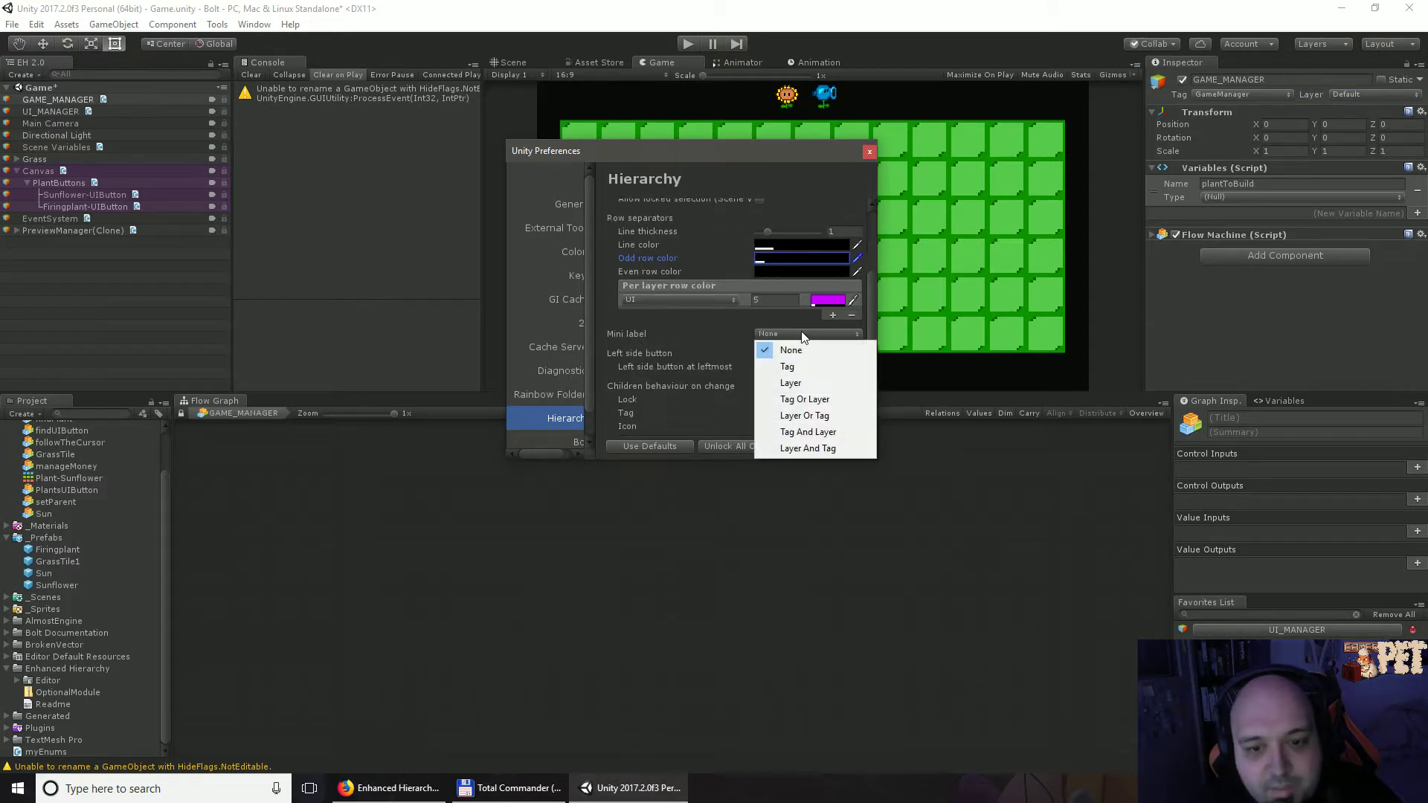
pyautogui.click(801, 366)
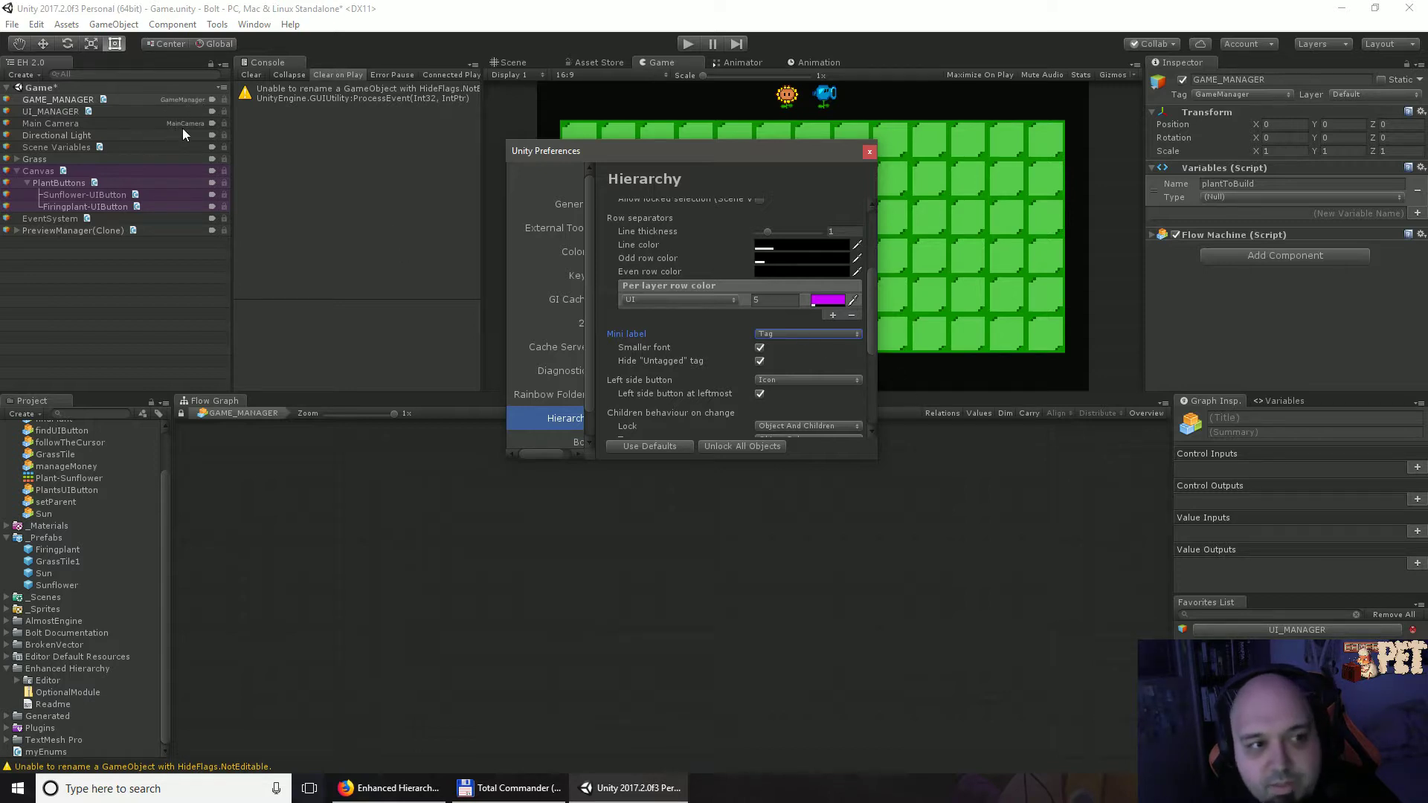
pyautogui.click(801, 334)
pyautogui.click(805, 382)
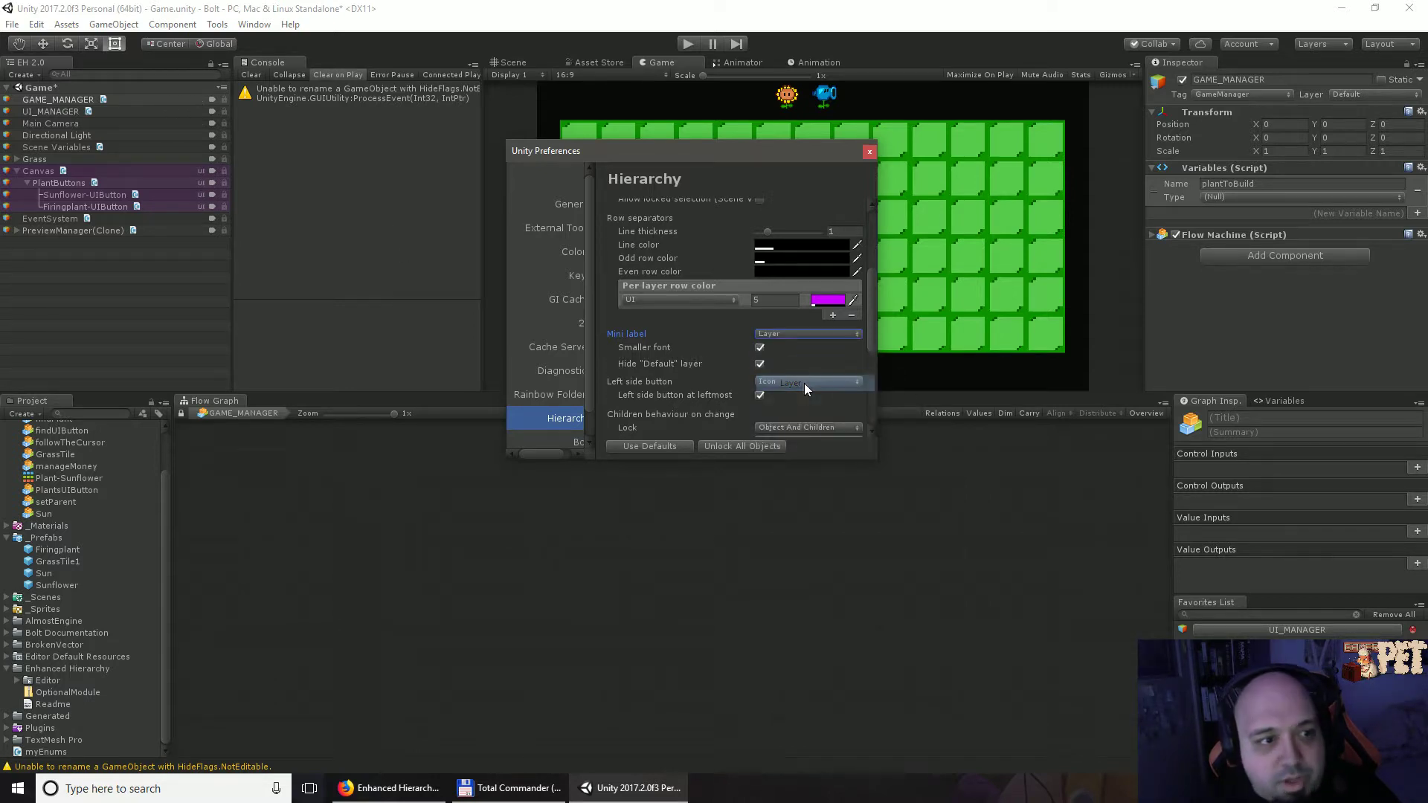
# Step: Toggle the small mini label font, switch back to Tag, and show Untagged tags
pyautogui.click(758, 348)
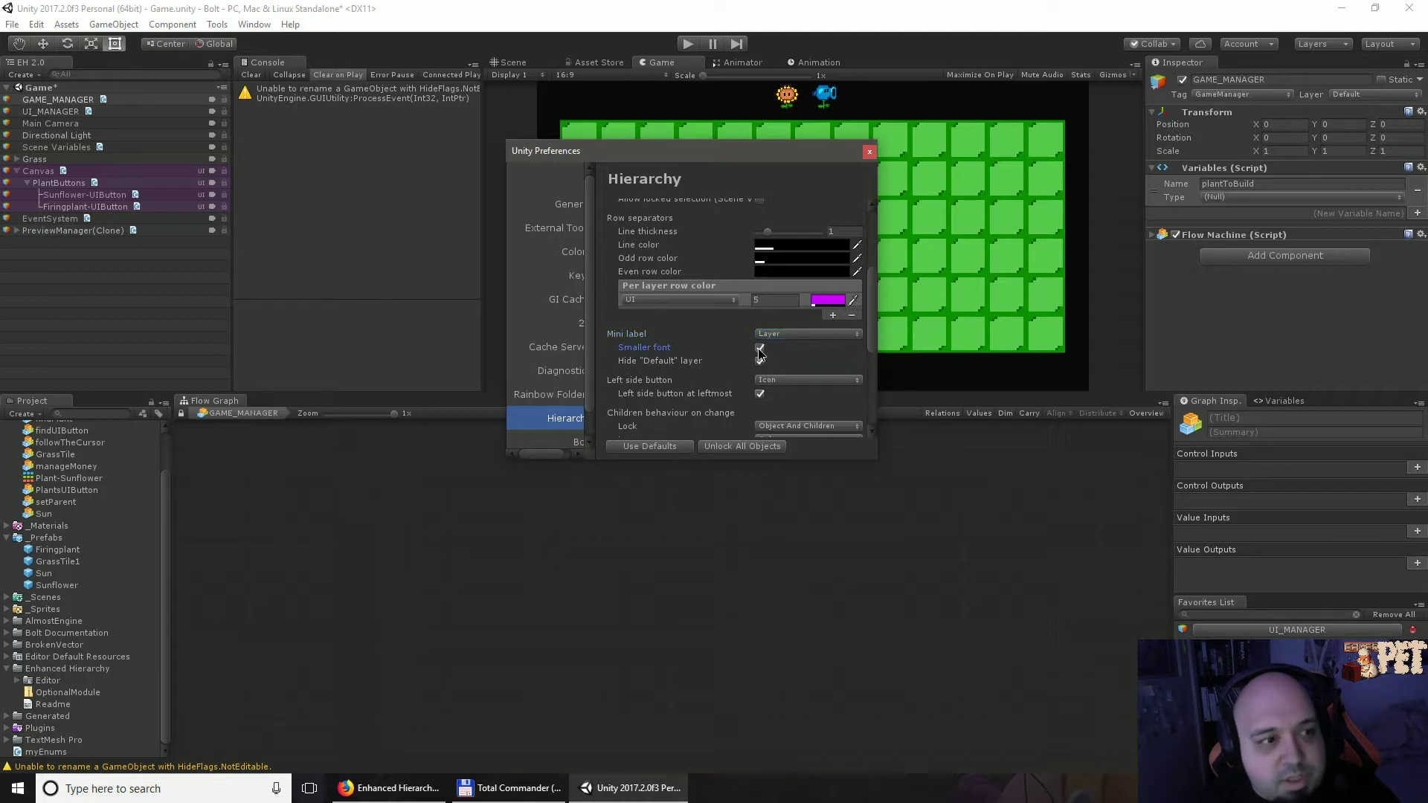
pyautogui.click(772, 335)
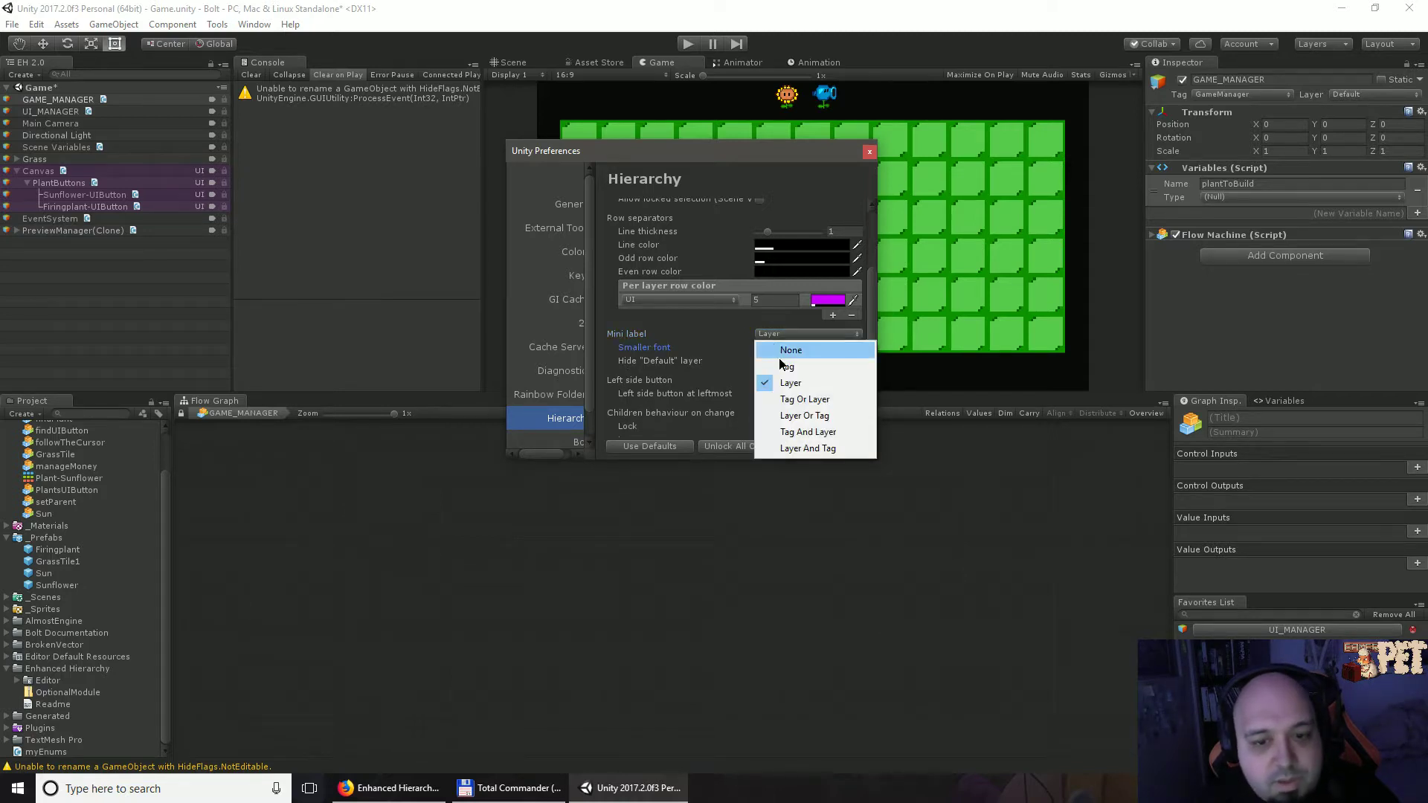
pyautogui.click(786, 366)
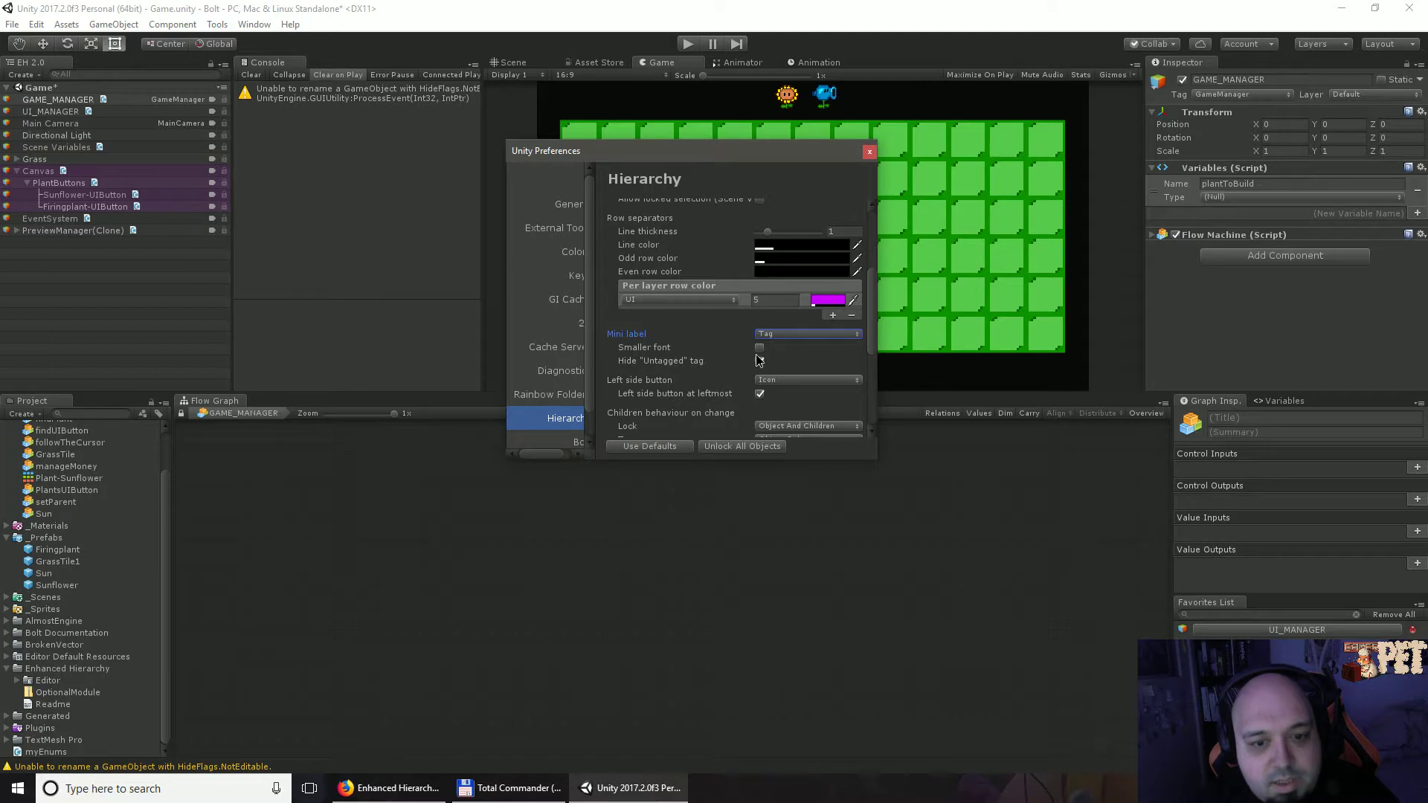
pyautogui.click(759, 347)
pyautogui.click(760, 362)
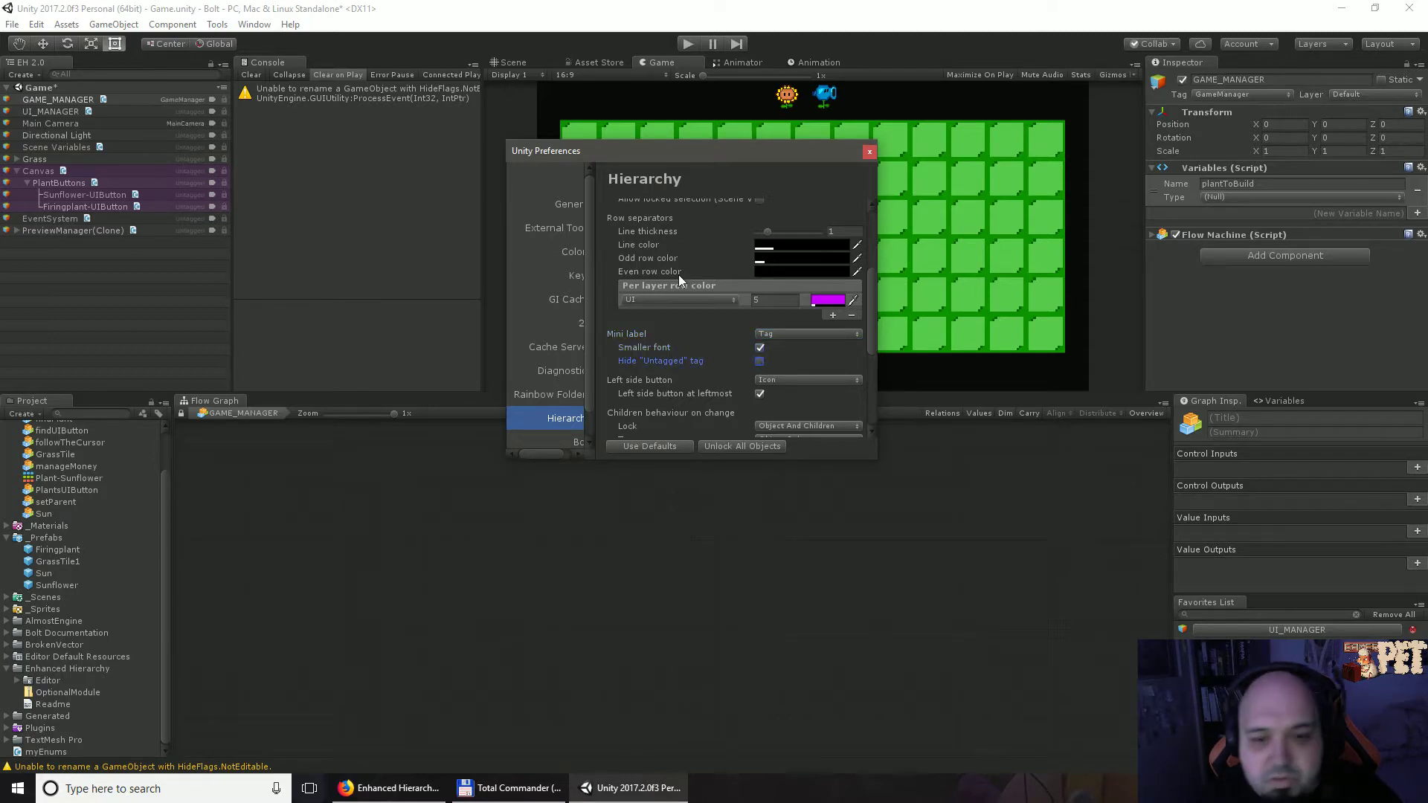
pyautogui.click(763, 334)
# Step: Turn off the mini labels option in the hierarchy preferences
pyautogui.click(766, 350)
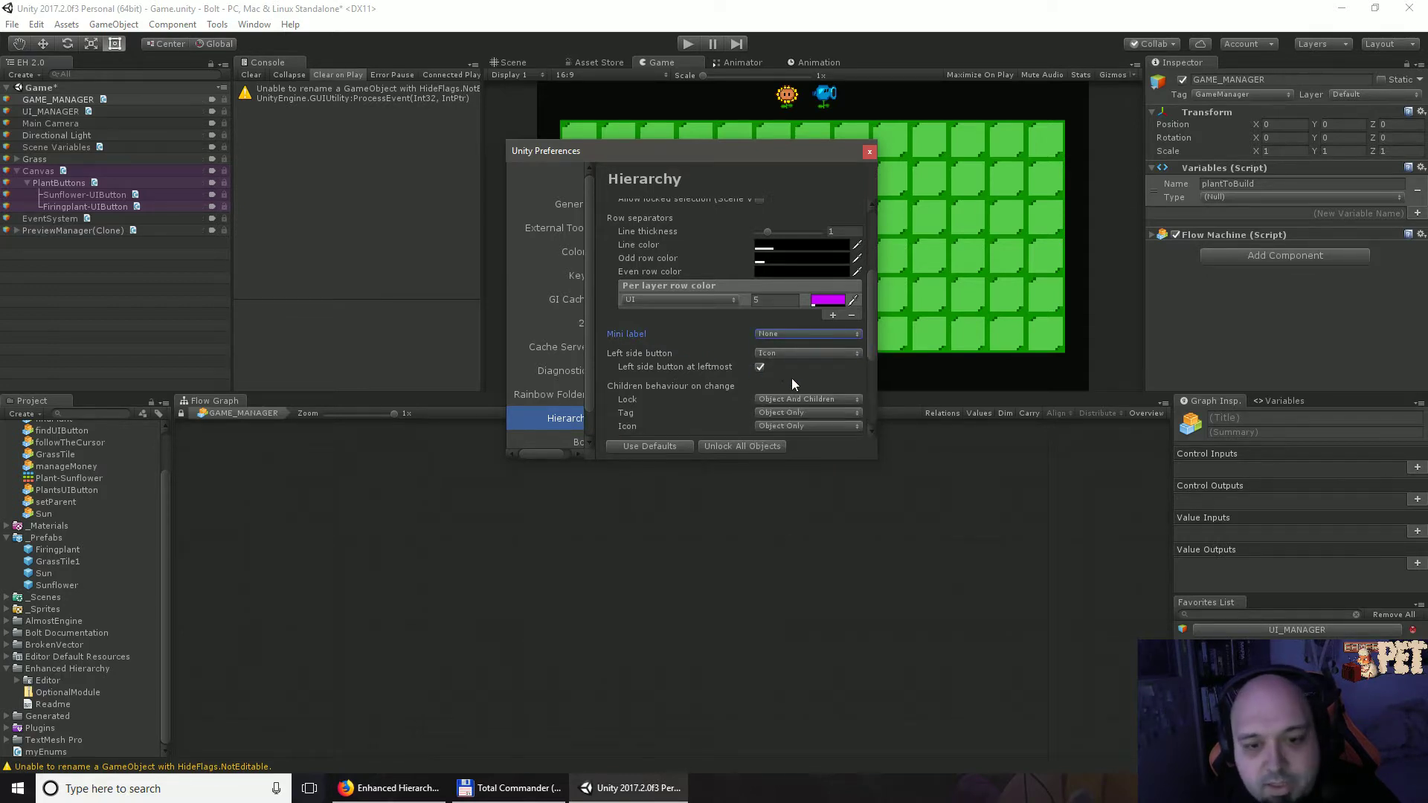
pyautogui.scroll(-3, 718, 363)
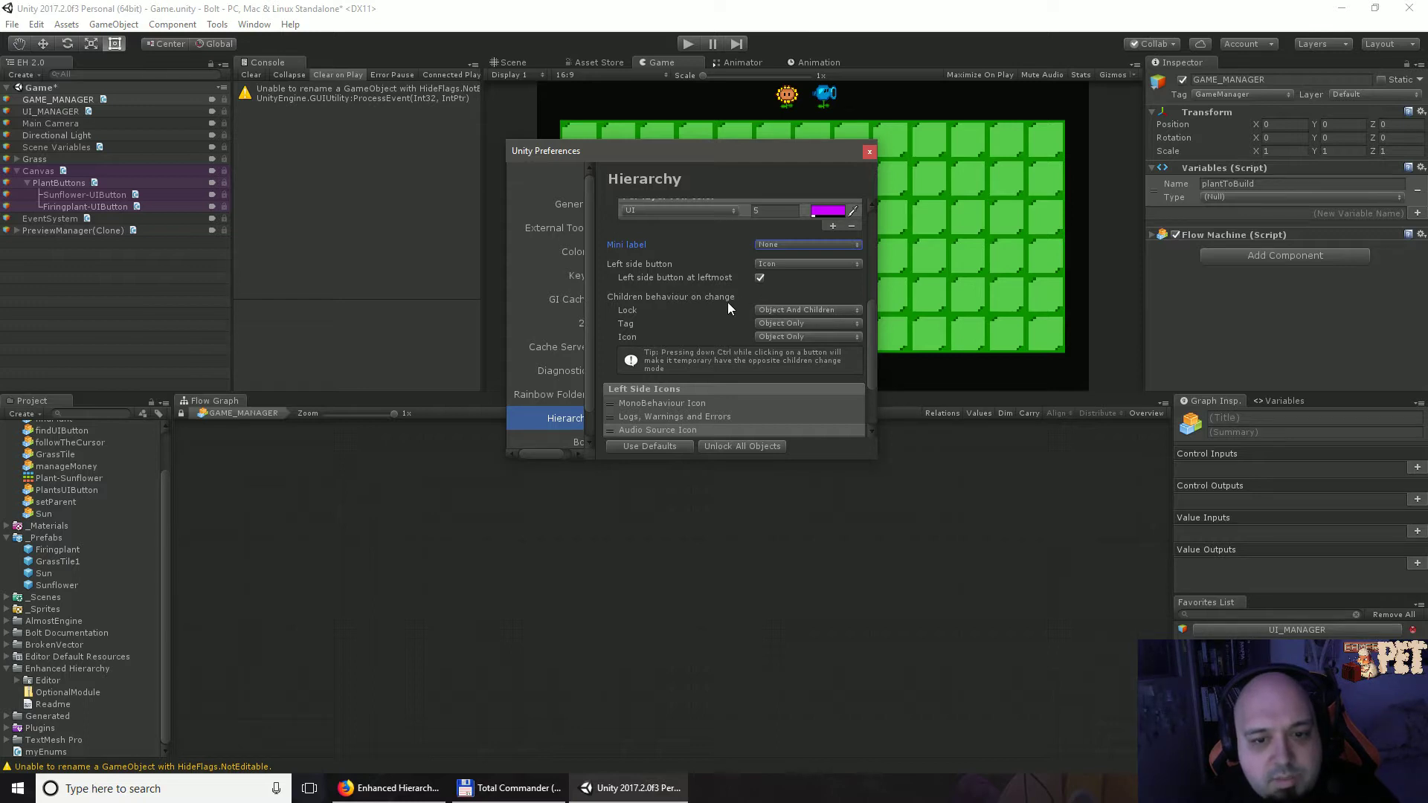
pyautogui.moveTo(867, 336); pyautogui.dragTo(870, 360)
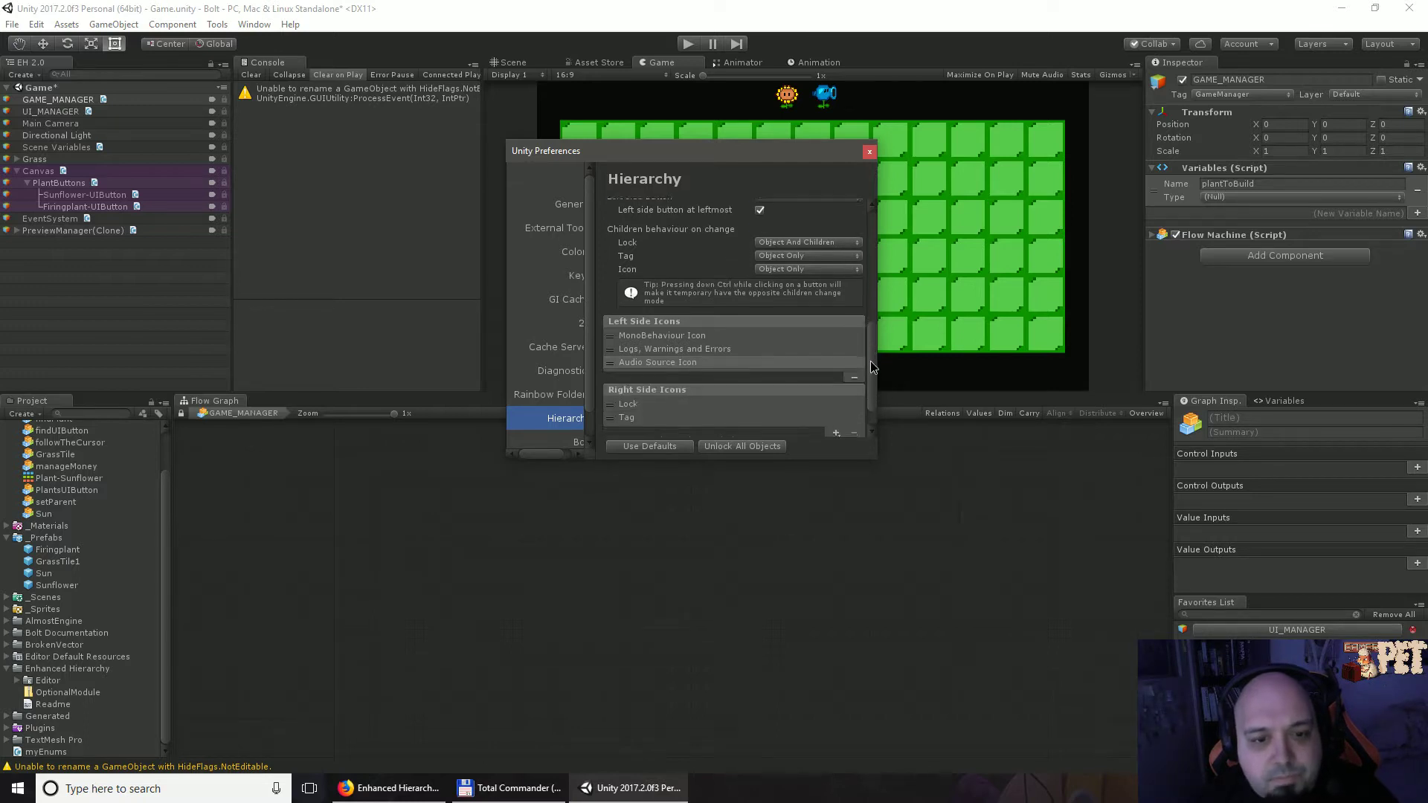
# Step: Remove Lock and Tag from the right-side icon list and close Preferences
pyautogui.click(653, 397)
pyautogui.scroll(-1, 645, 395)
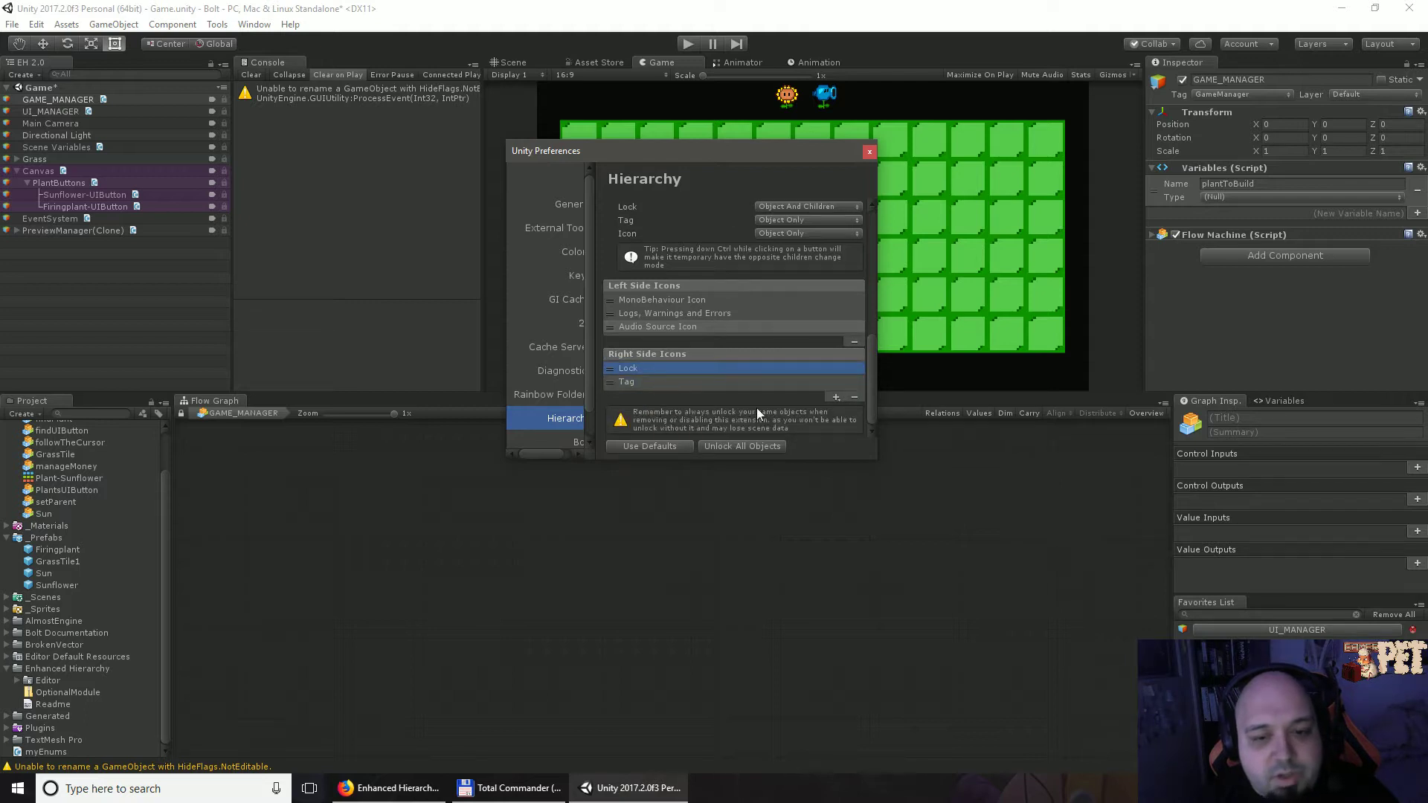
pyautogui.click(855, 398)
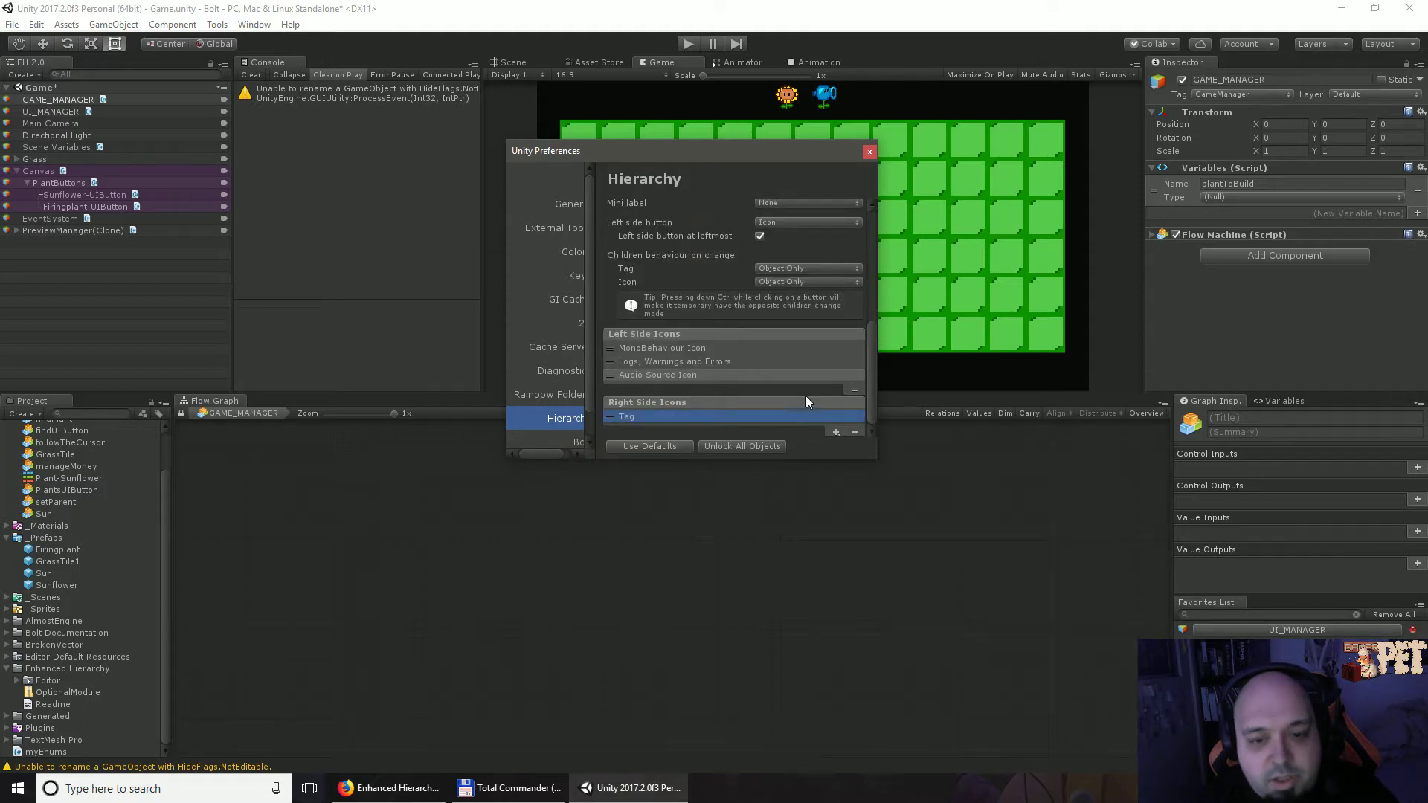
pyautogui.click(851, 432)
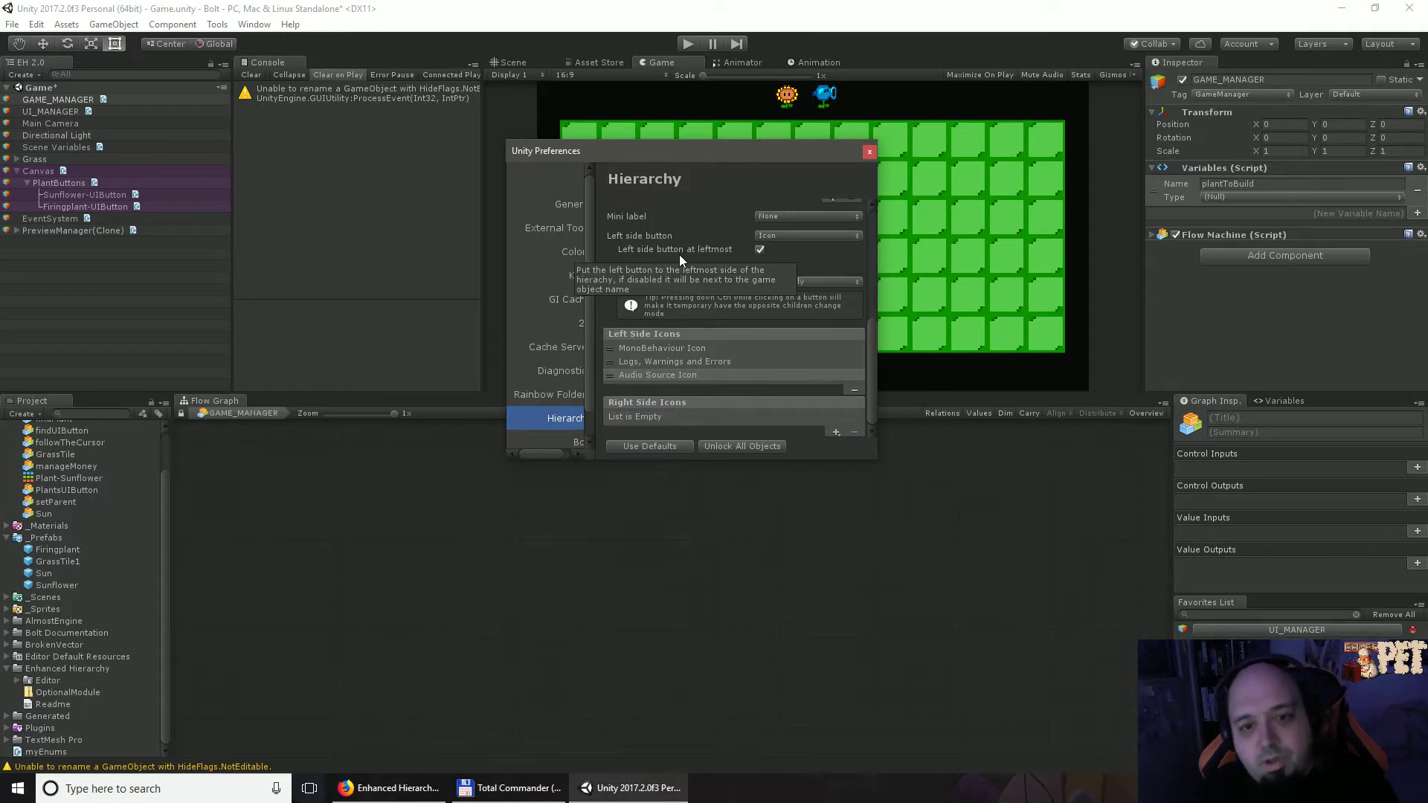
pyautogui.click(869, 153)
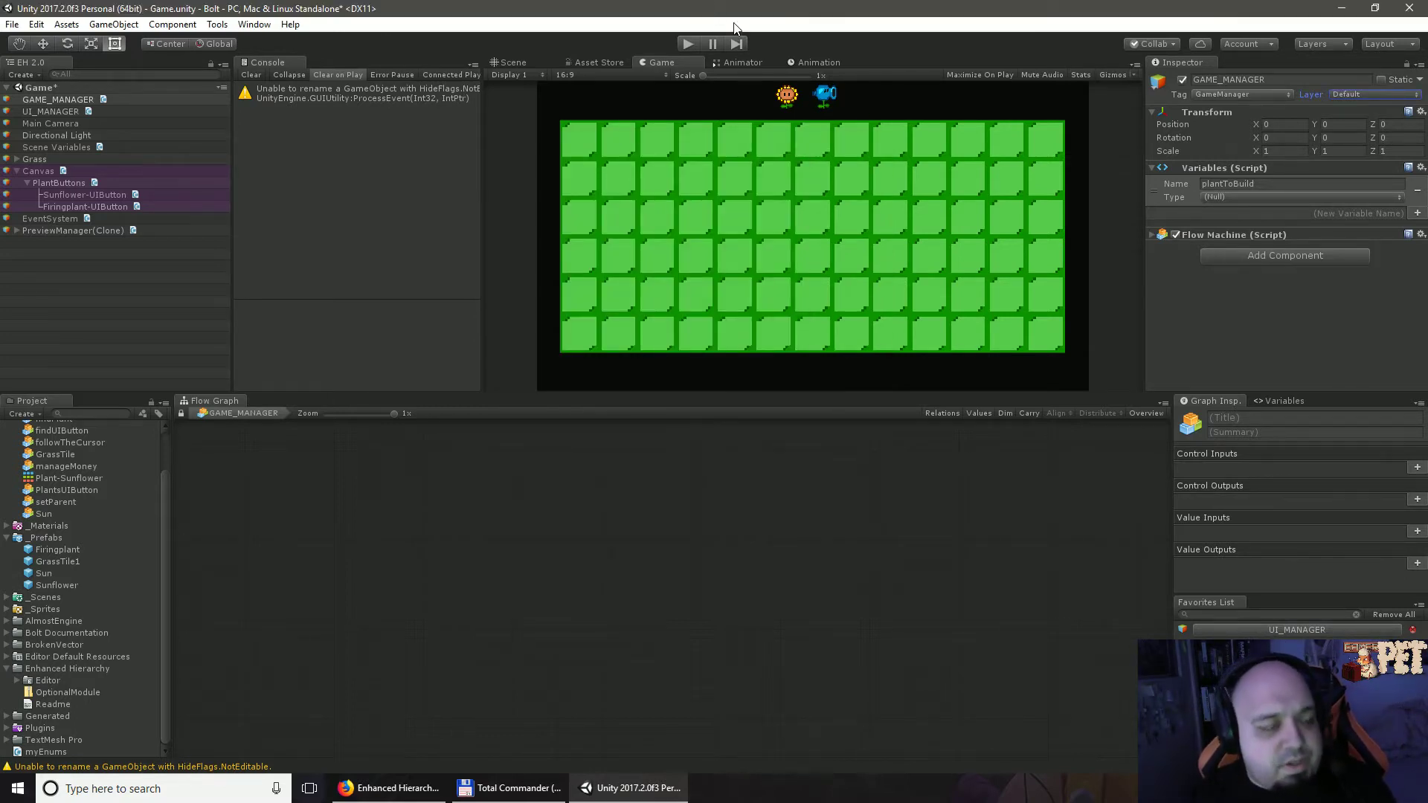
# Step: Deselect GAME_MANAGER, clear the rename warning from the Console, and switch to the Hand tool
pyautogui.click(82, 296)
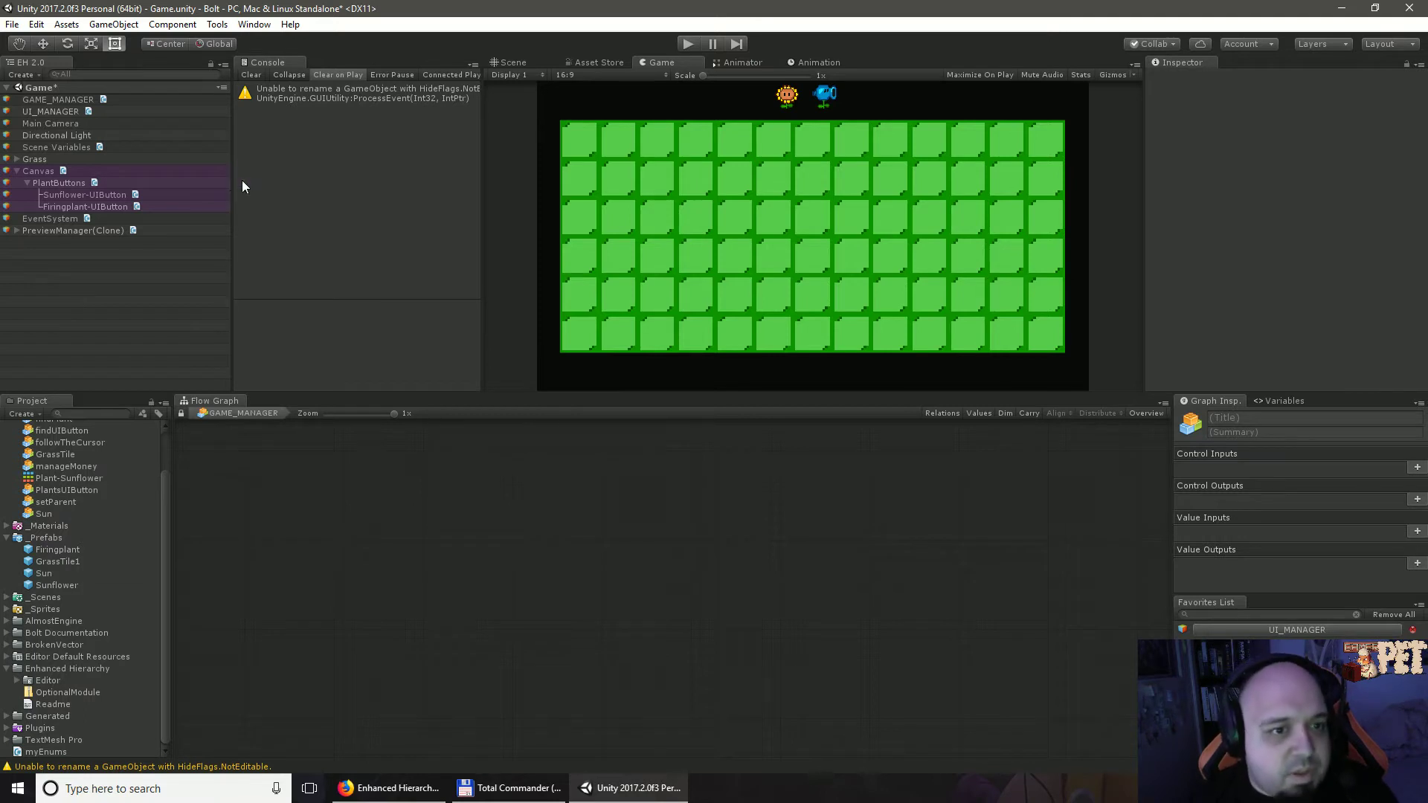
pyautogui.click(248, 75)
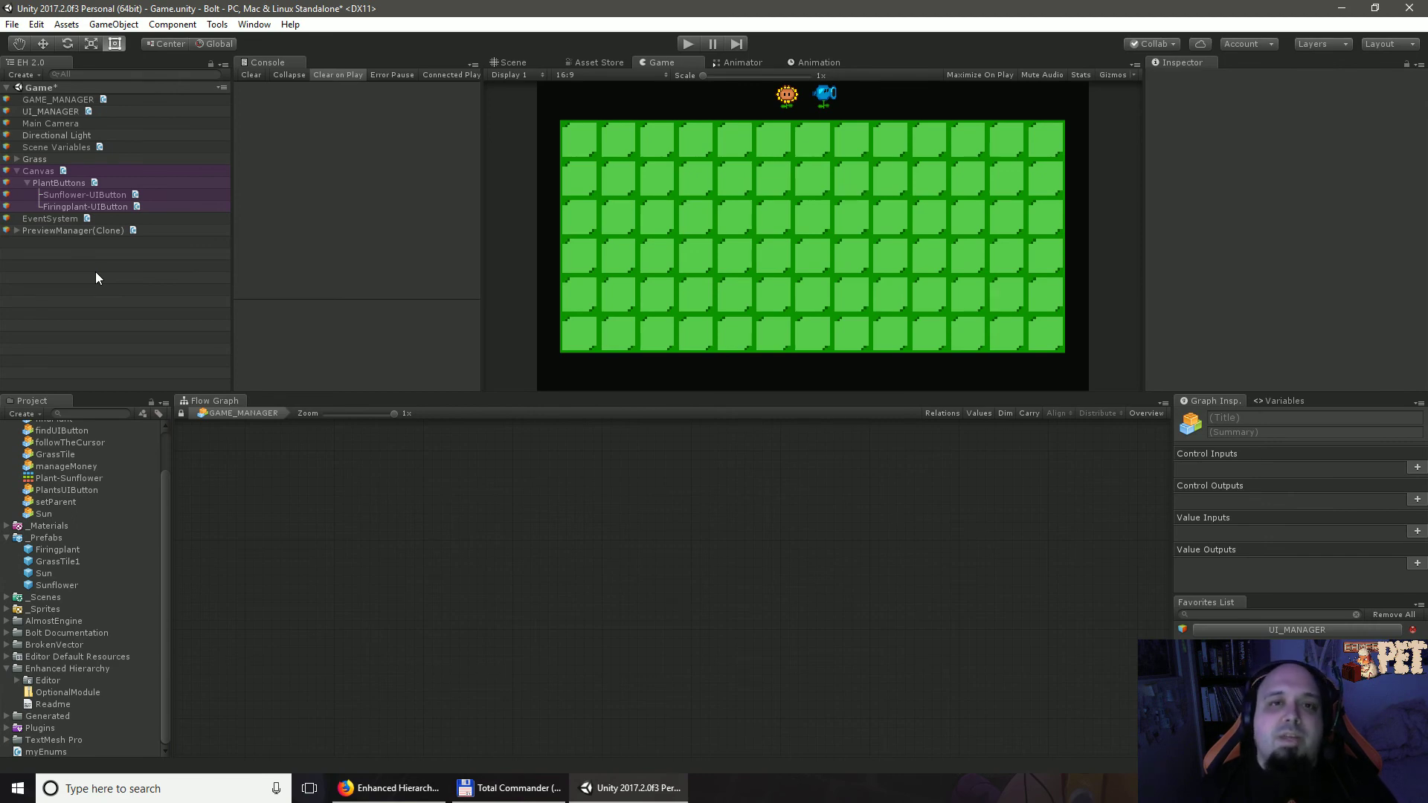
pyautogui.press('q')
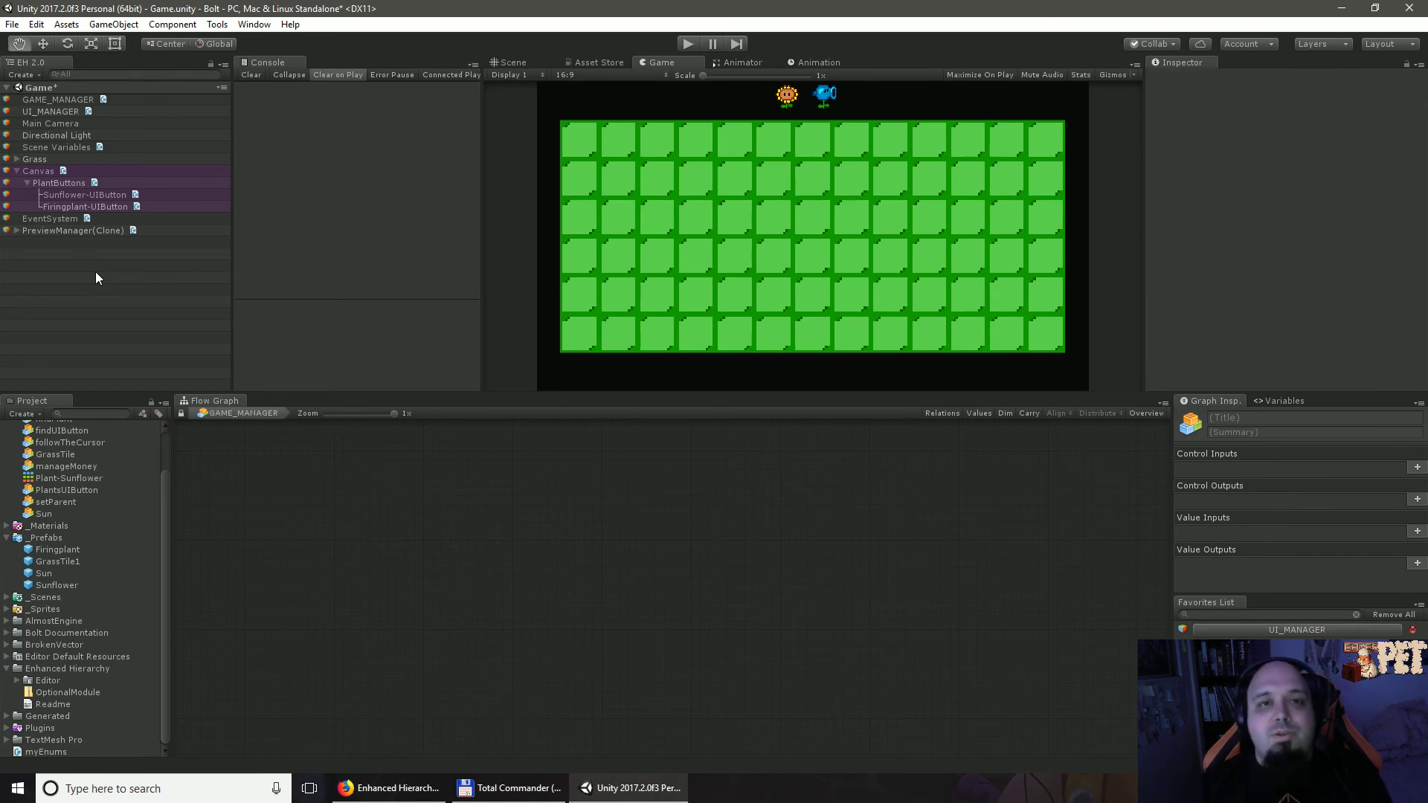